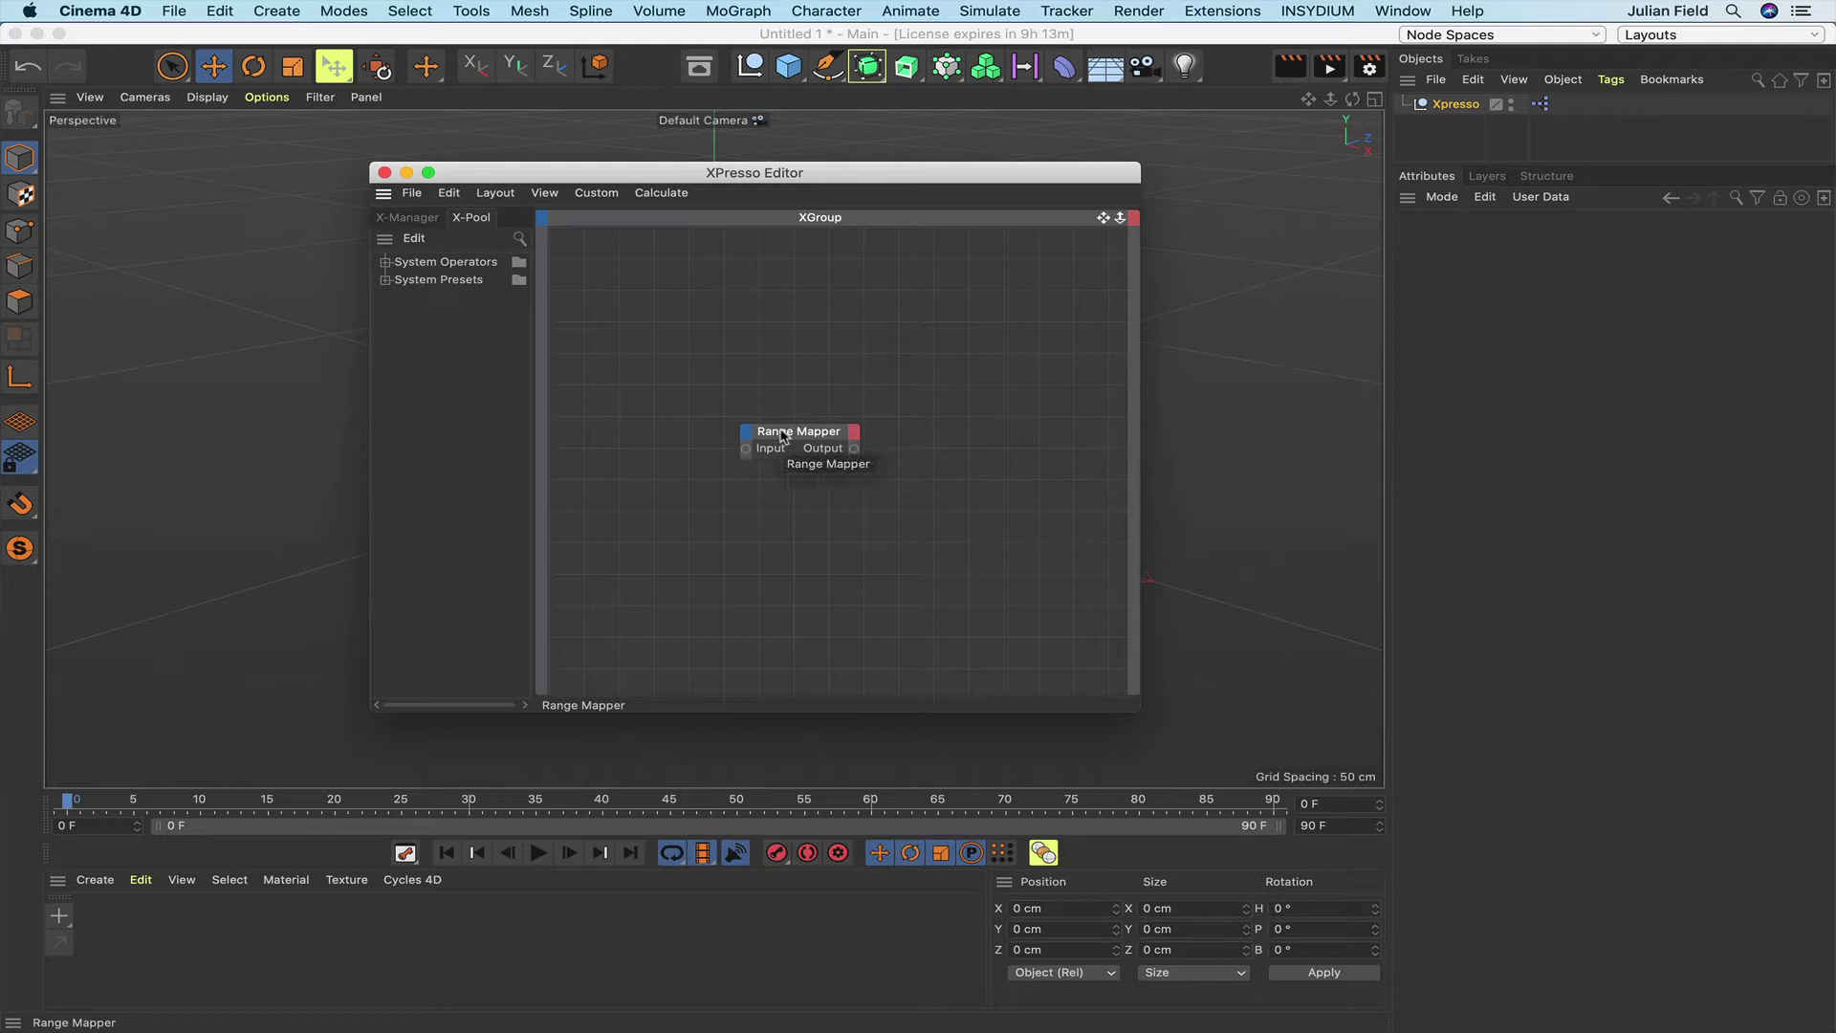
Select the Range Mapper node and examine its parameters and the input ports it offers.
{"action": "left_click", "coordinate": [790, 441]}
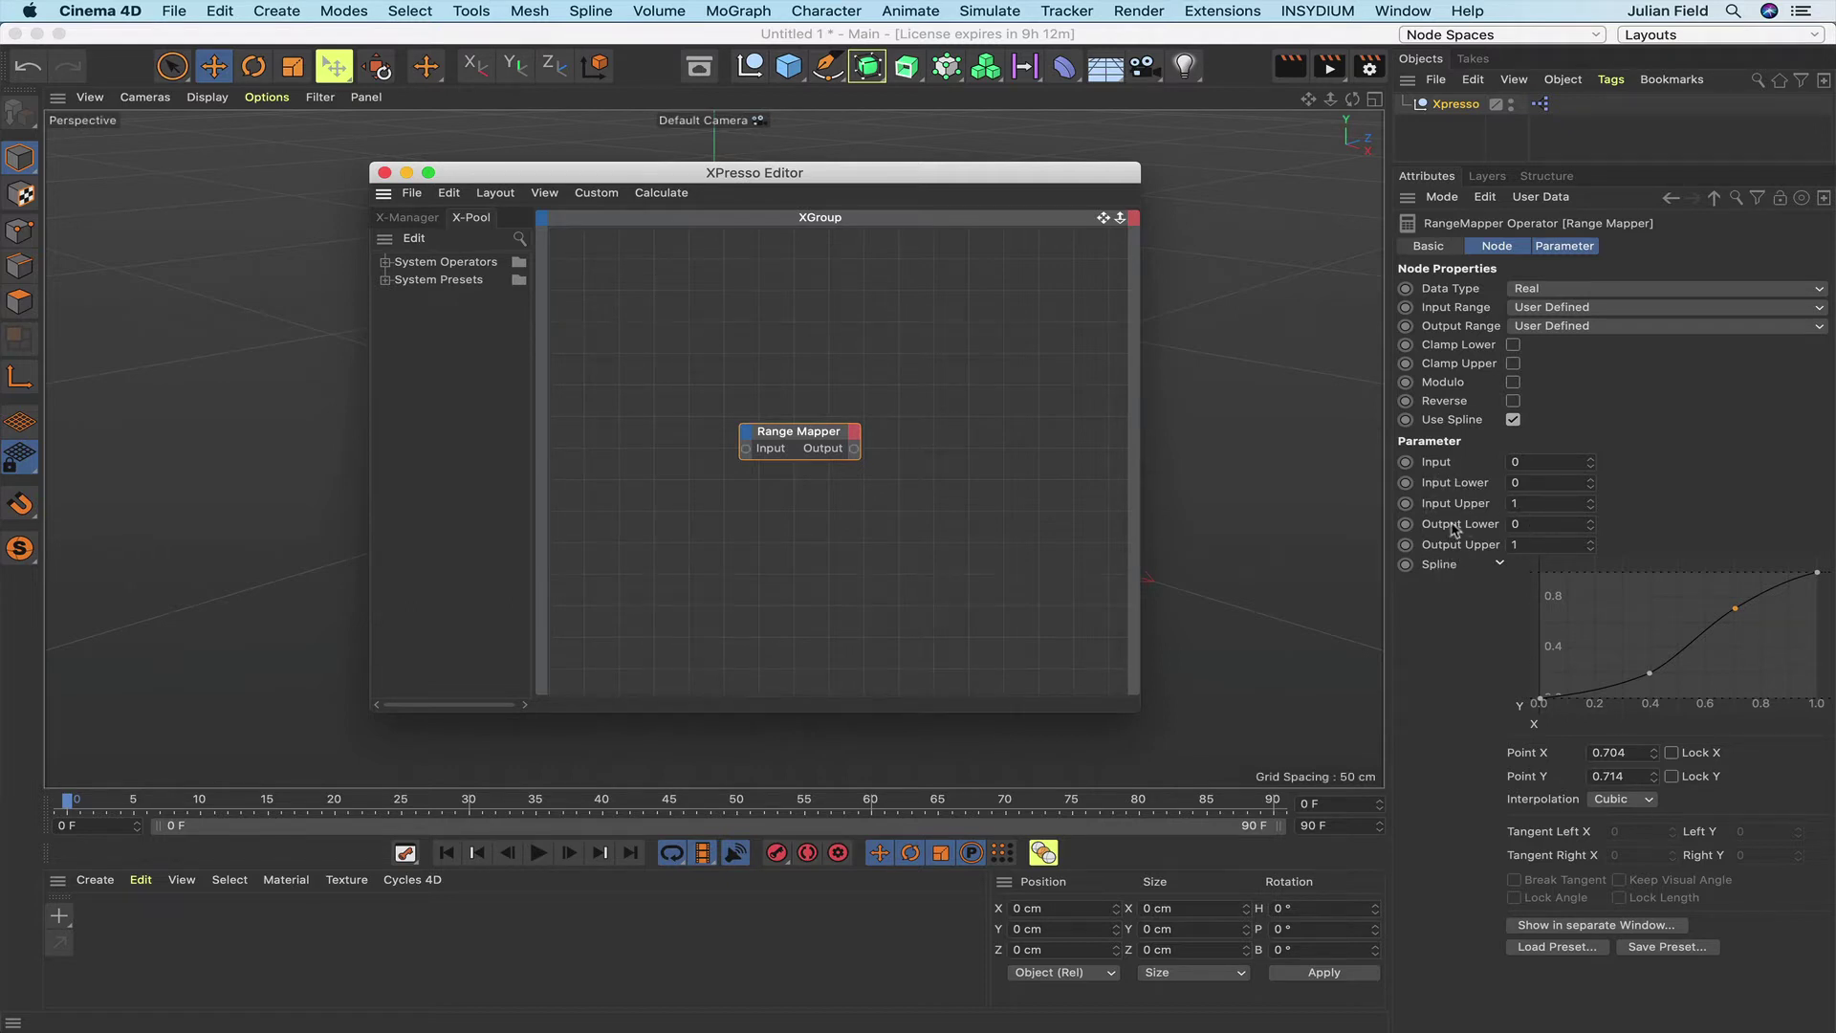
{"action": "left_click", "coordinate": [746, 433]}
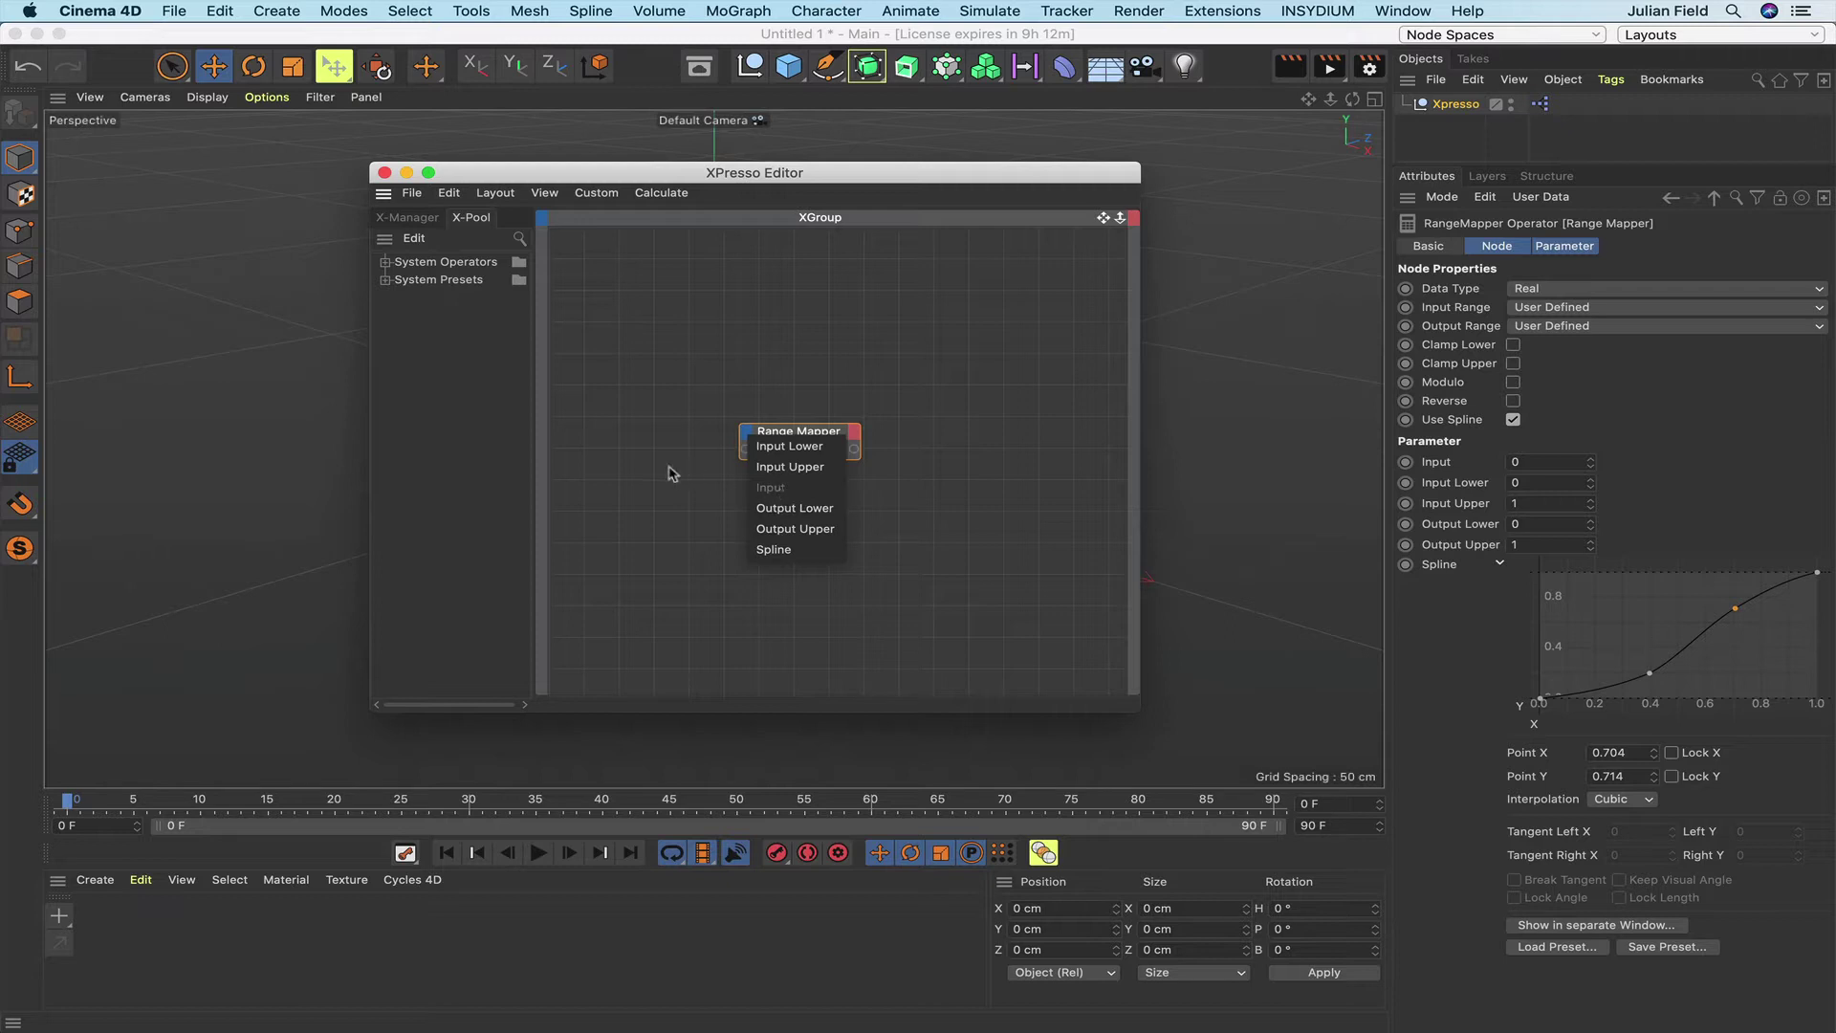
{"action": "left_click", "coordinate": [705, 459]}
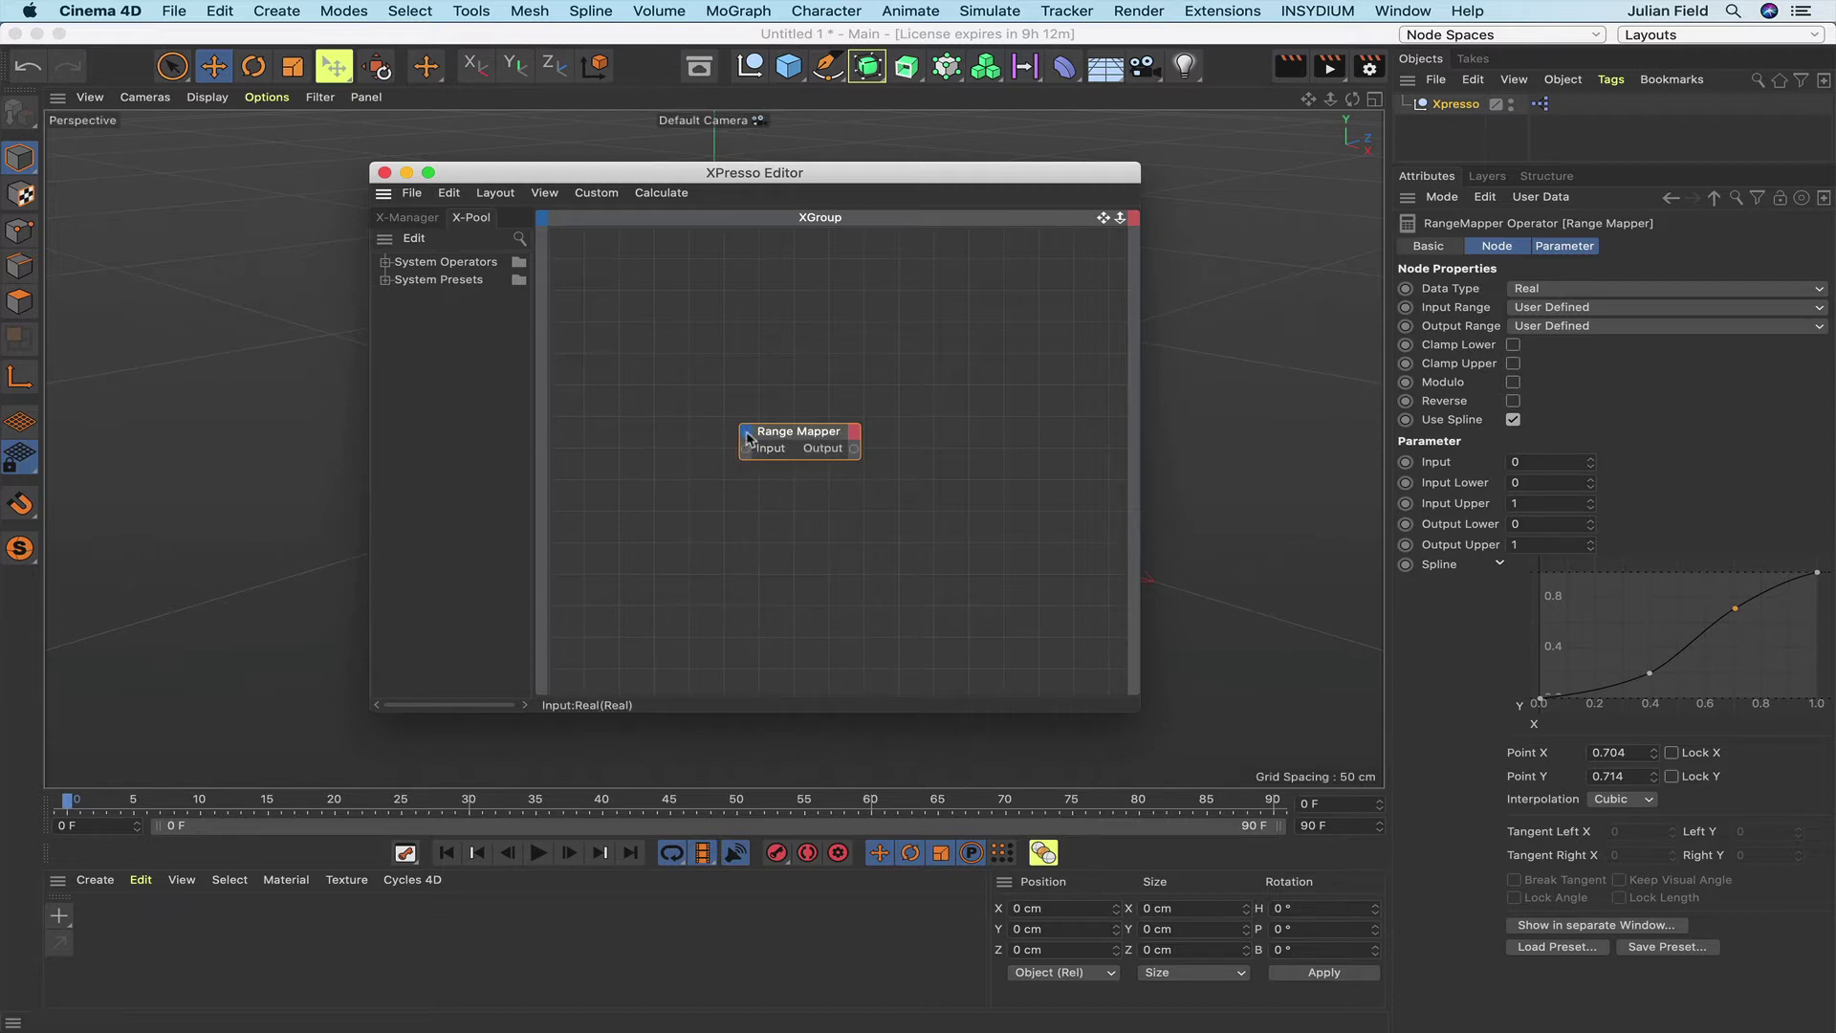
{"action": "left_click", "coordinate": [748, 438]}
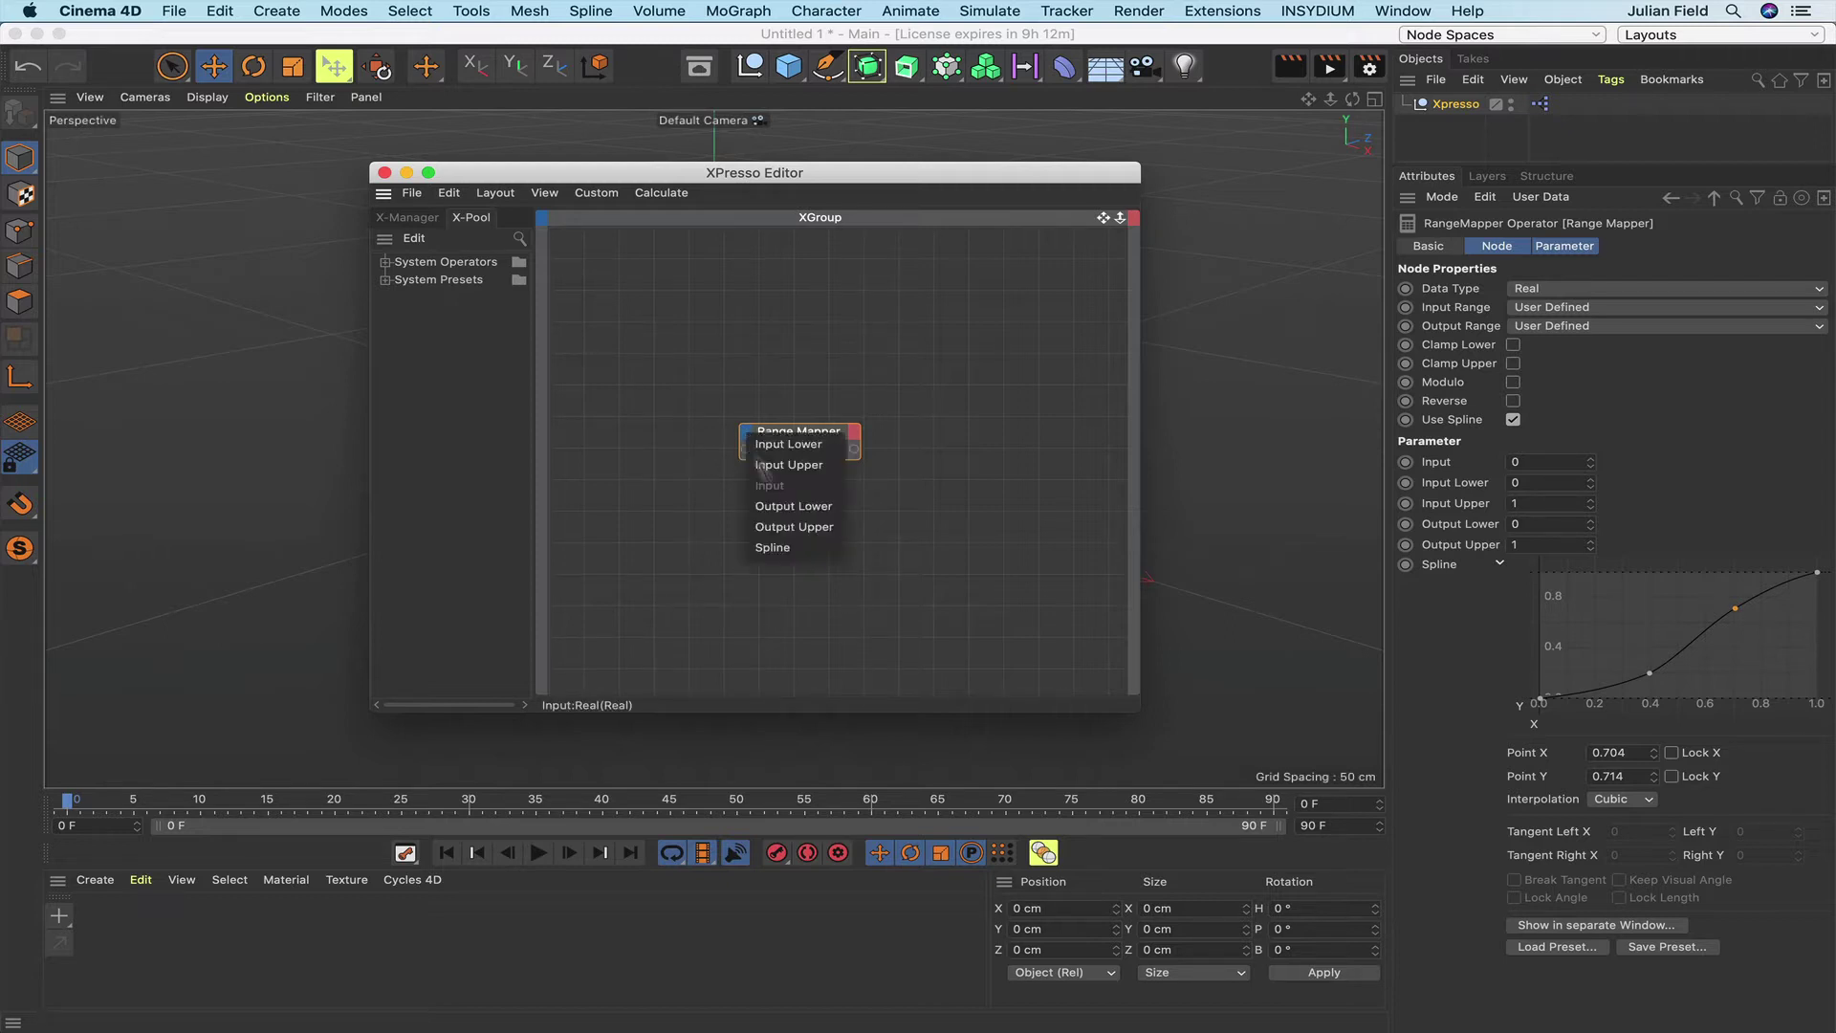
{"action": "left_click", "coordinate": [736, 566]}
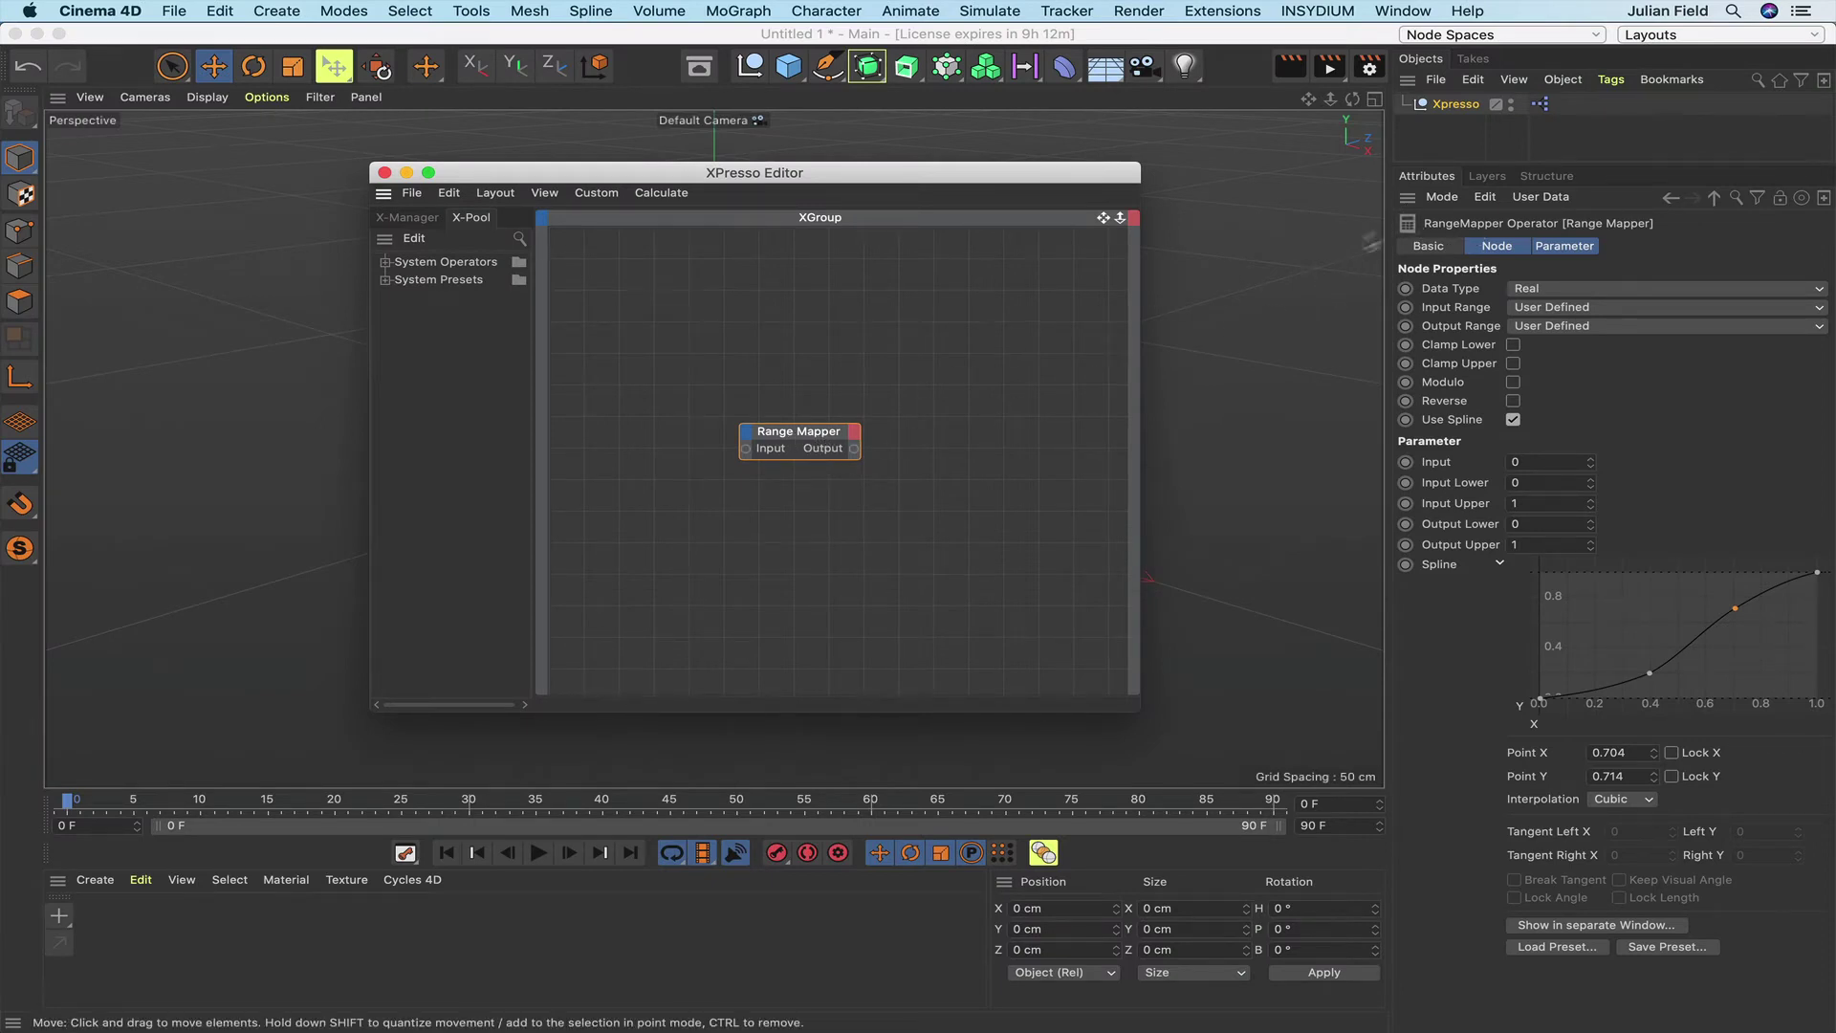
Add the Range Mapper operator to the XGroup as an object node, placed above the original Range Mapper node.
{"action": "left_click", "coordinate": [1409, 228]}
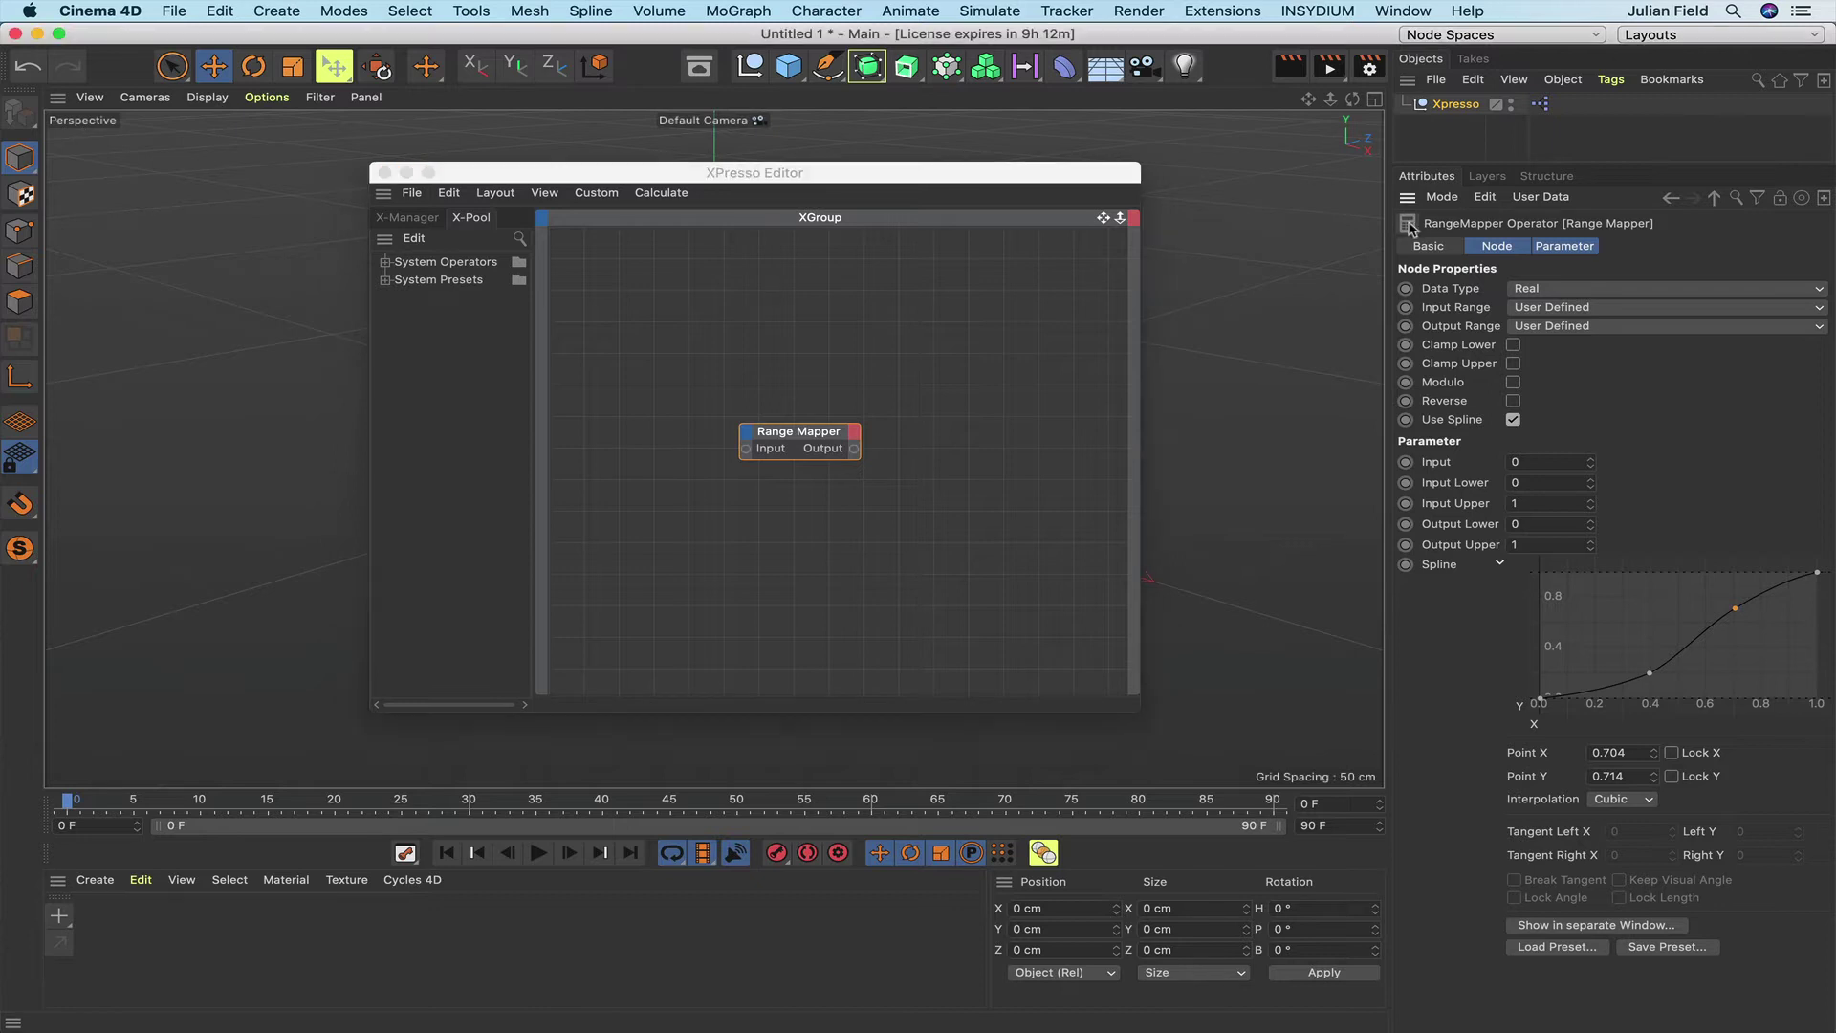
{"action": "left_click_drag", "start_coordinate": [799, 371], "coordinate": [820, 362]}
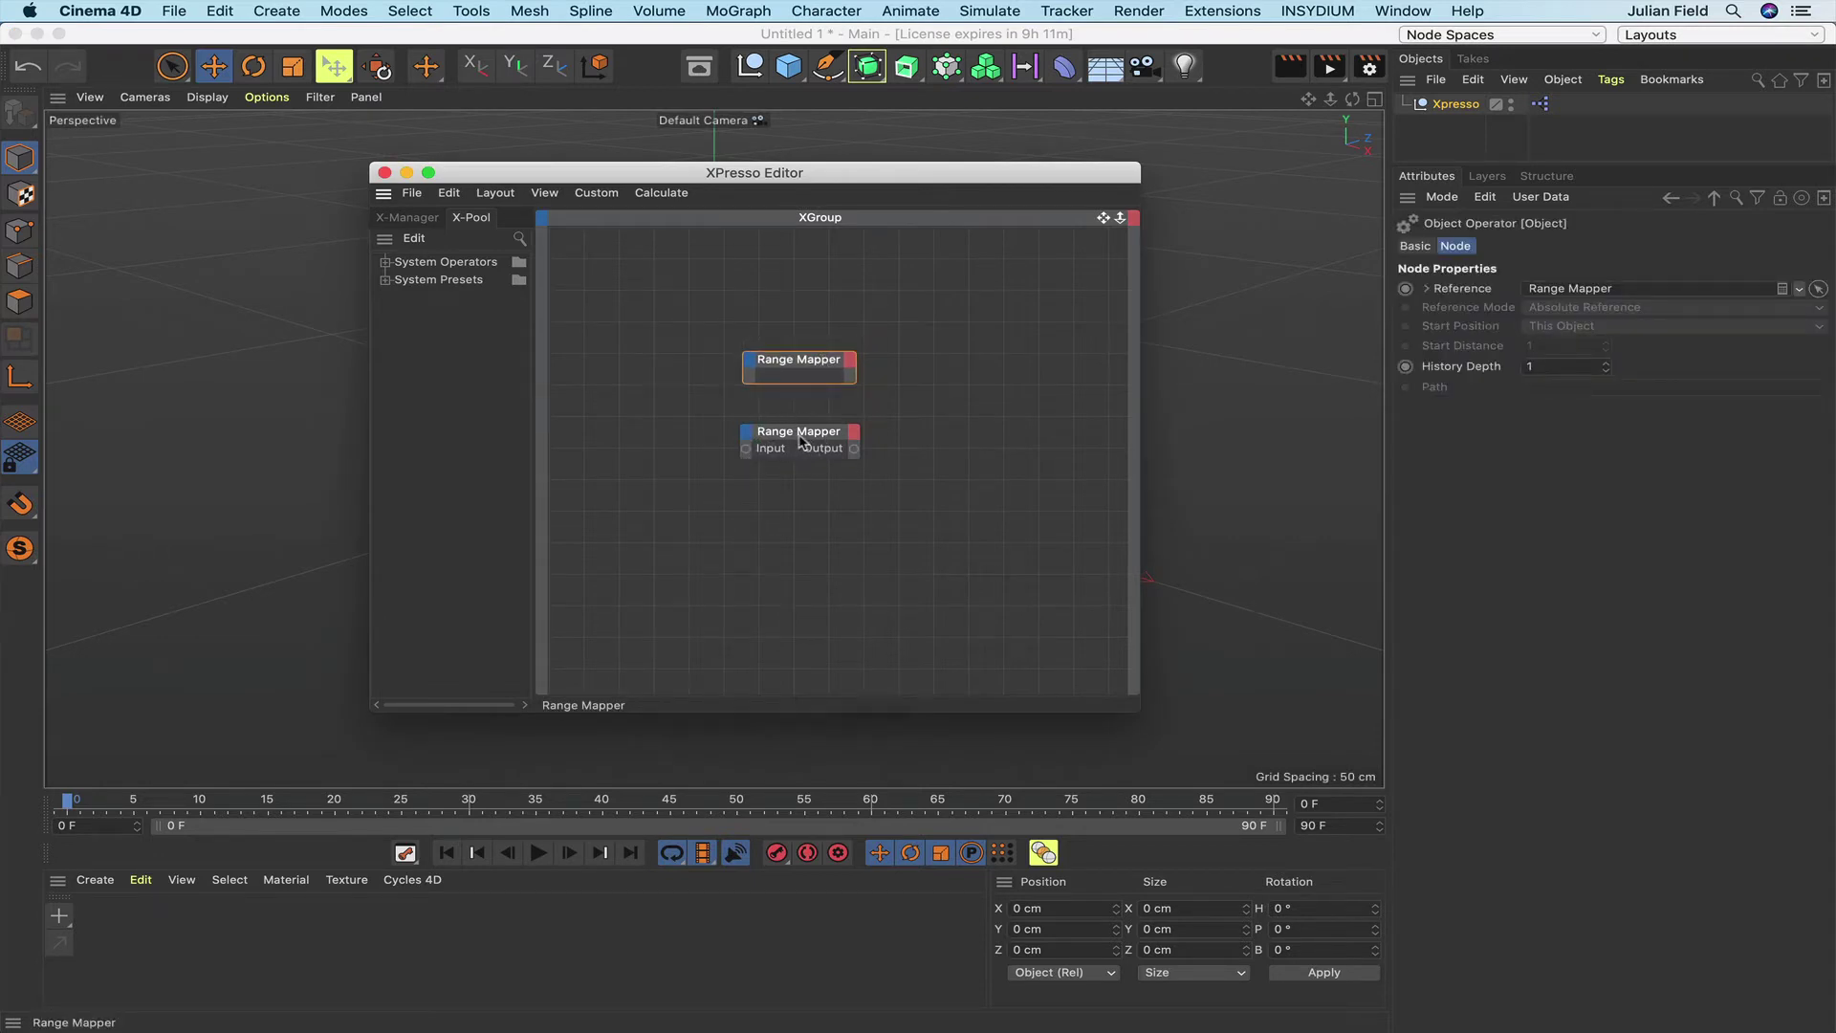
Examine the Node Properties and Parameter input ports offered by the new Range Mapper object node, including the Spline entries.
{"action": "left_click", "coordinate": [748, 365]}
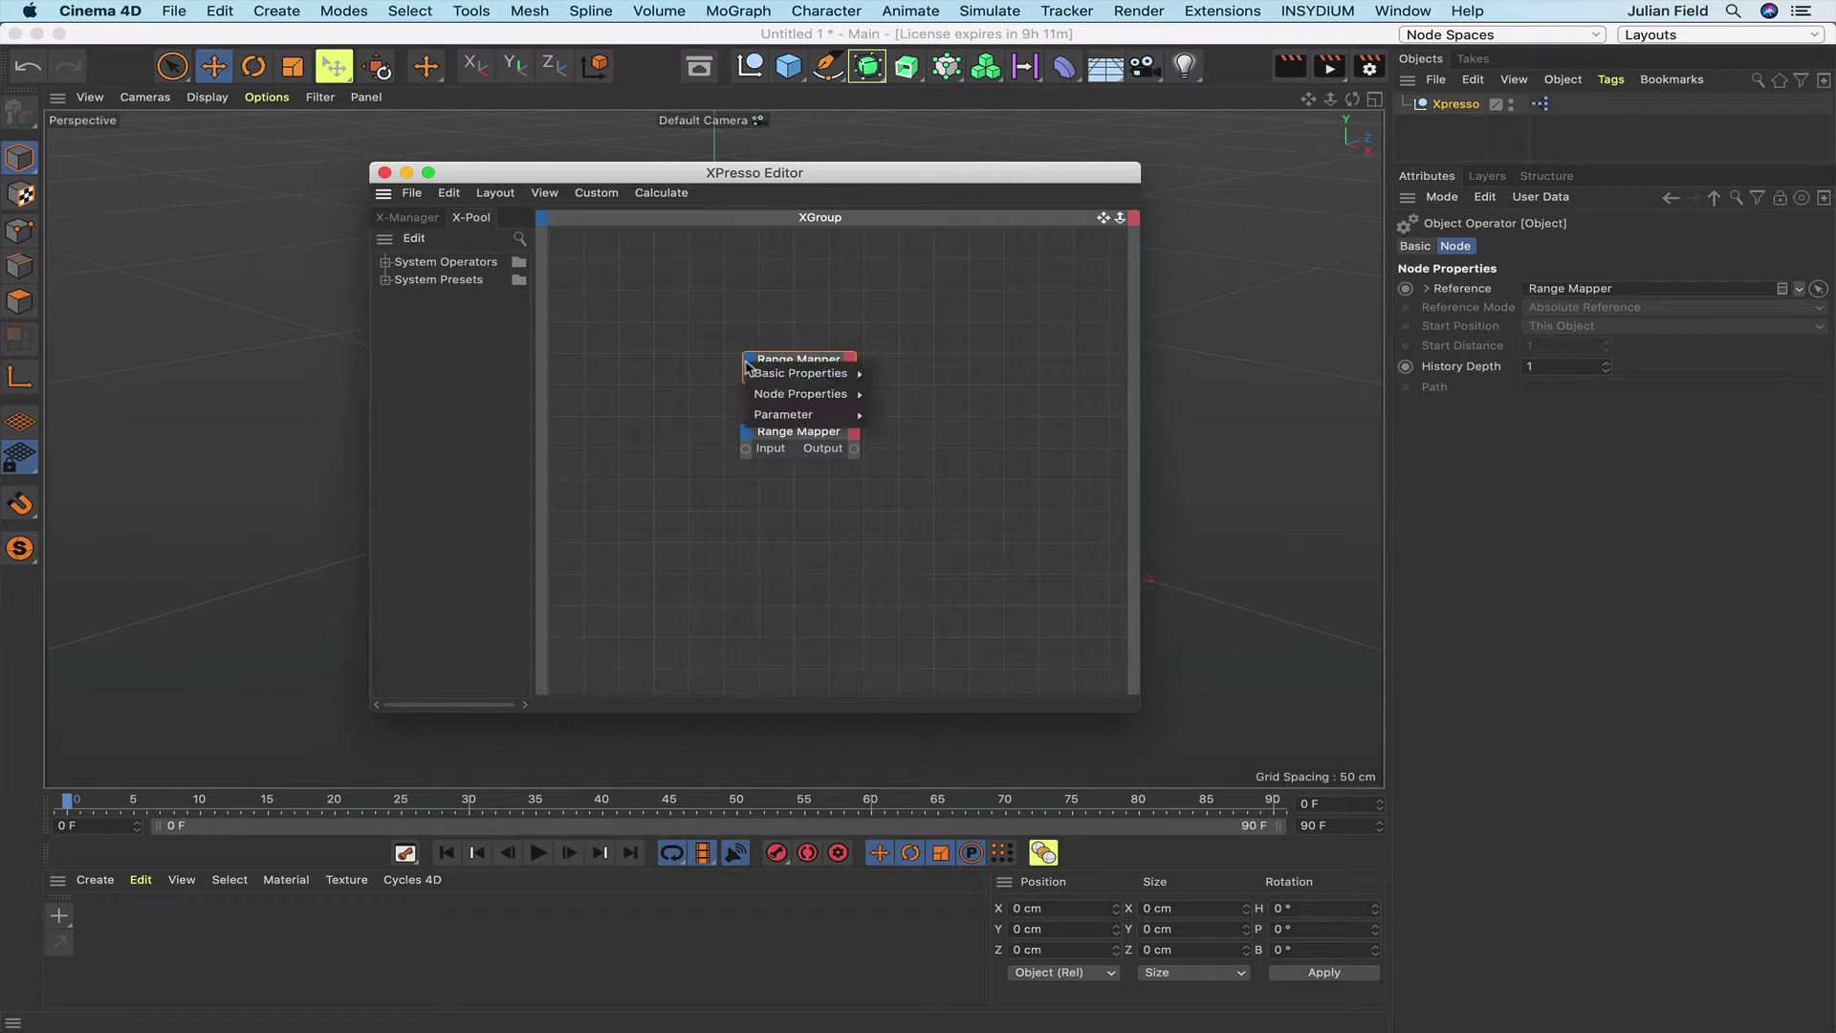
{"action": "mouse_move", "coordinate": [756, 396]}
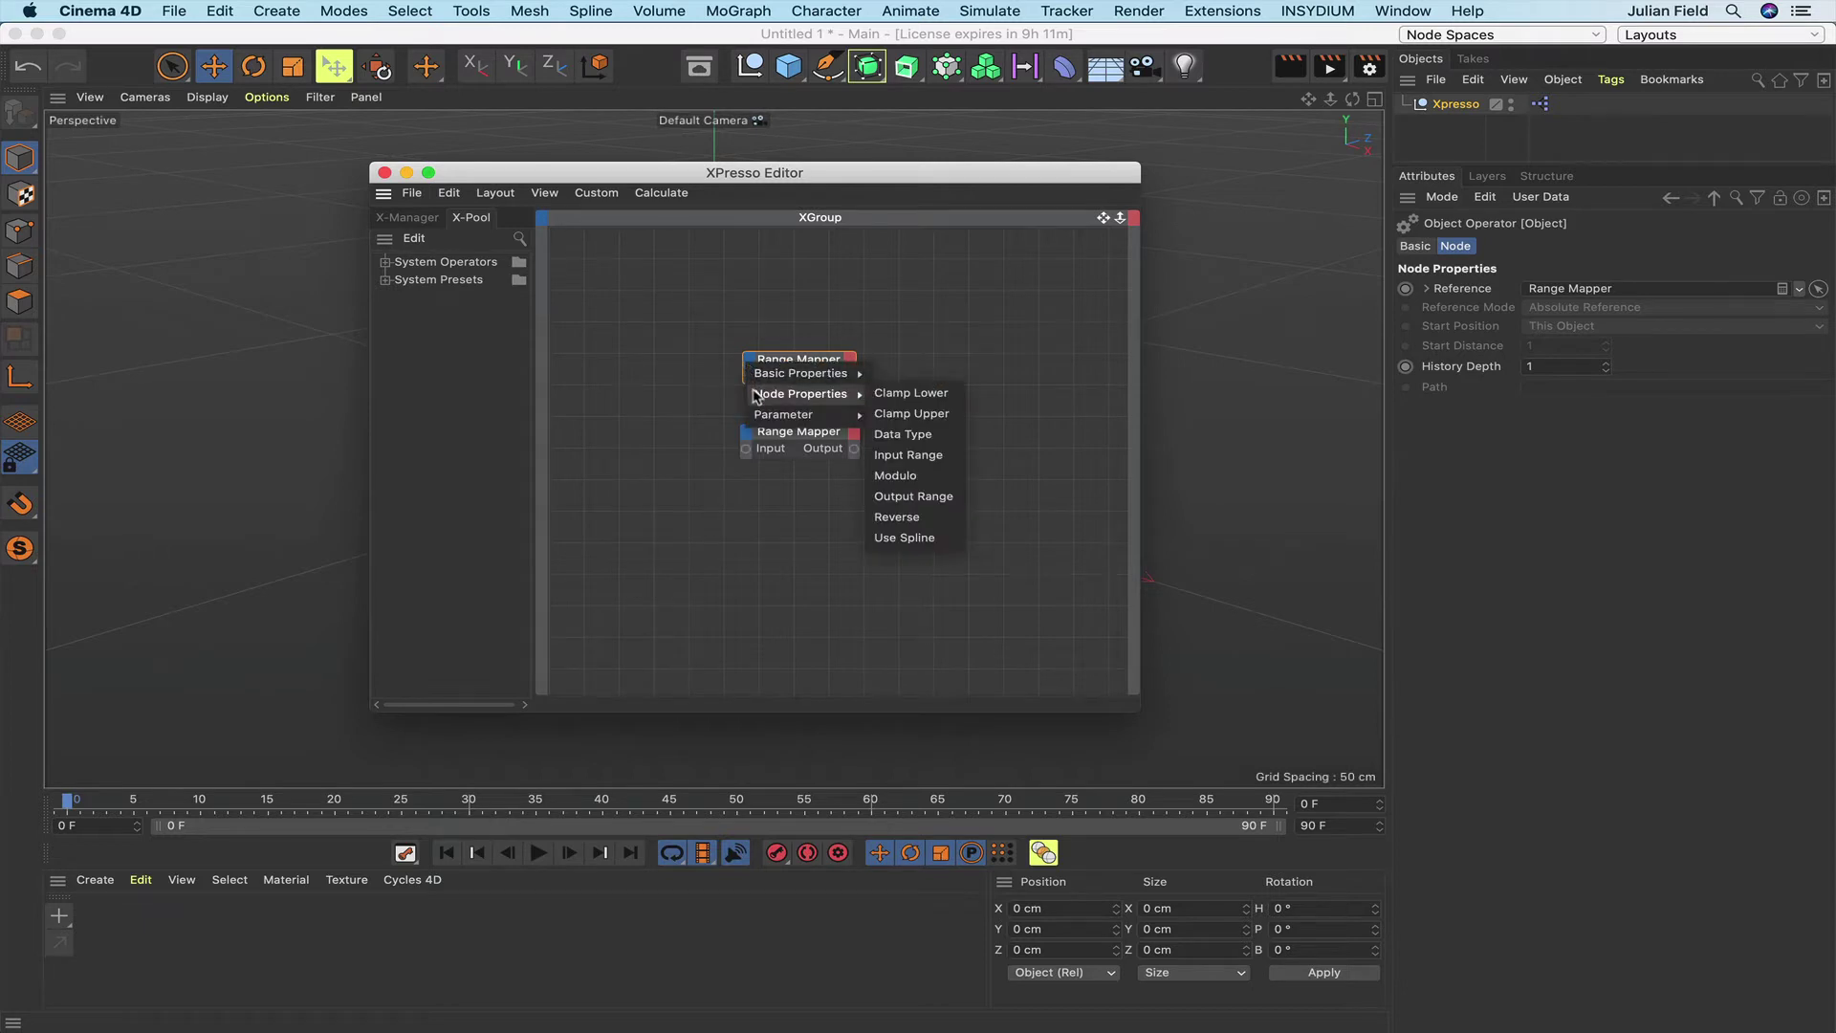
{"action": "left_click", "coordinate": [983, 278]}
{"action": "left_click", "coordinate": [821, 442]}
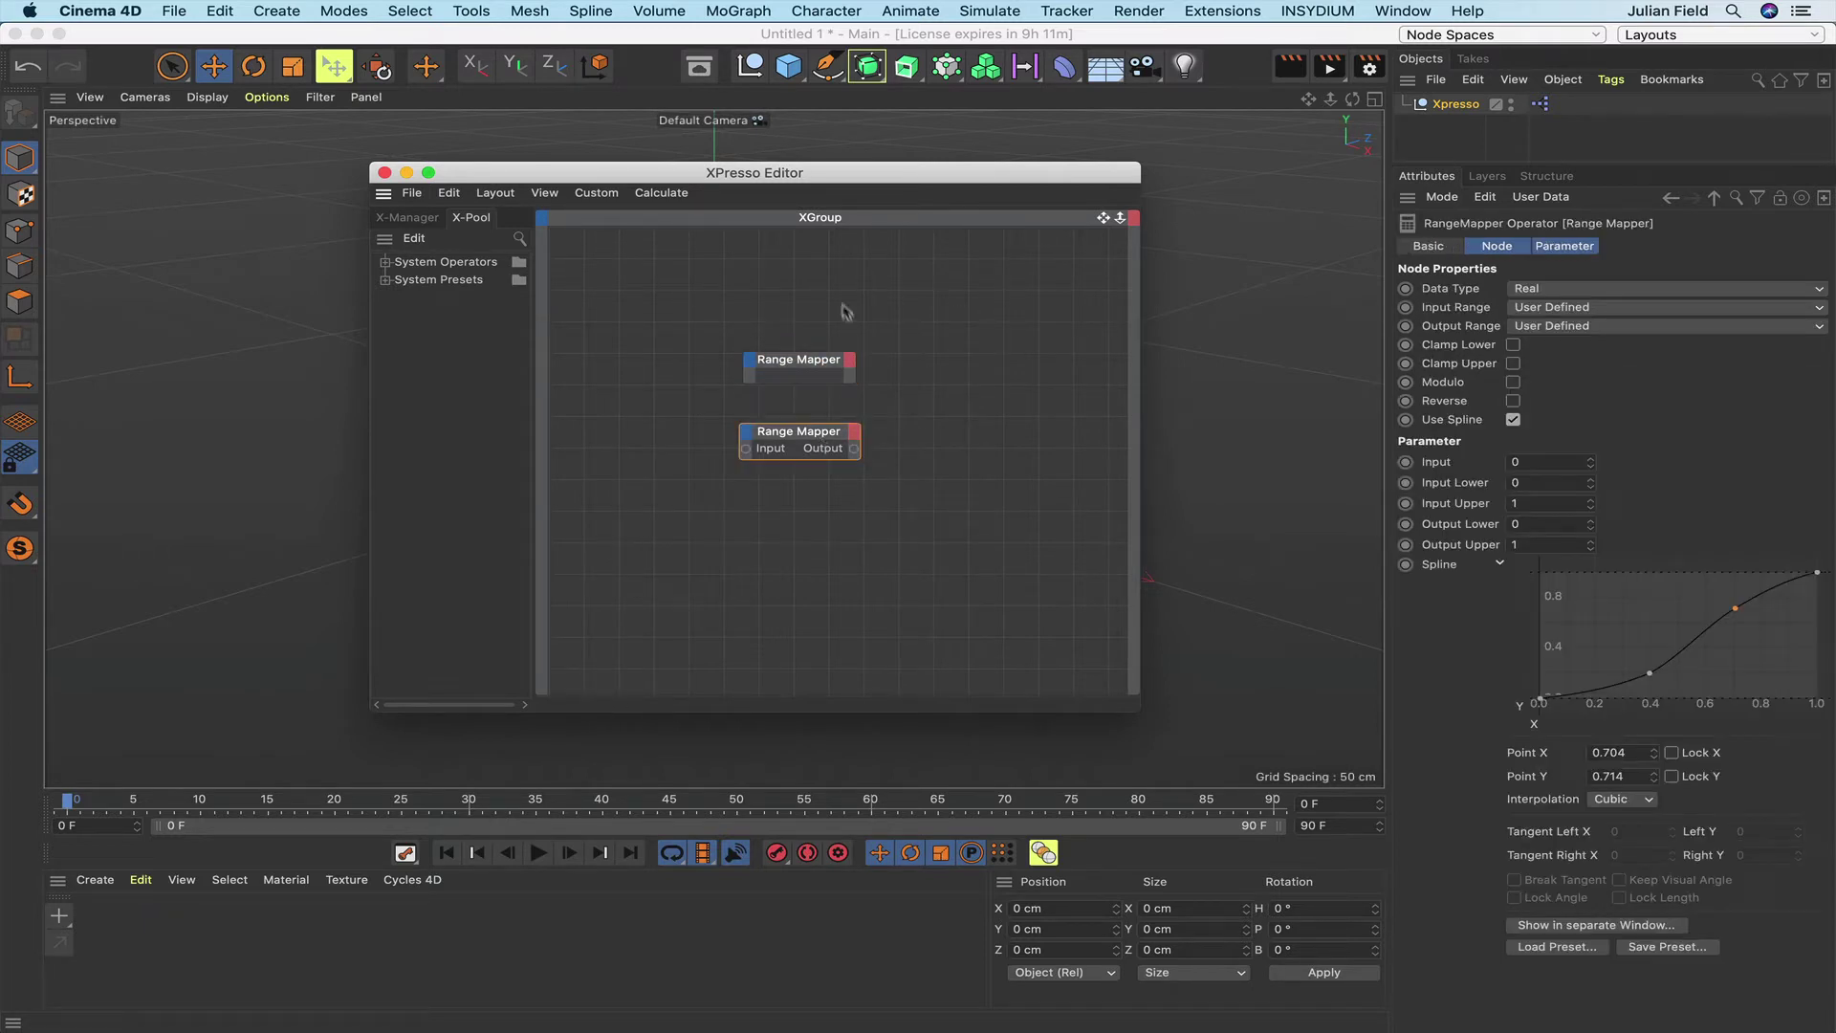
{"action": "left_click", "coordinate": [750, 367]}
{"action": "mouse_move", "coordinate": [769, 399]}
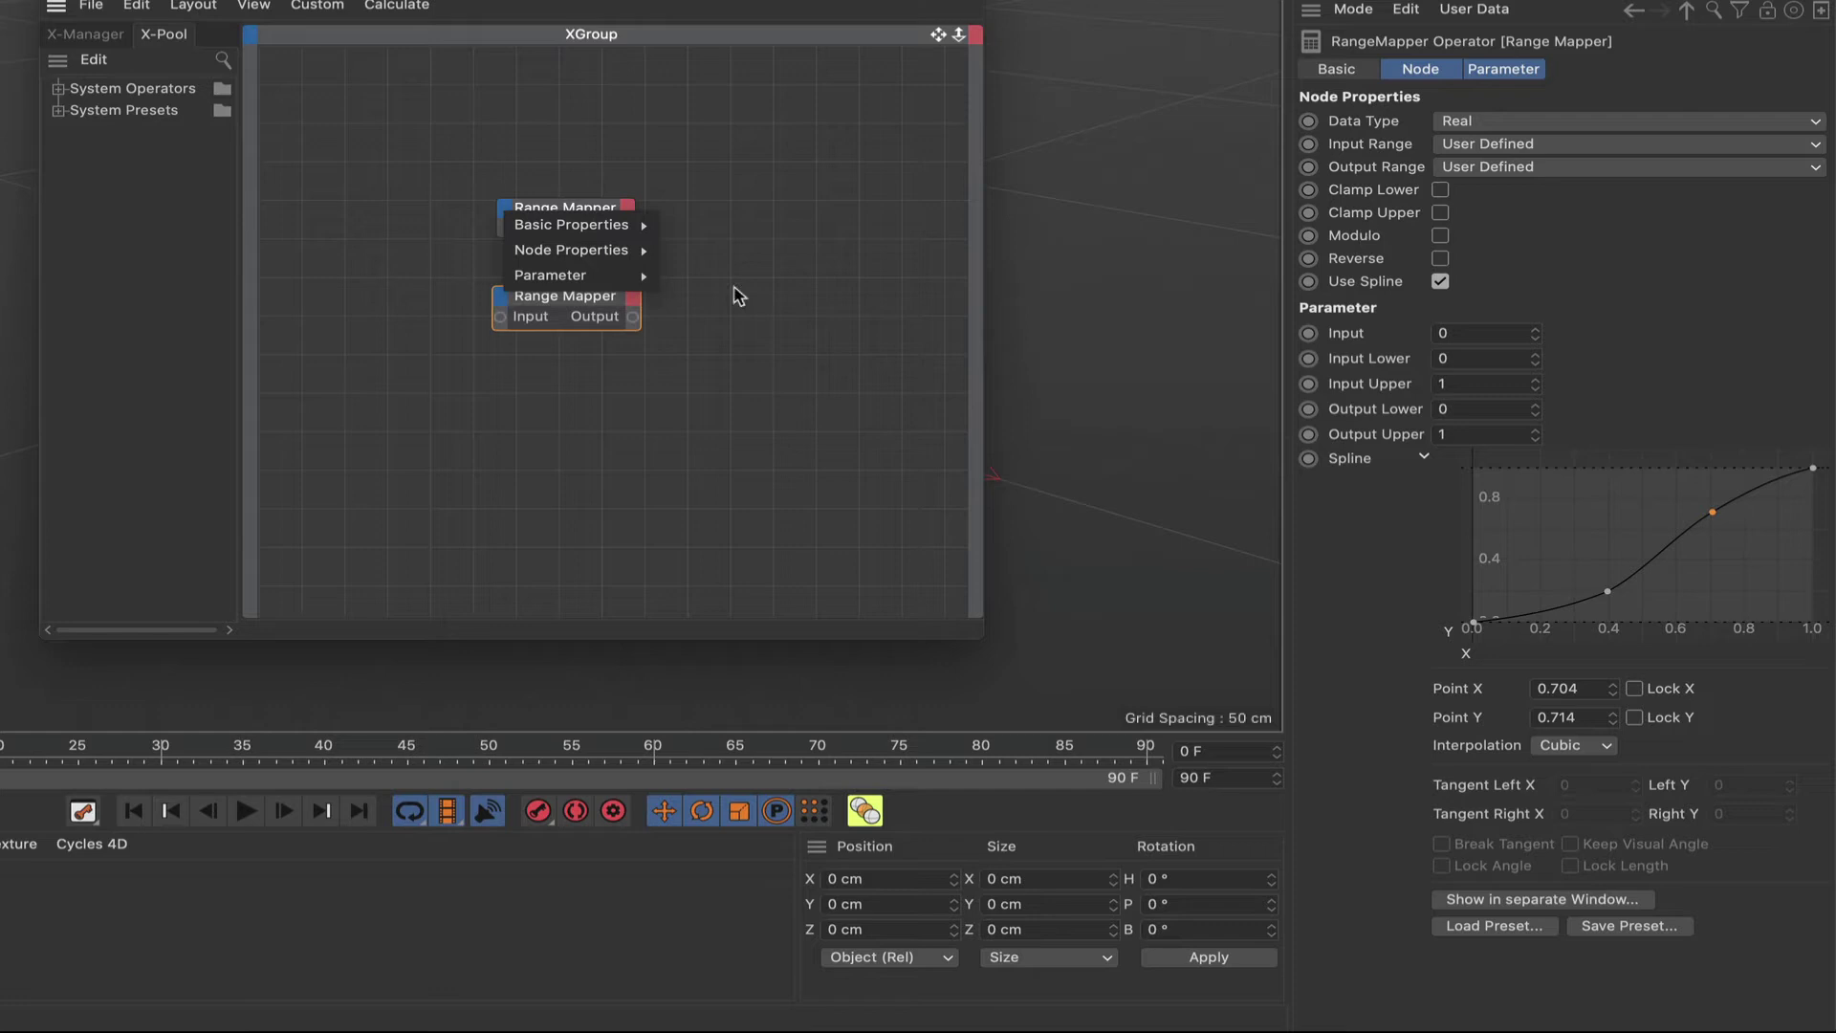
{"action": "mouse_move", "coordinate": [622, 252]}
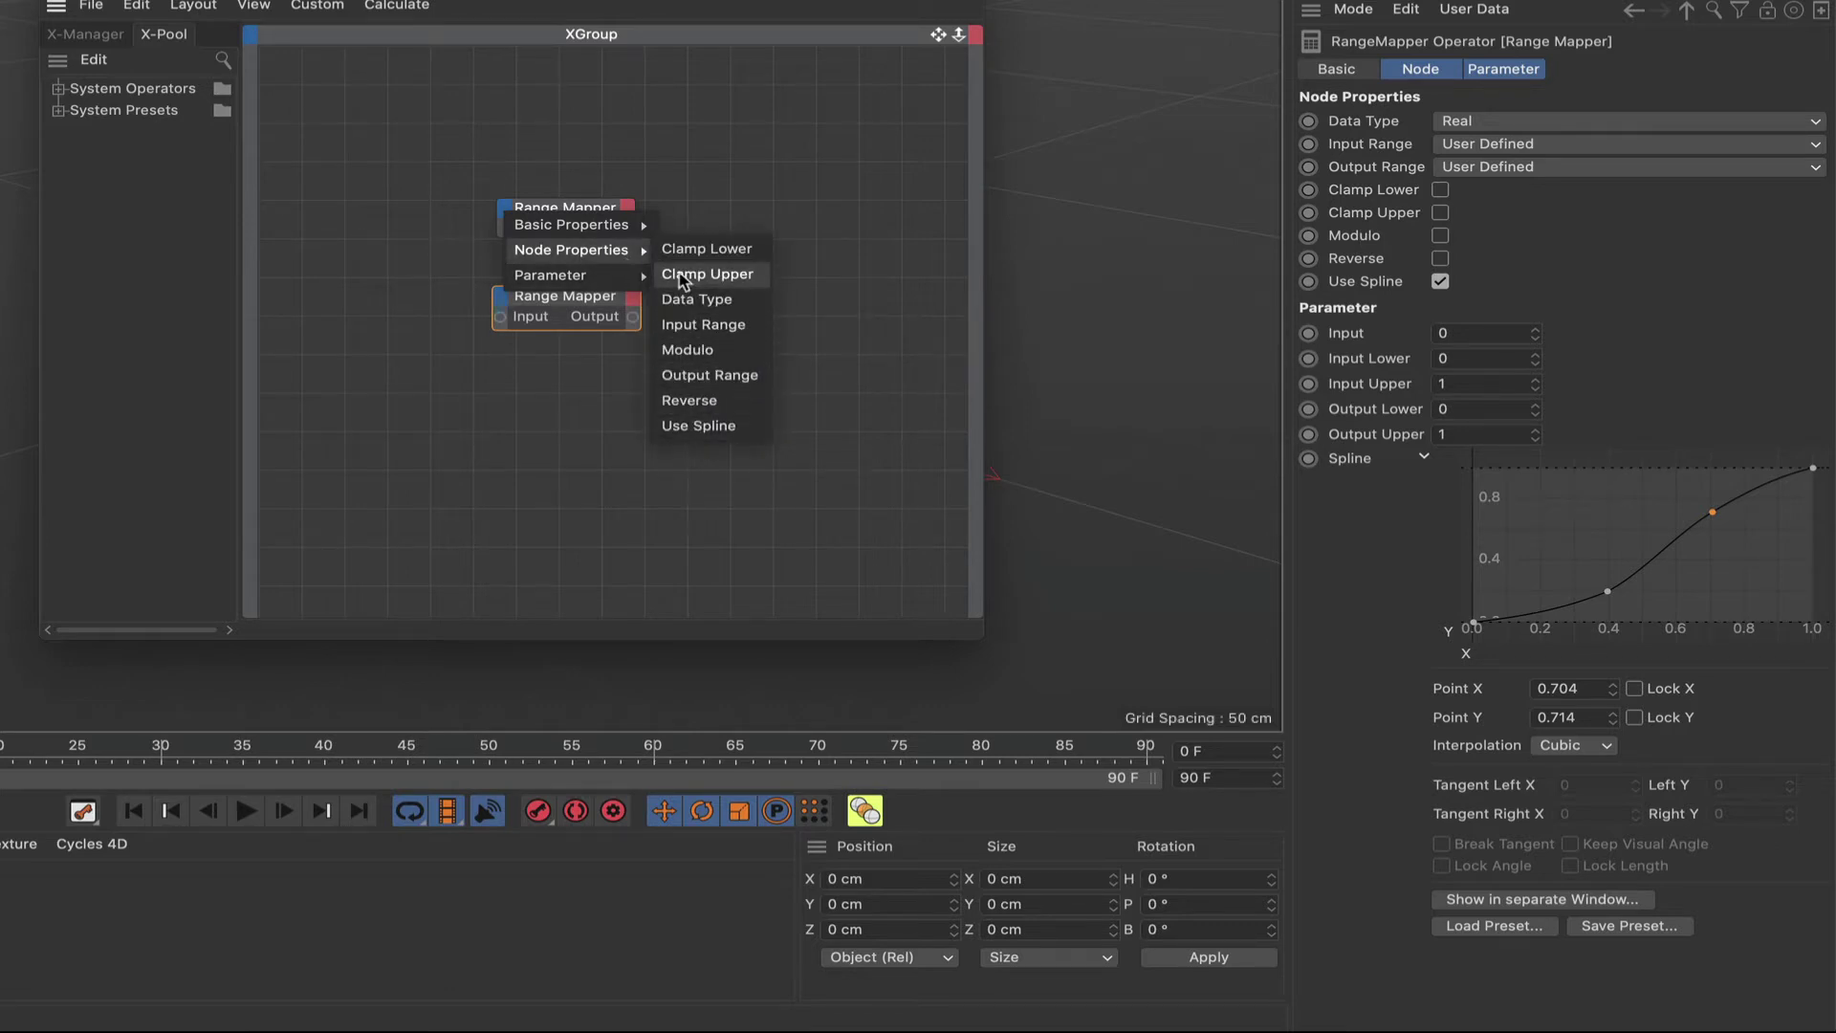
{"action": "left_click", "coordinate": [503, 209]}
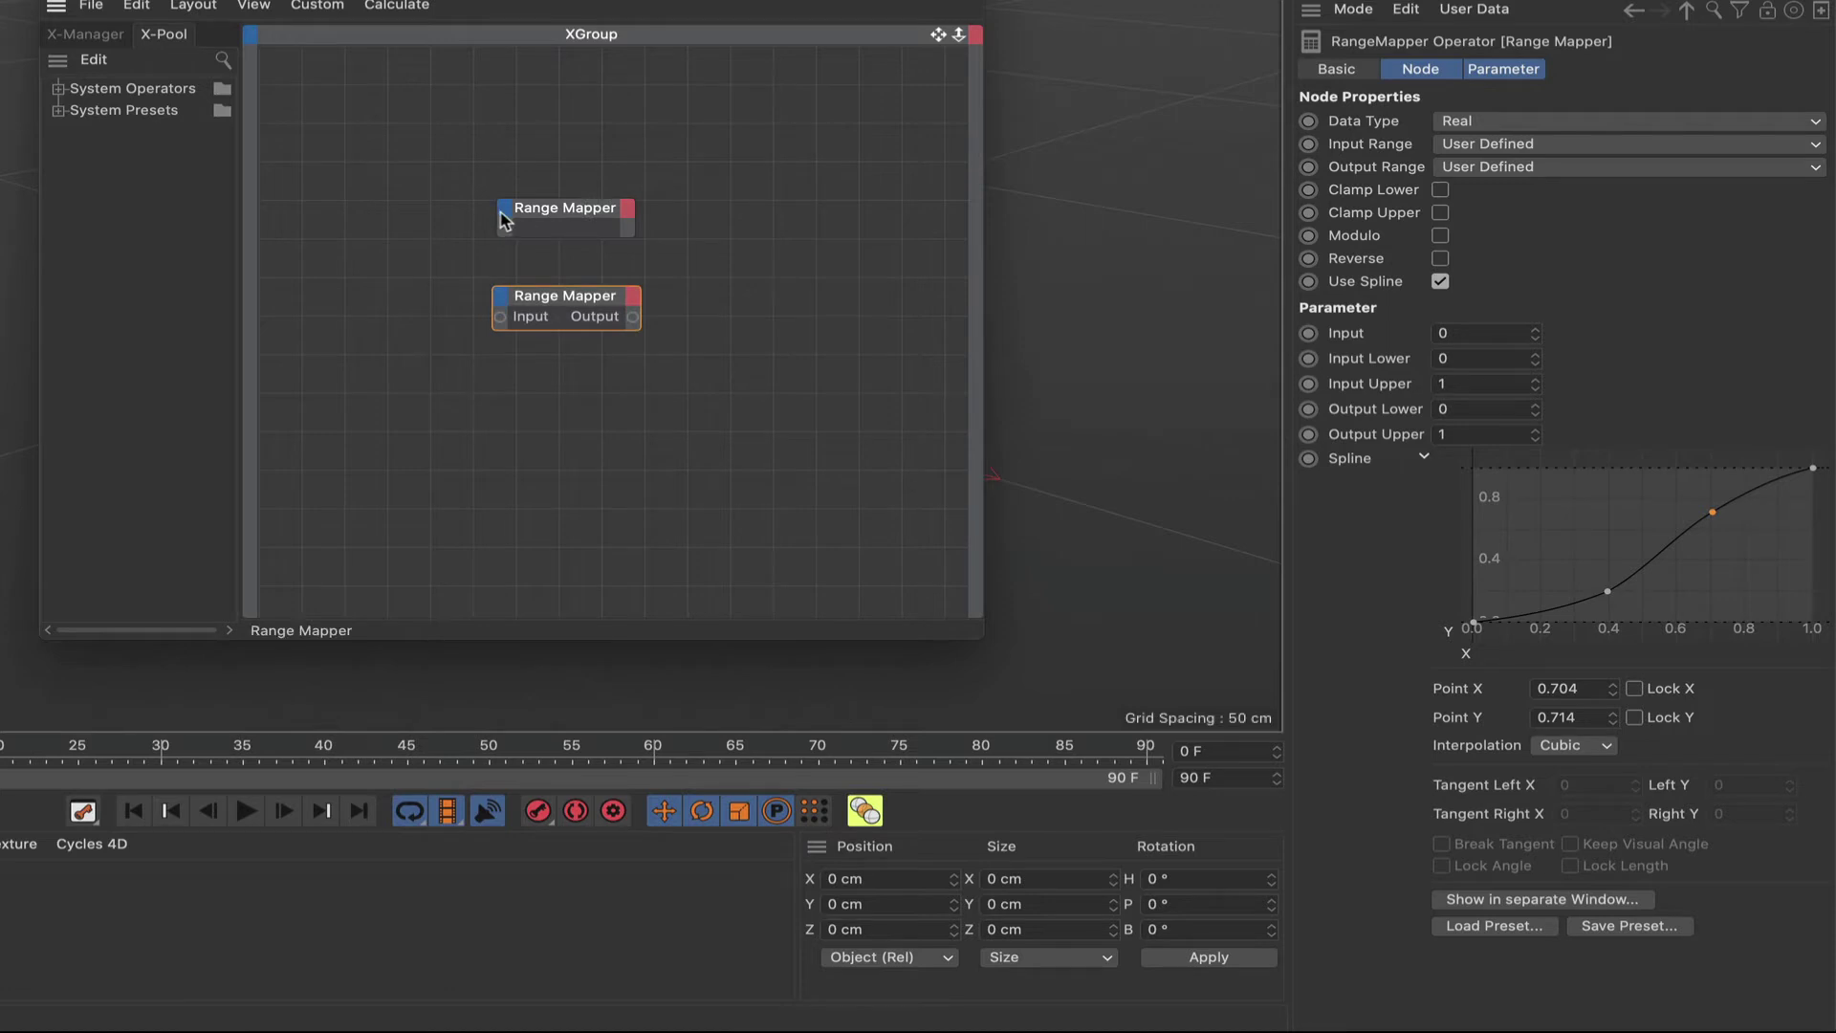
{"action": "left_click", "coordinate": [503, 208]}
{"action": "mouse_move", "coordinate": [510, 285]}
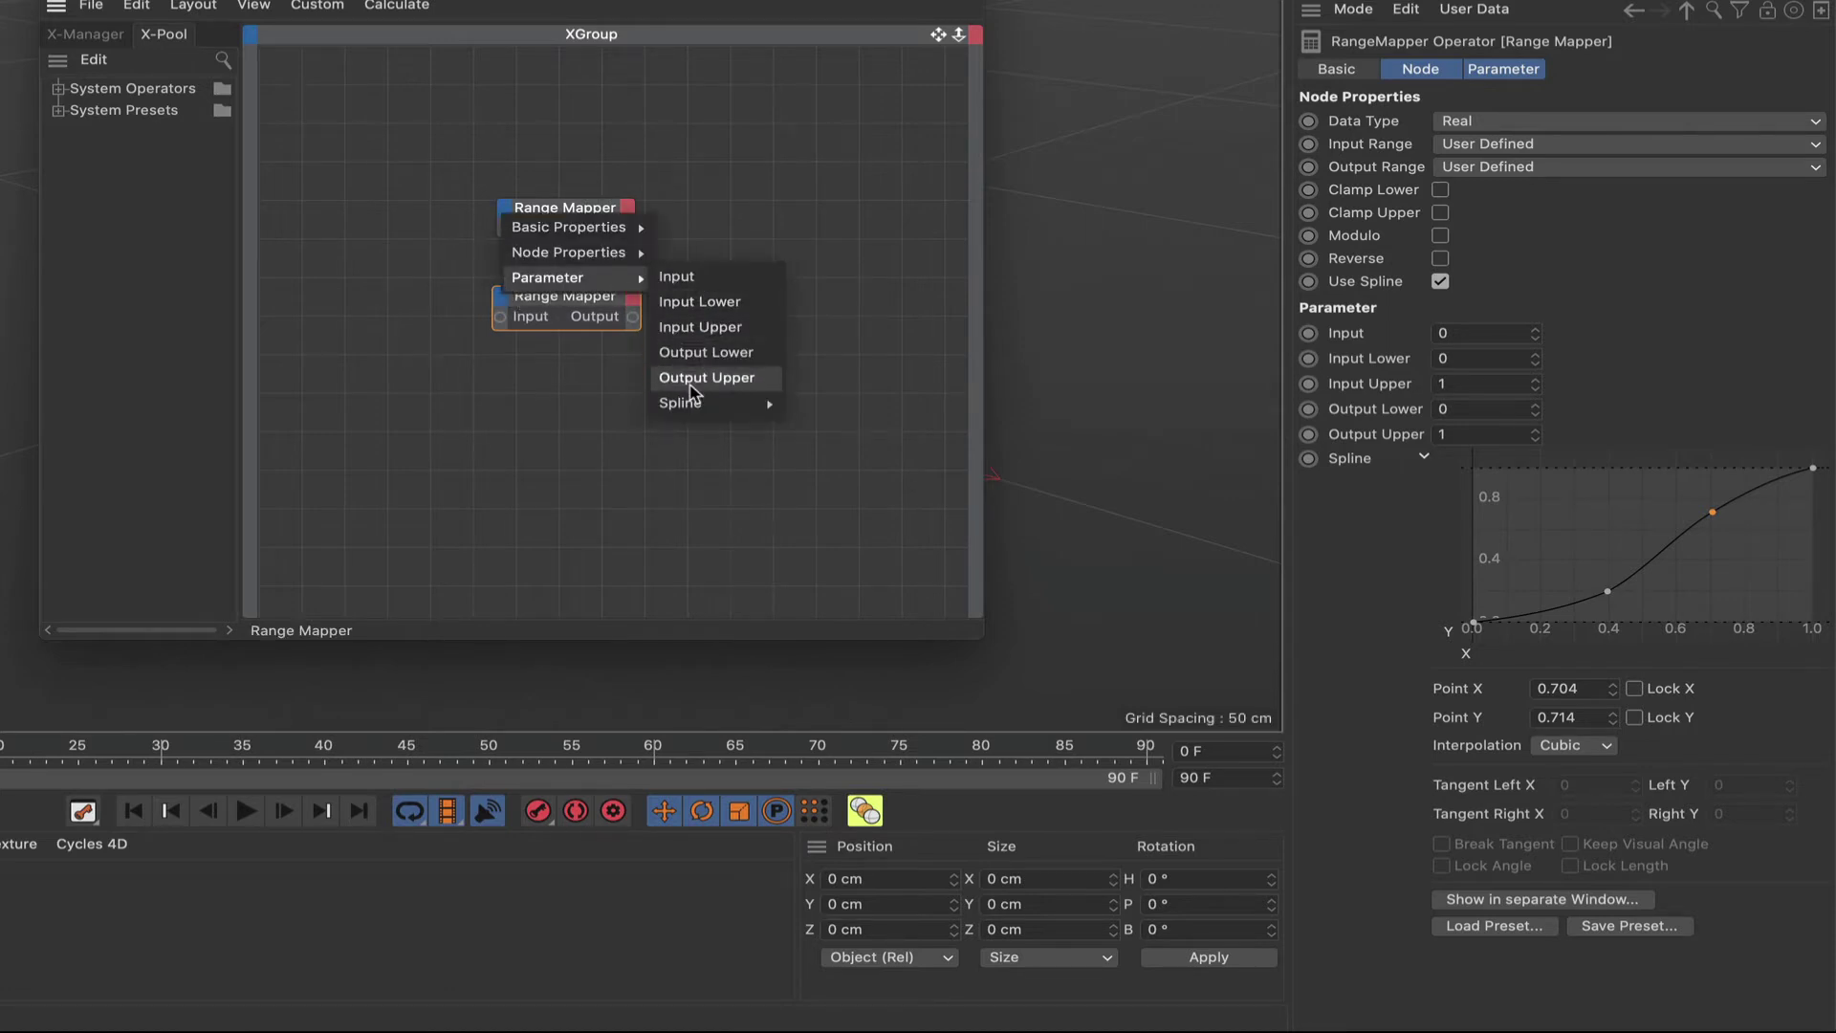
{"action": "mouse_move", "coordinate": [682, 409]}
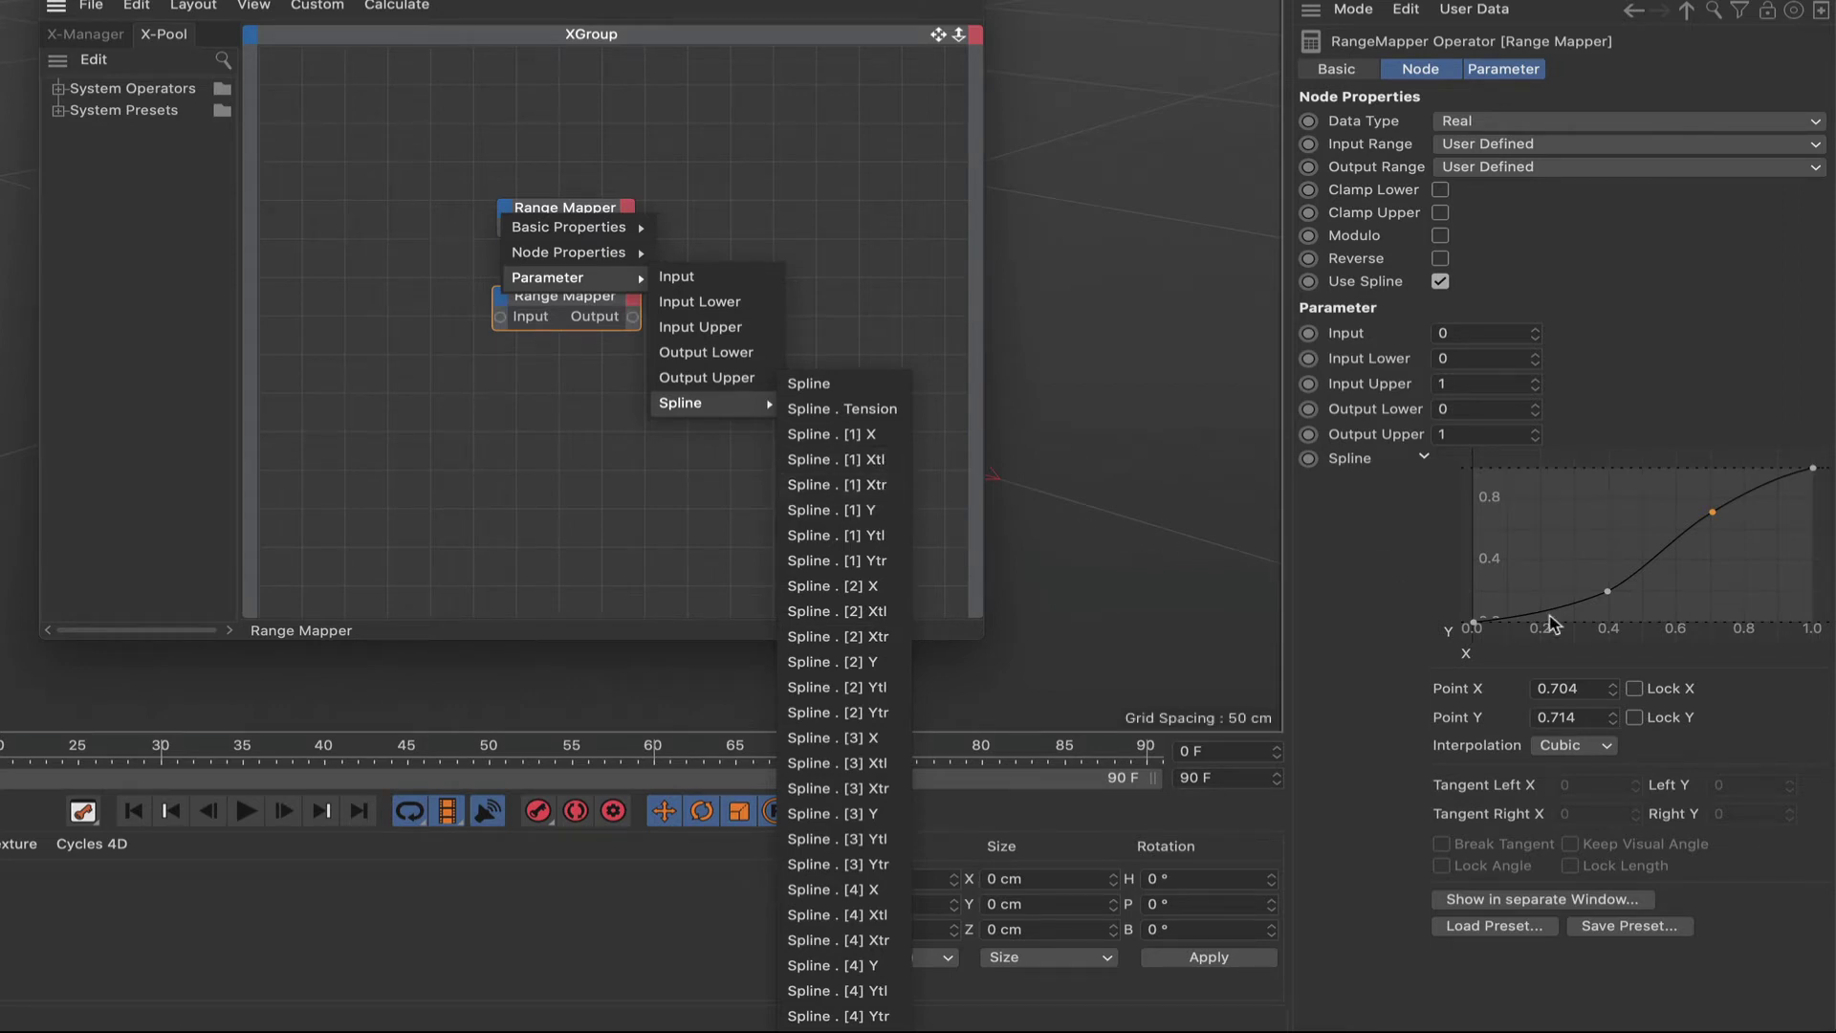
Try Spline interpolation on the second point of the Range Mapper's spline, and set the point back to Cubic.
{"action": "left_click", "coordinate": [1610, 599]}
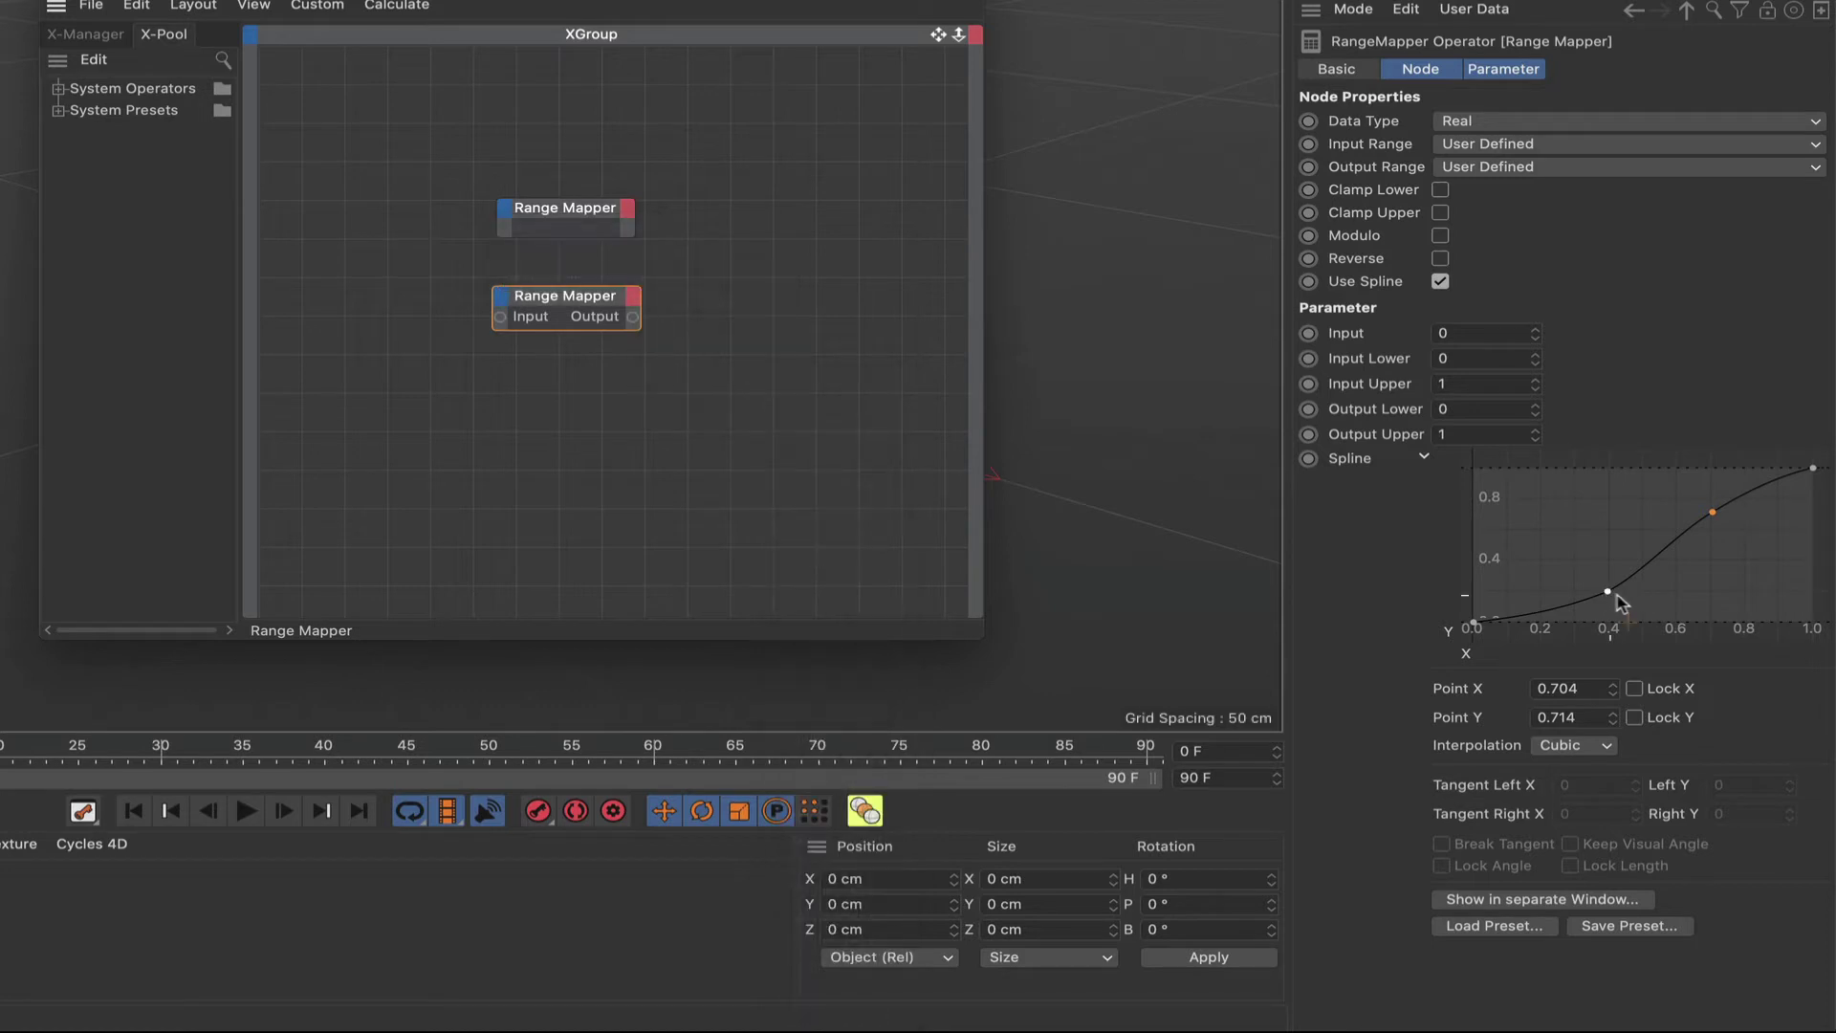
{"action": "left_click", "coordinate": [1608, 593]}
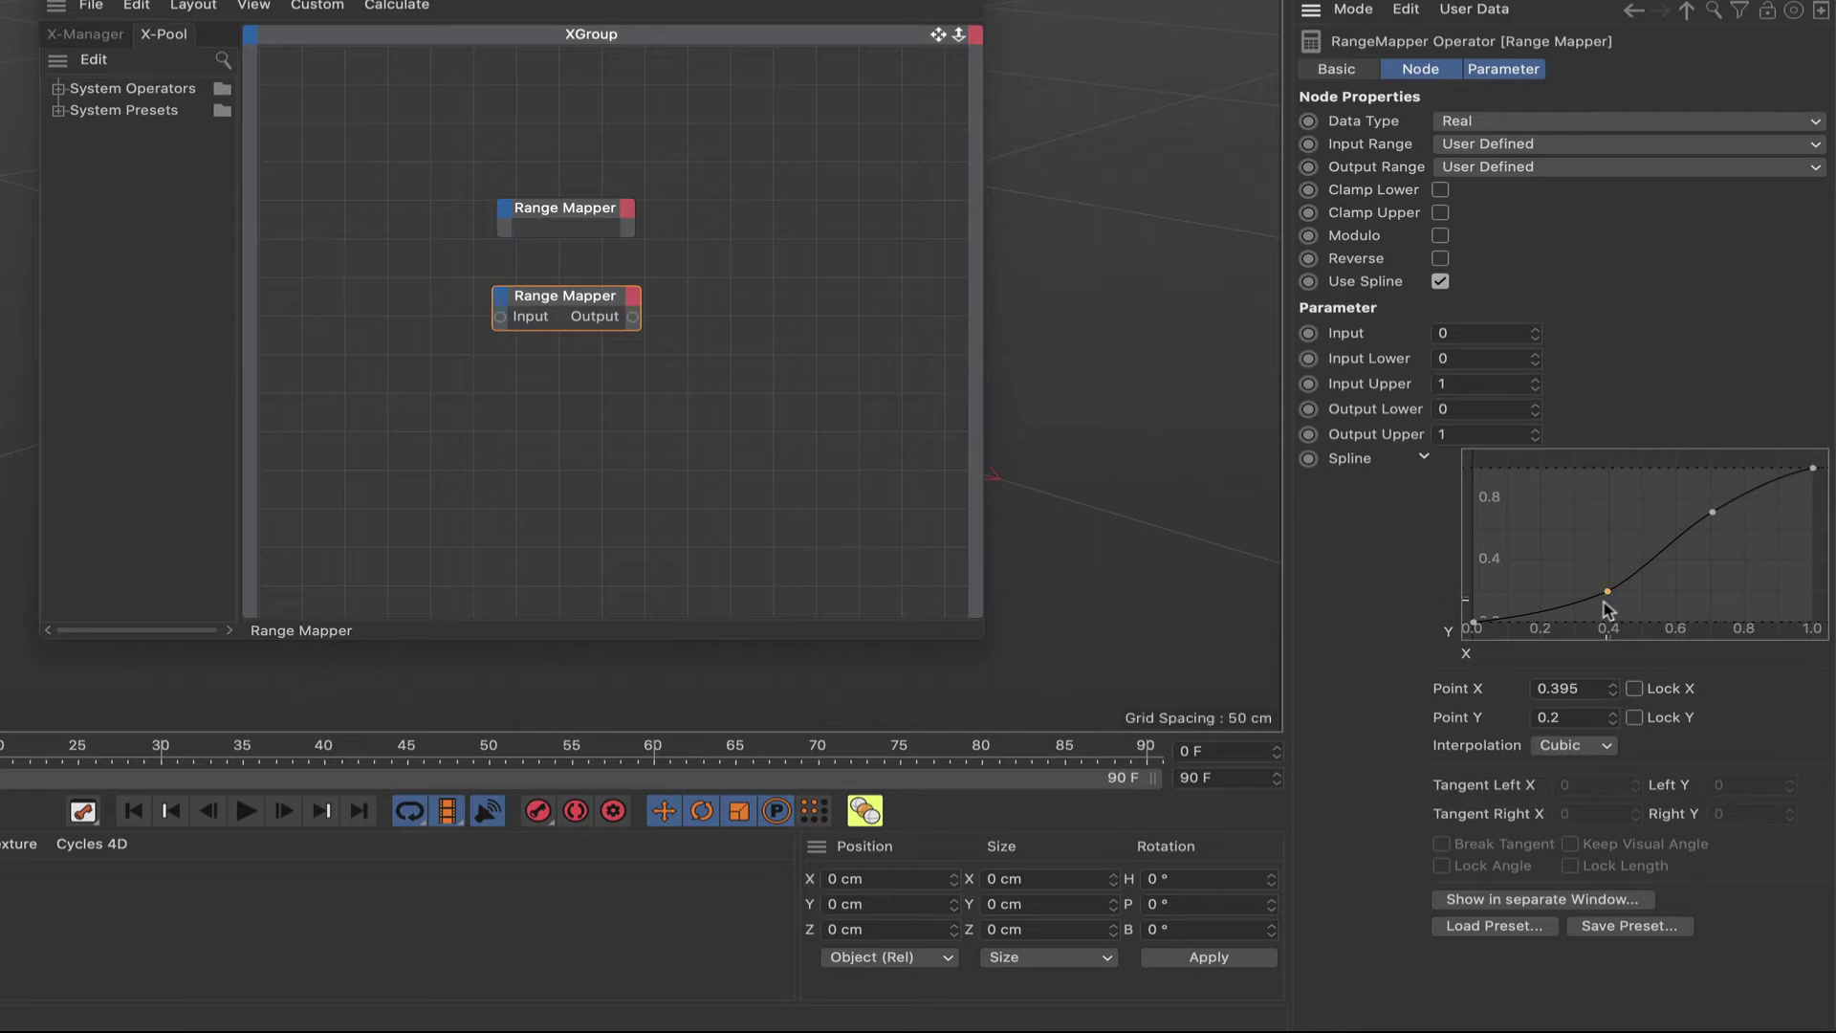
{"action": "left_click", "coordinate": [1575, 750]}
{"action": "left_click", "coordinate": [1565, 767]}
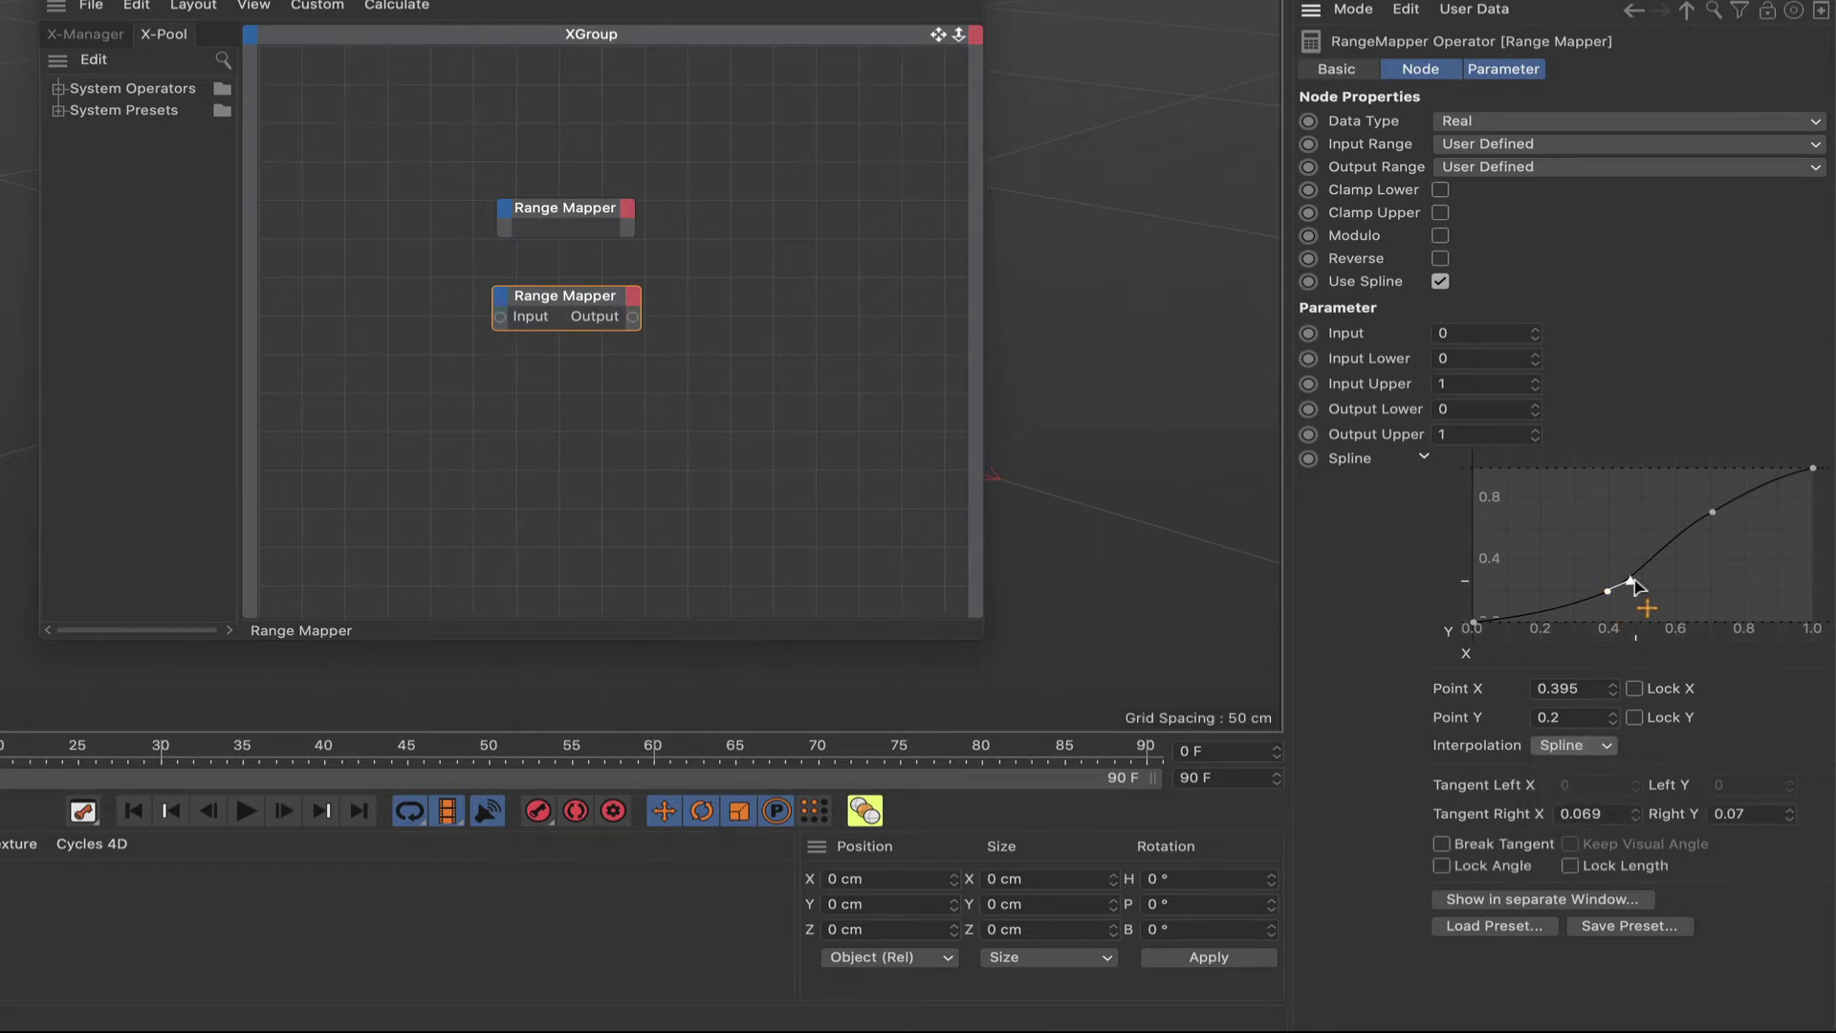
{"action": "left_click", "coordinate": [1580, 750]}
{"action": "left_click", "coordinate": [1580, 790]}
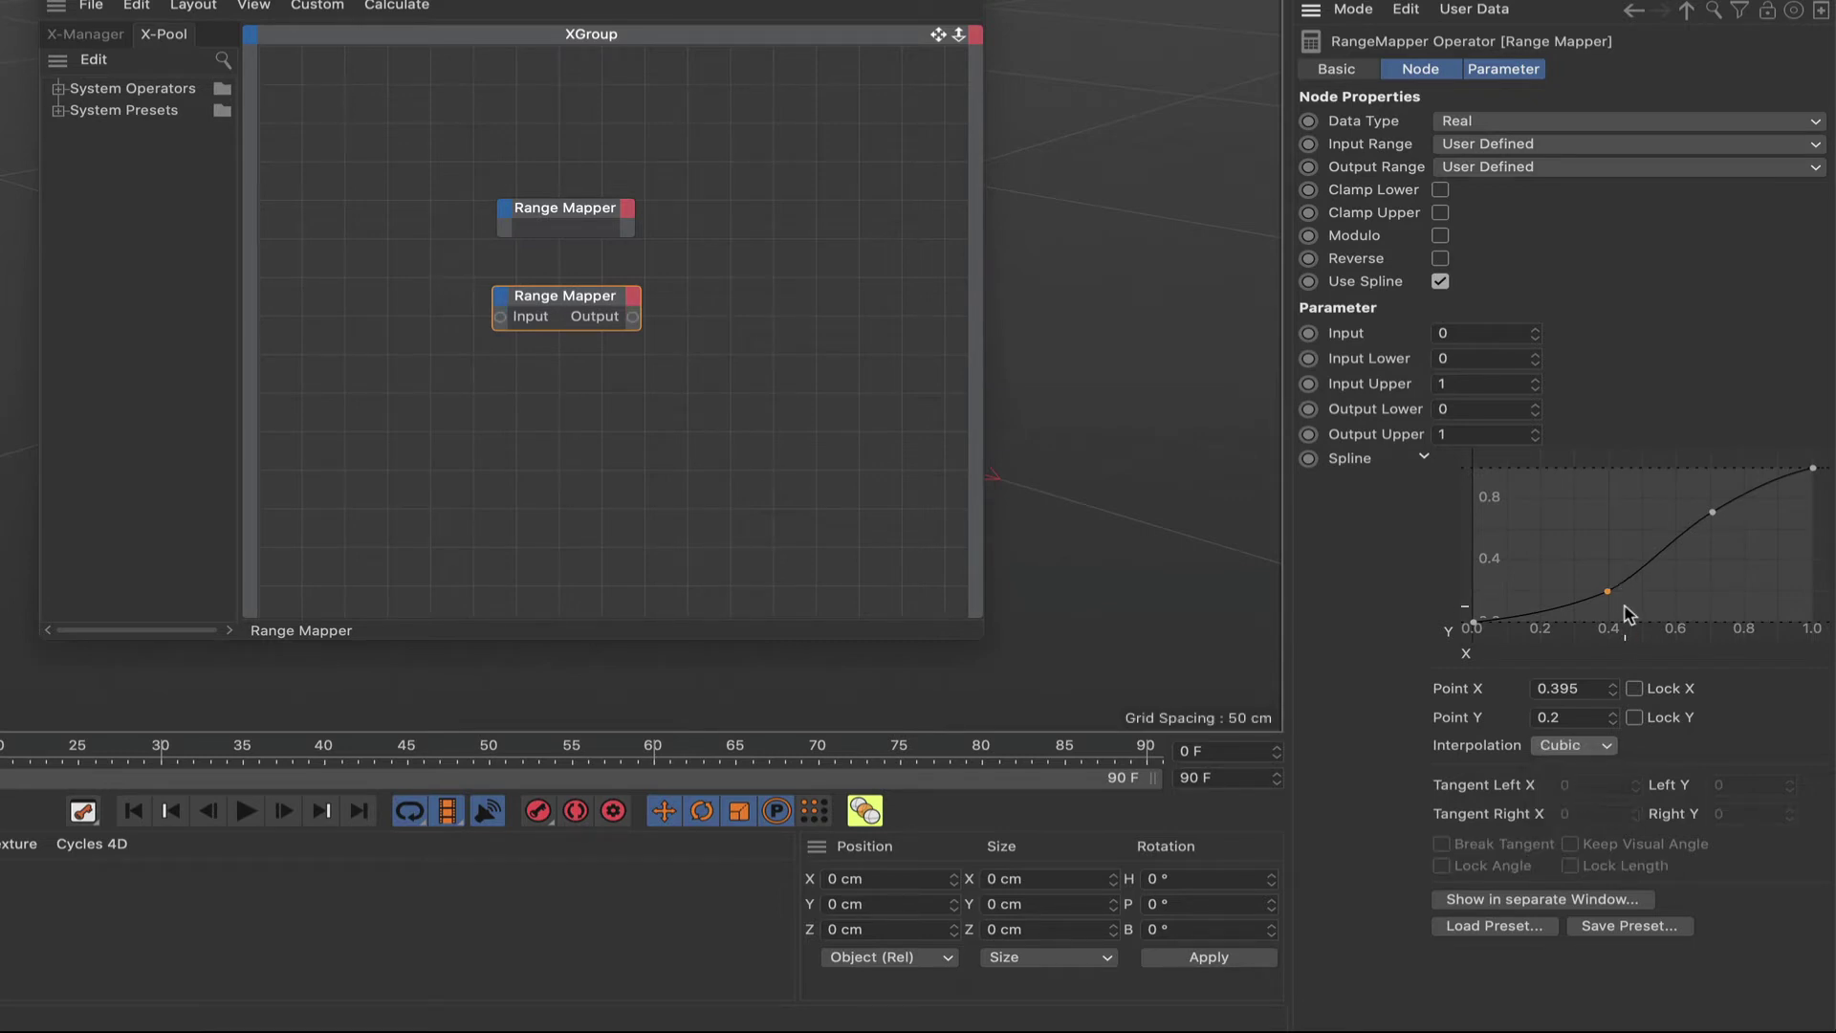
Review the individual spline point ports available on the upper Range Mapper node.
{"action": "left_click", "coordinate": [505, 219]}
{"action": "mouse_move", "coordinate": [574, 278]}
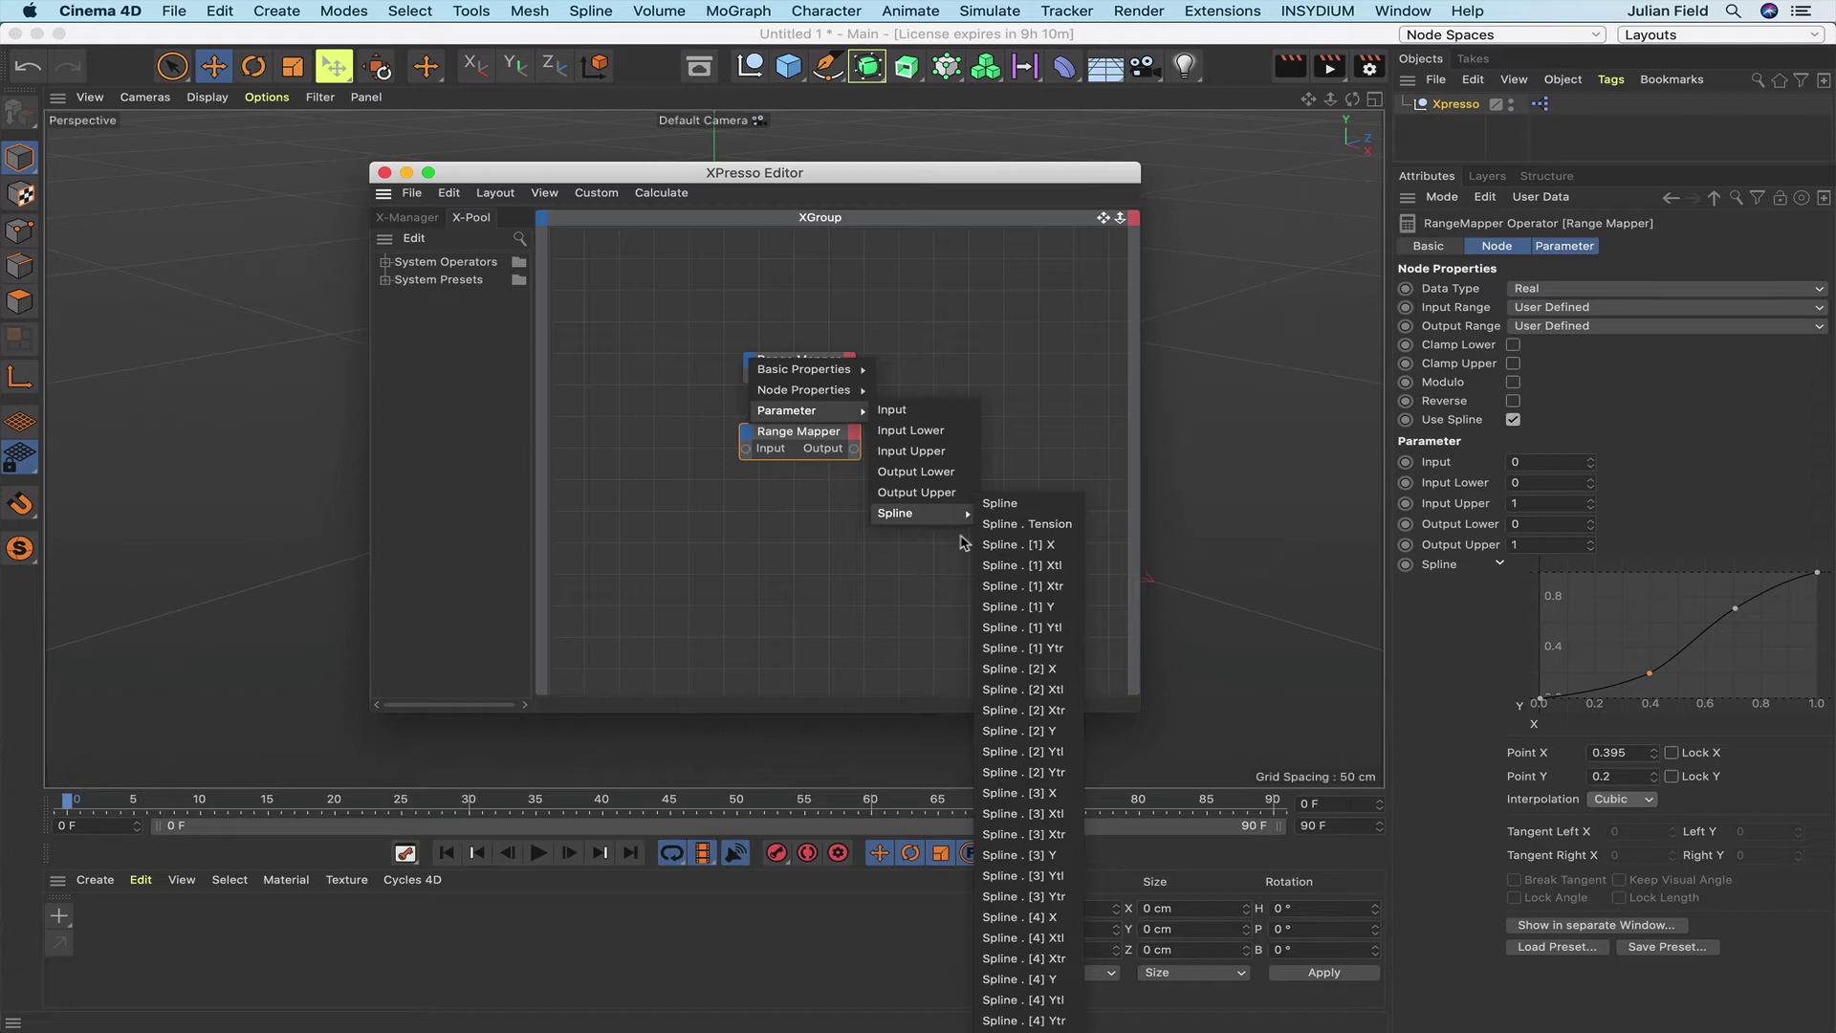
{"action": "left_click", "coordinate": [962, 542]}
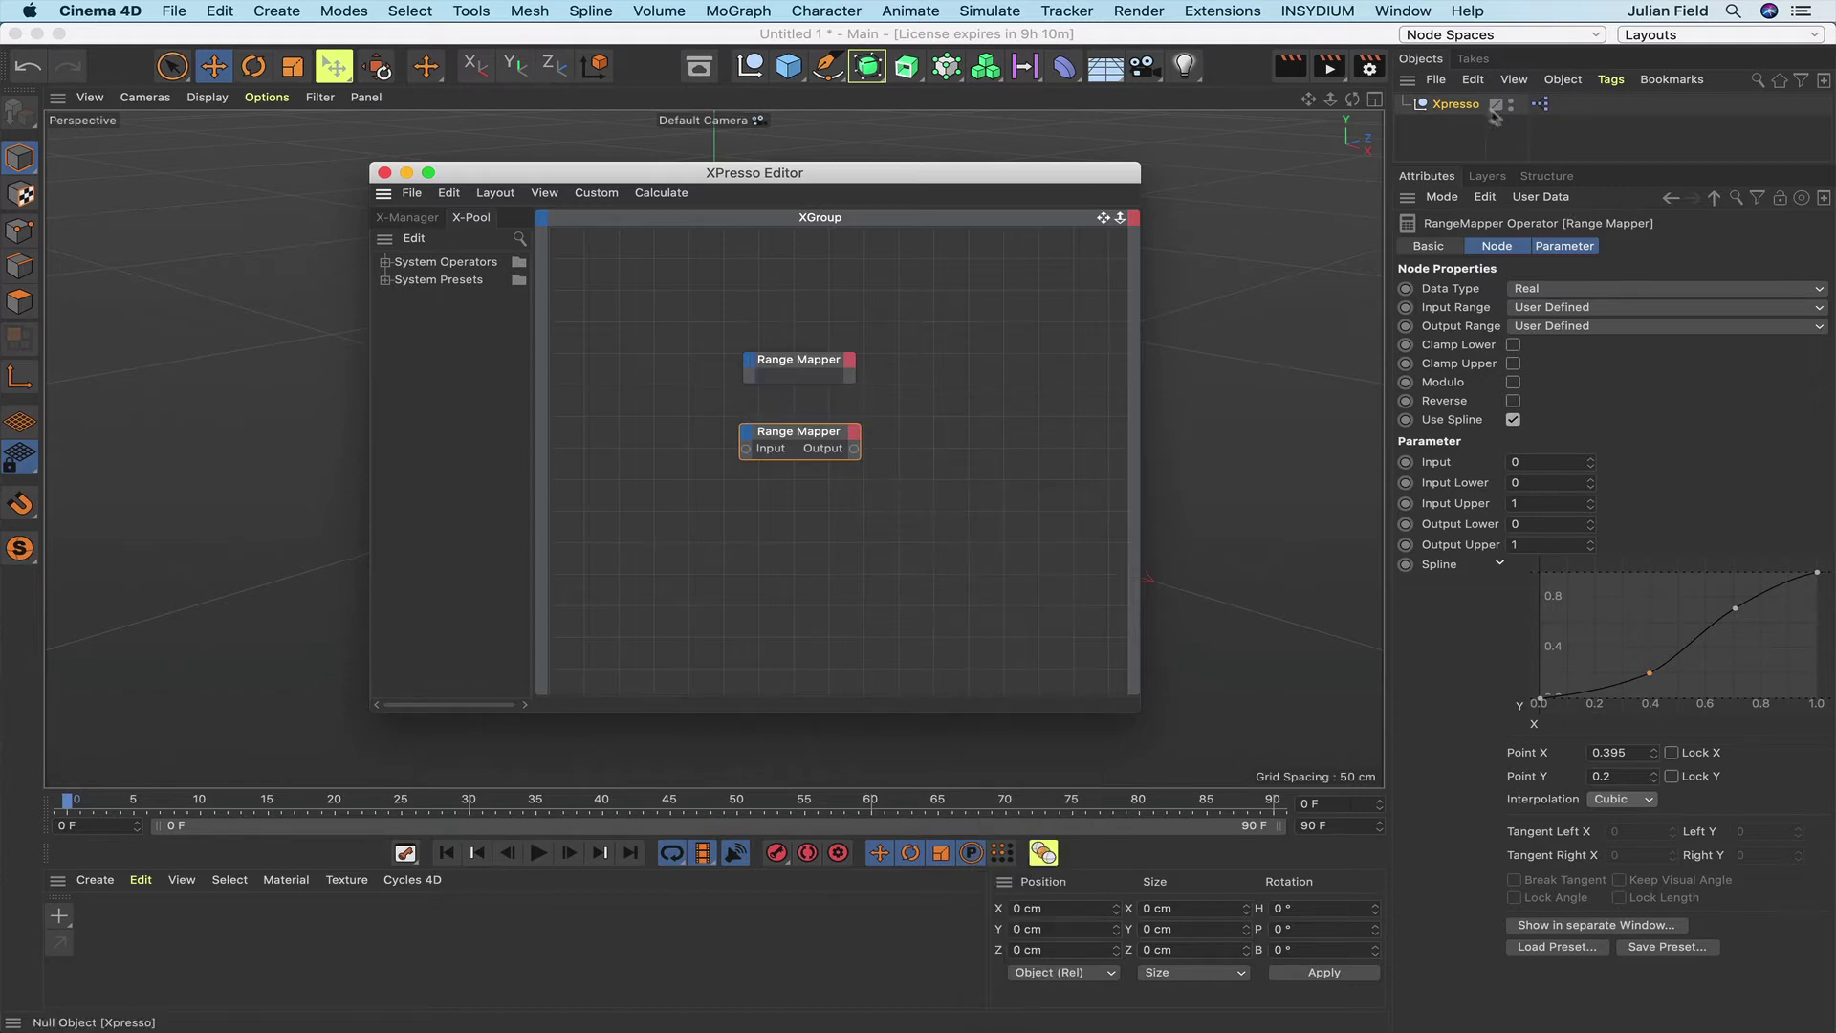
Add a user data entry named "Point 2 X" to the Xpresso null.
{"action": "left_click", "coordinate": [1455, 104]}
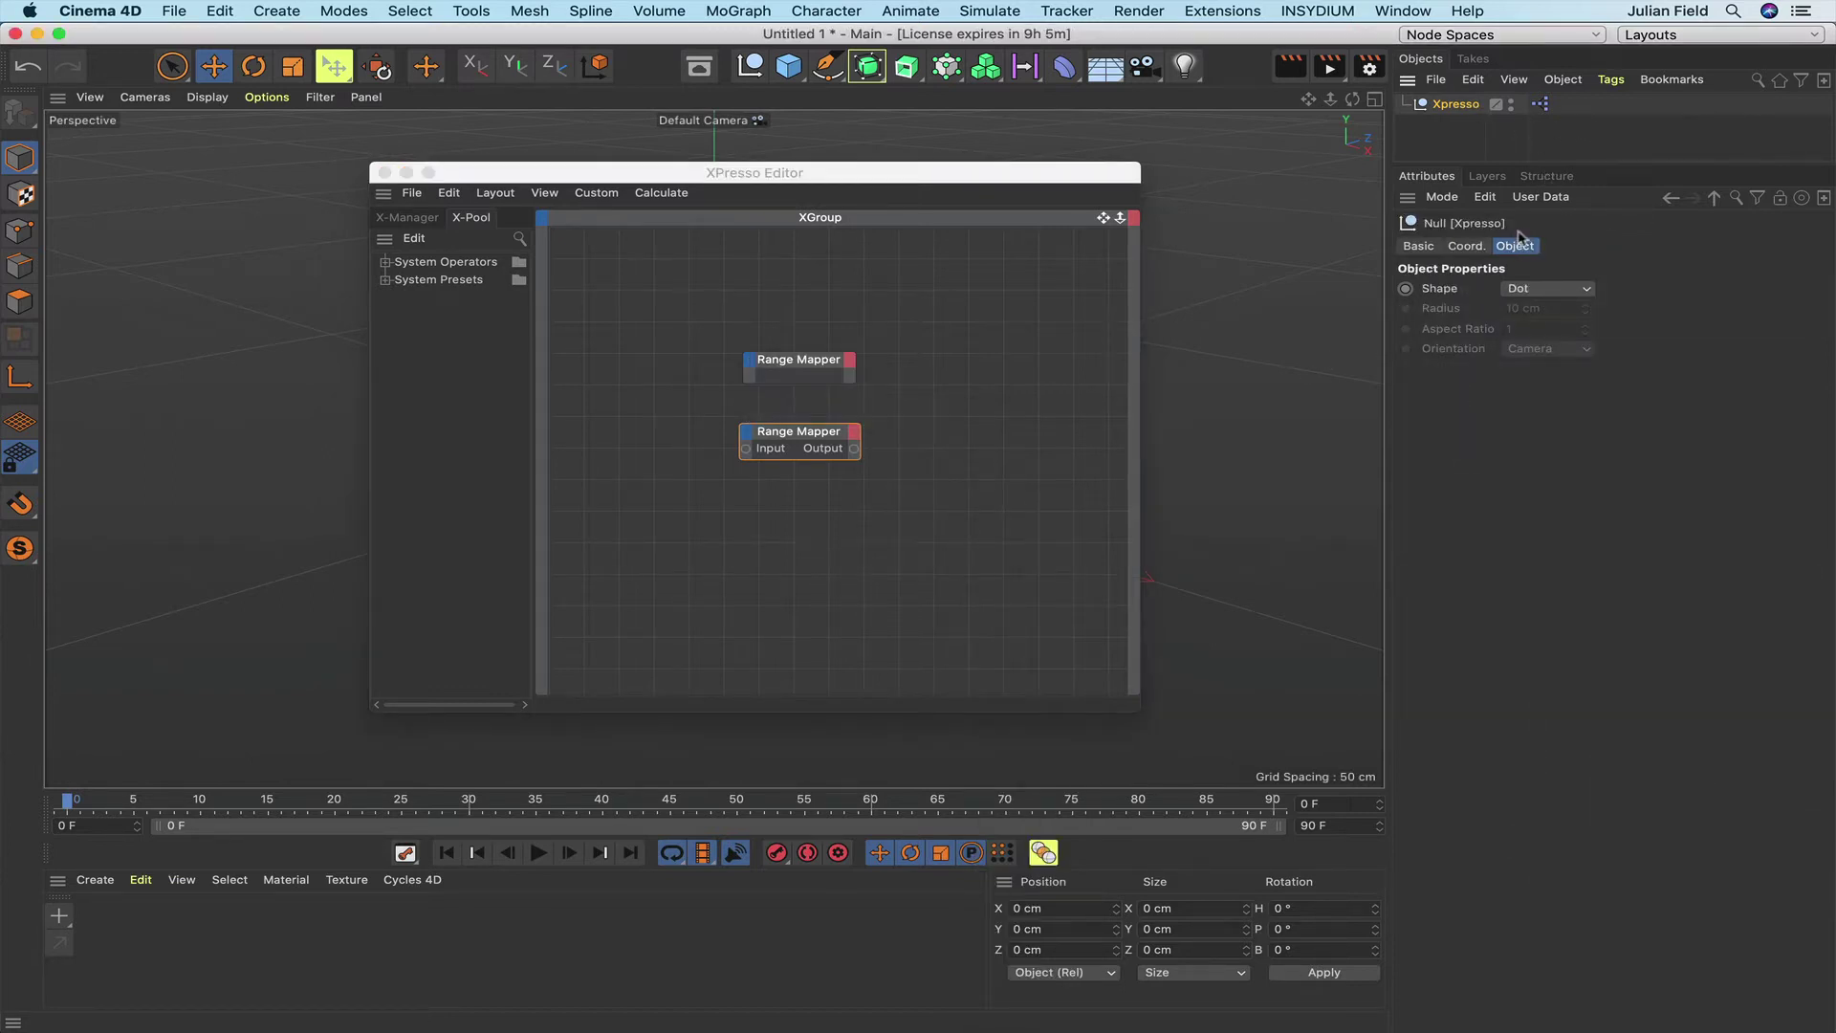
{"action": "left_click", "coordinate": [1540, 197]}
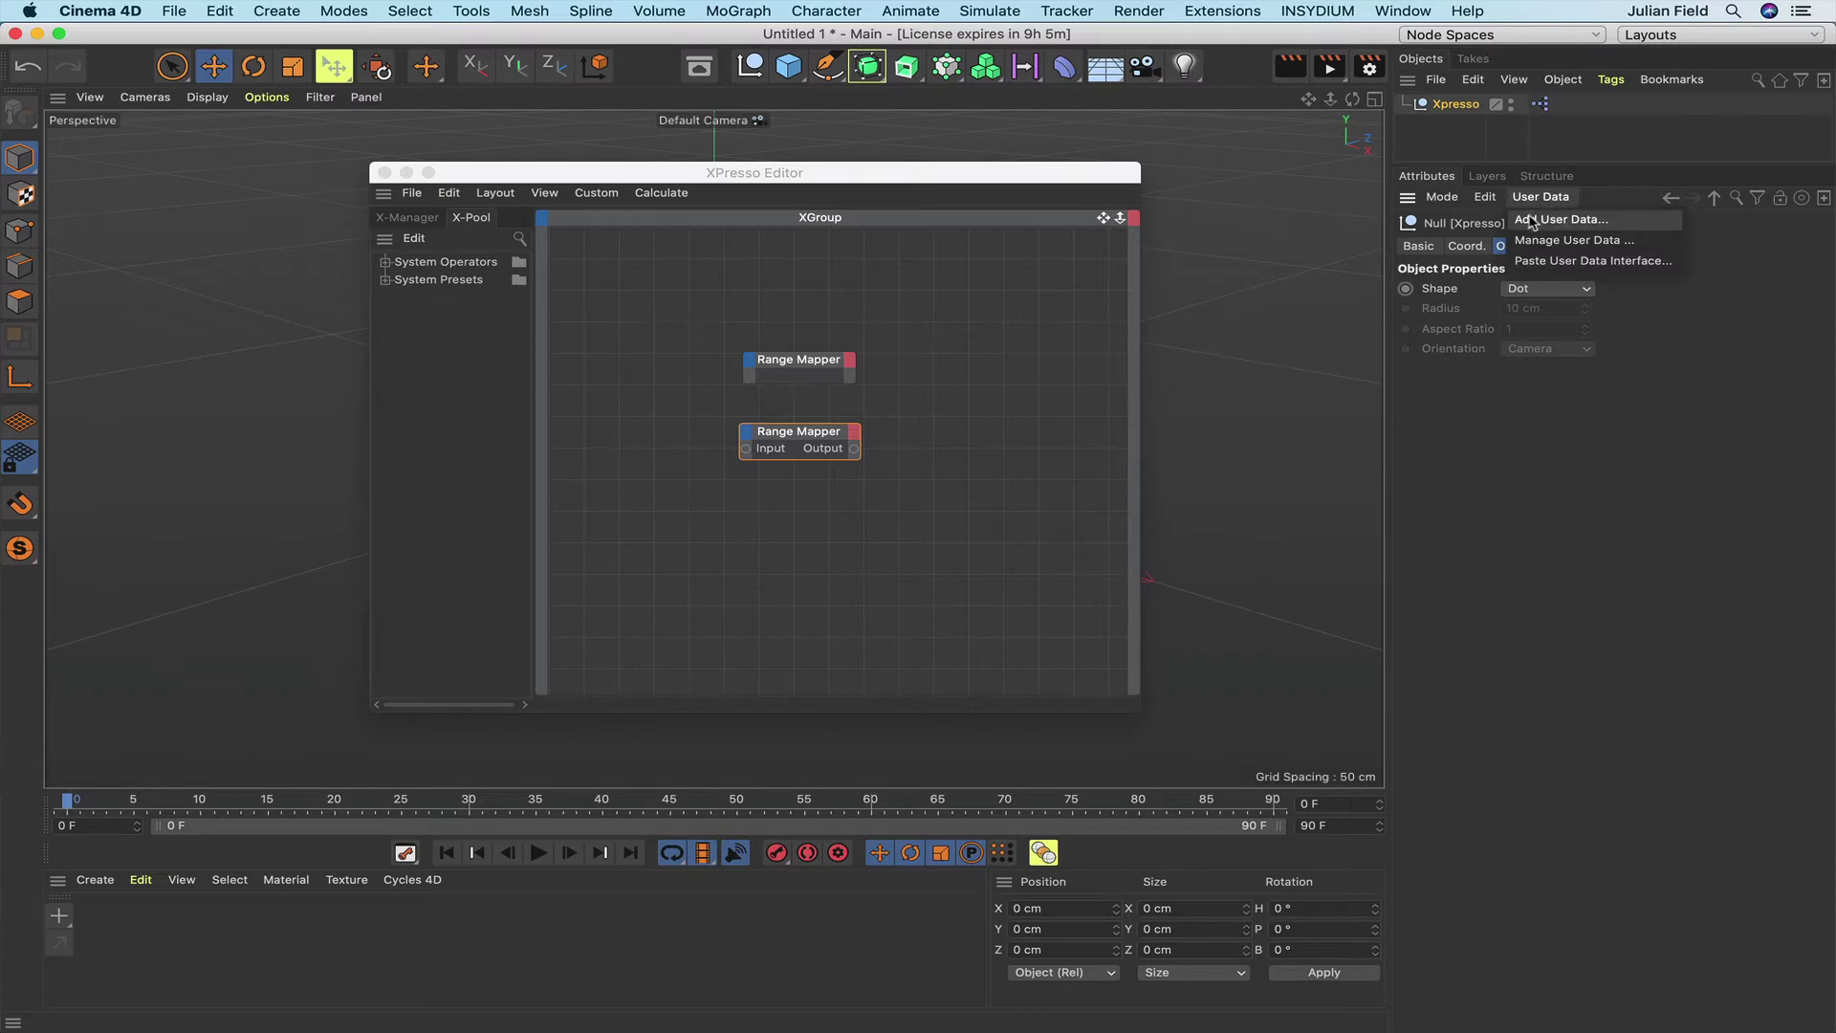
{"action": "left_click", "coordinate": [1536, 220]}
{"action": "left_click_drag", "start_coordinate": [1488, 37], "coordinate": [1457, 187]}
{"action": "left_click", "coordinate": [1483, 250]}
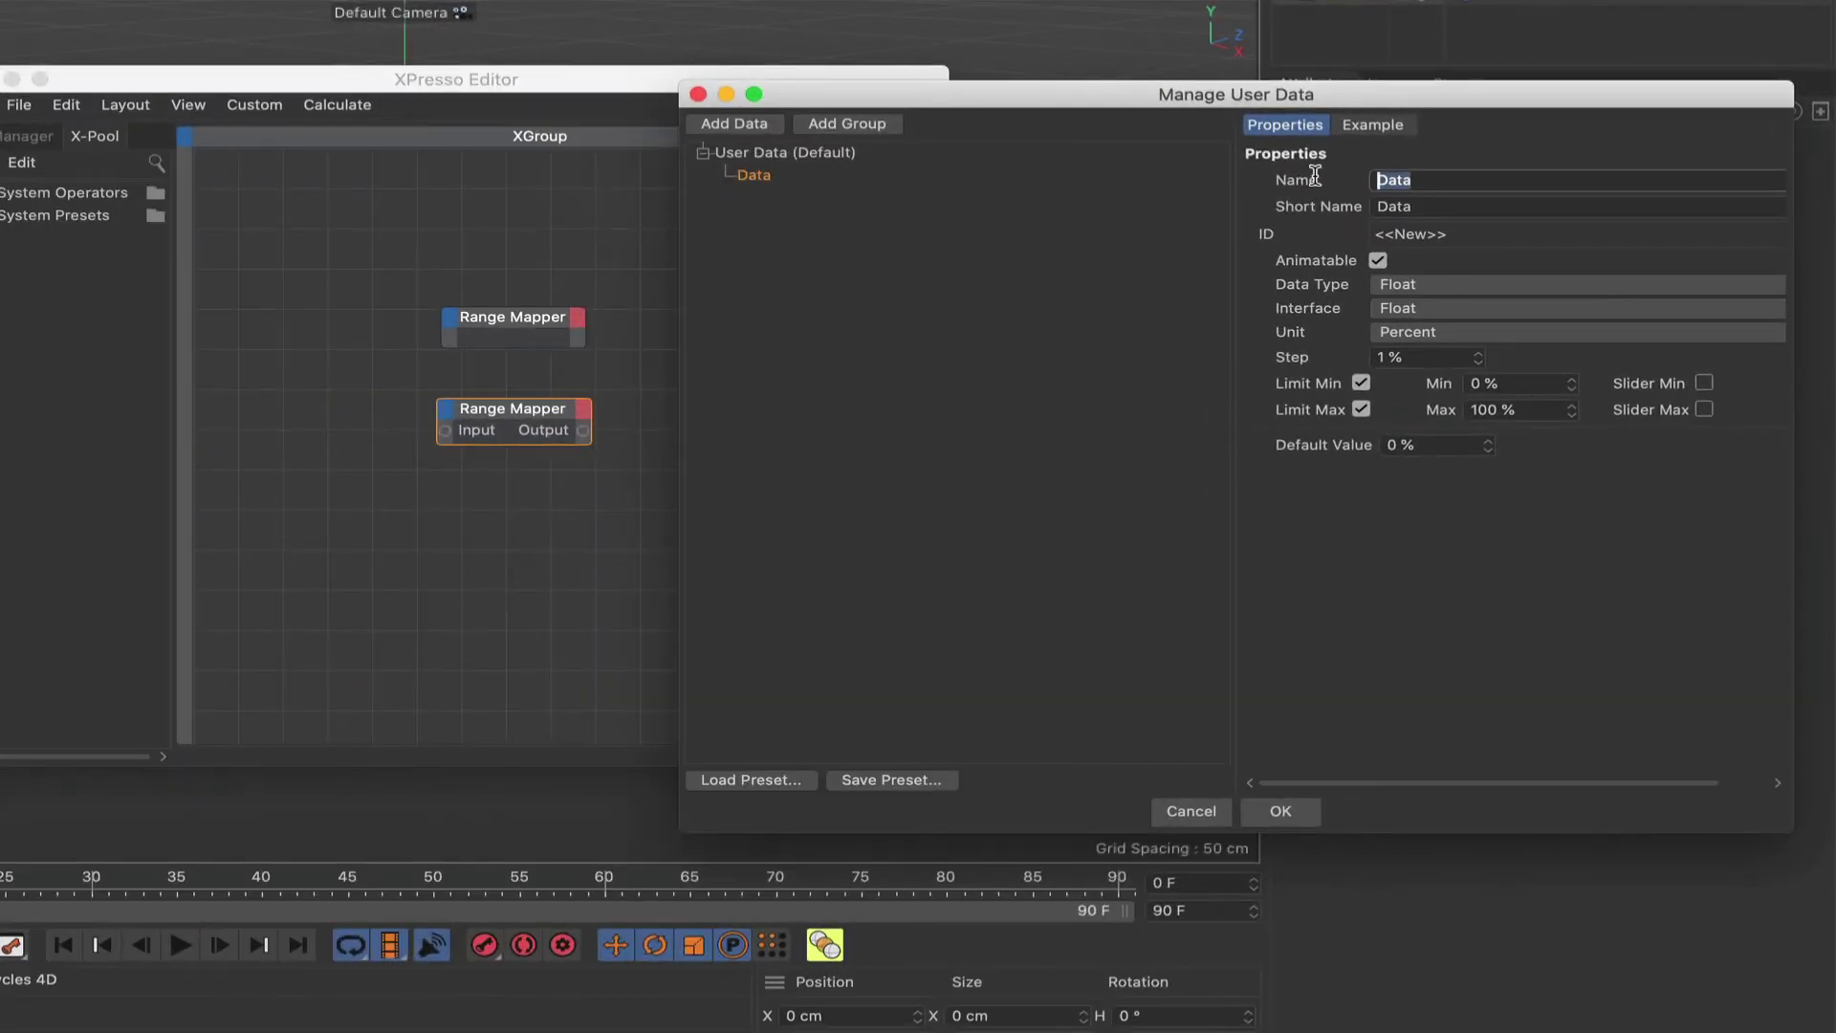
{"action": "type", "text": "Point 2 X"}
Give Point 2 X a Float Slider interface with the unit set to Real.
{"action": "left_click", "coordinate": [1410, 308]}
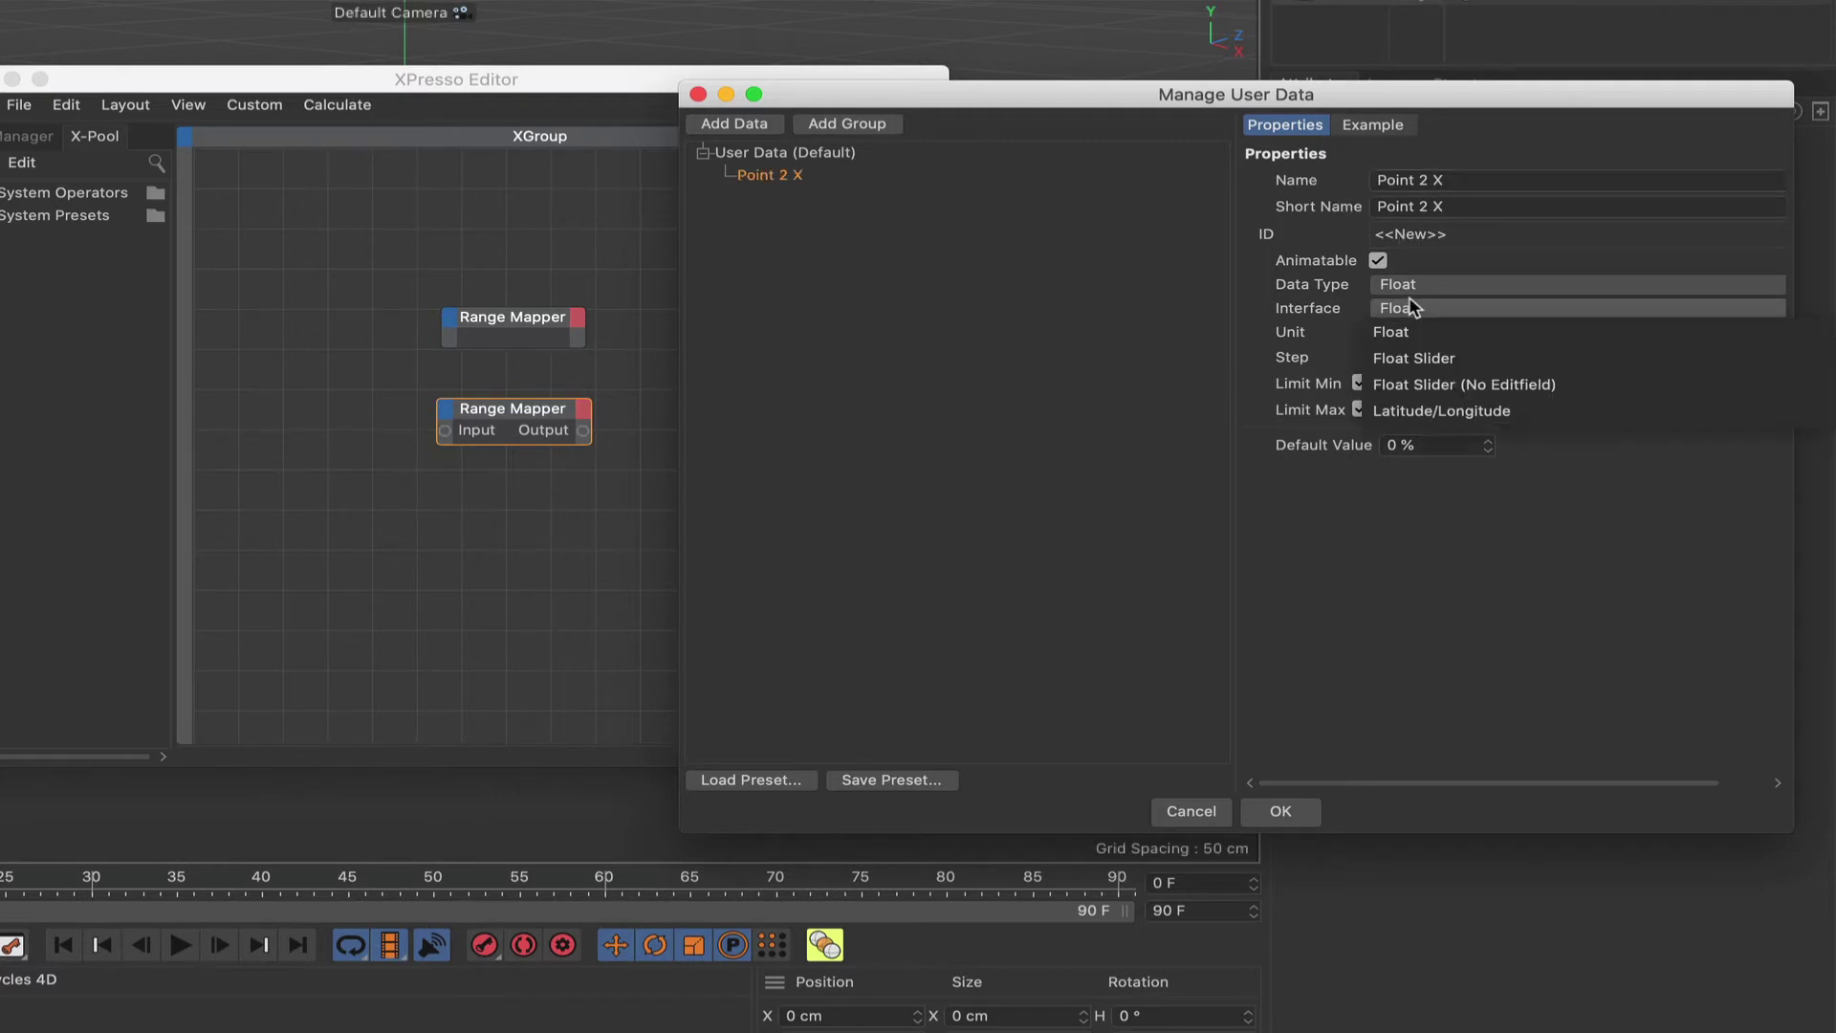
{"action": "left_click", "coordinate": [1425, 358]}
{"action": "left_click", "coordinate": [1413, 333]}
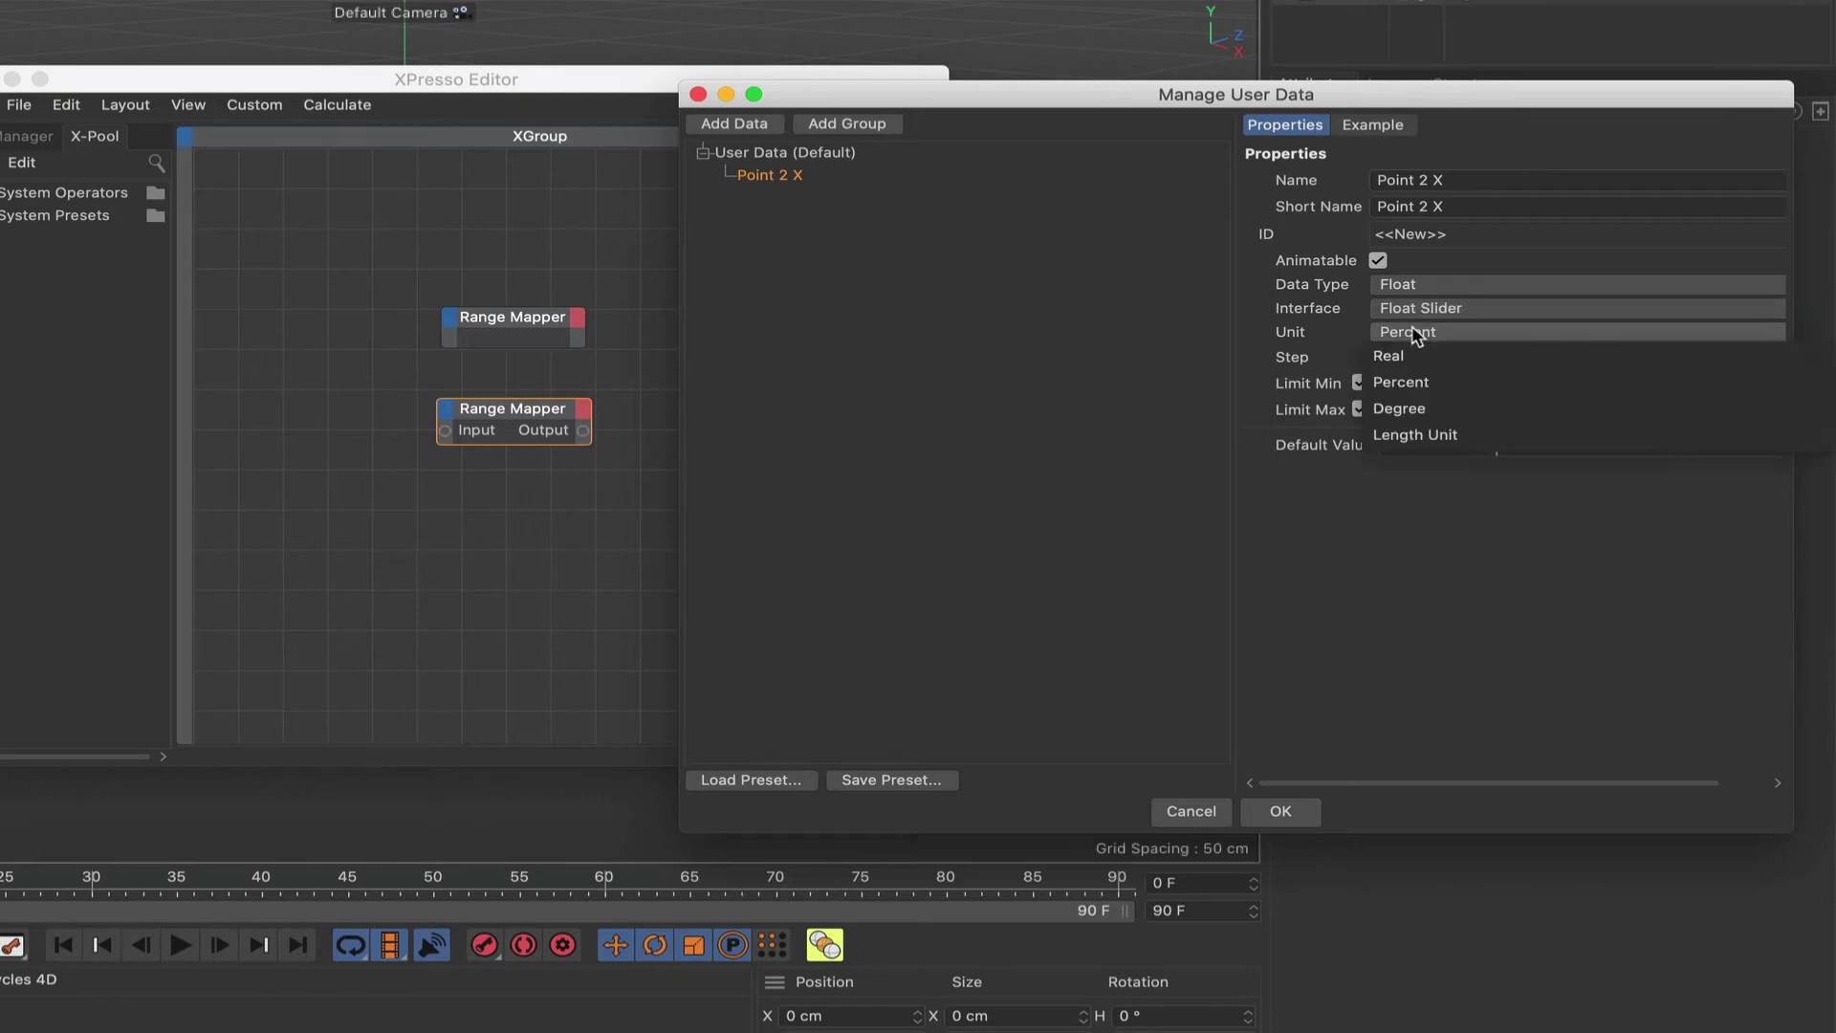
{"action": "left_click", "coordinate": [1414, 357]}
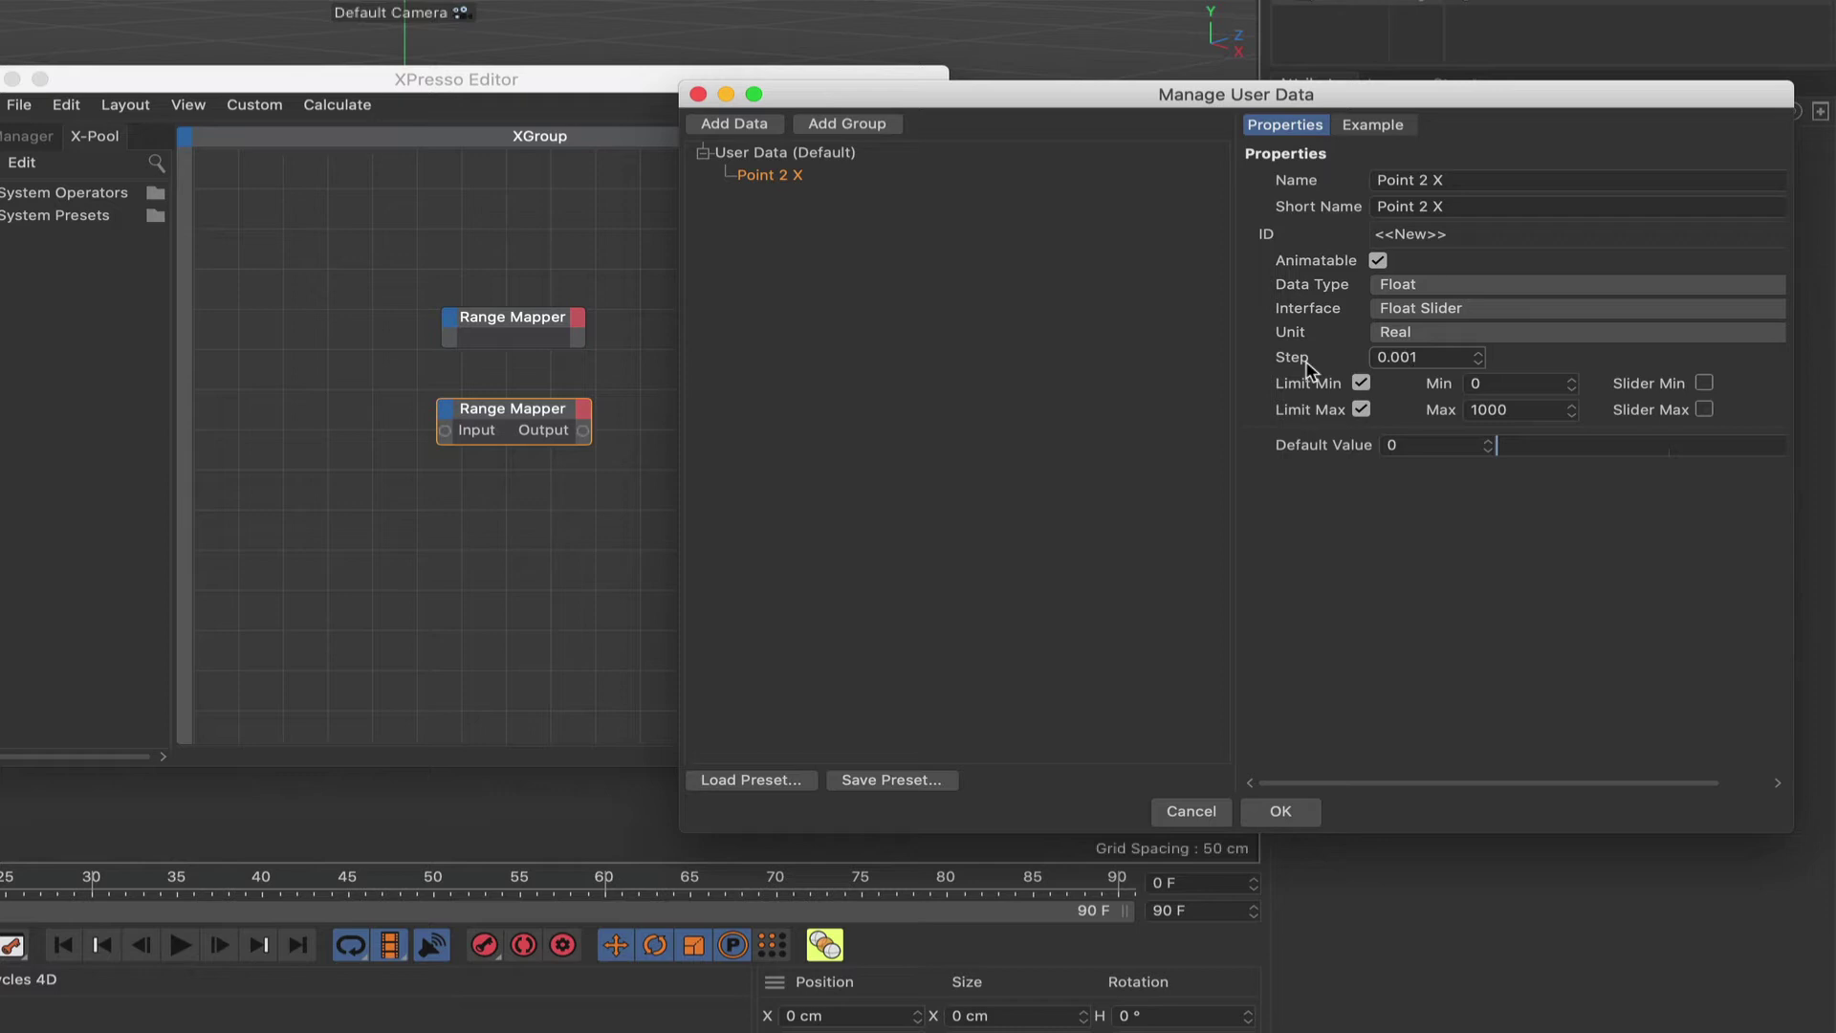
Limit Point 2 X to a minimum of 0.2 and a maximum of 0.4.
{"action": "key", "text": "super+a"}
{"action": "left_click", "coordinate": [1491, 383]}
{"action": "double_click", "coordinate": [1526, 409]}
{"action": "key", "text": "BackSpace"}
{"action": "type", "text": ".4"}
{"action": "key", "text": "Return"}
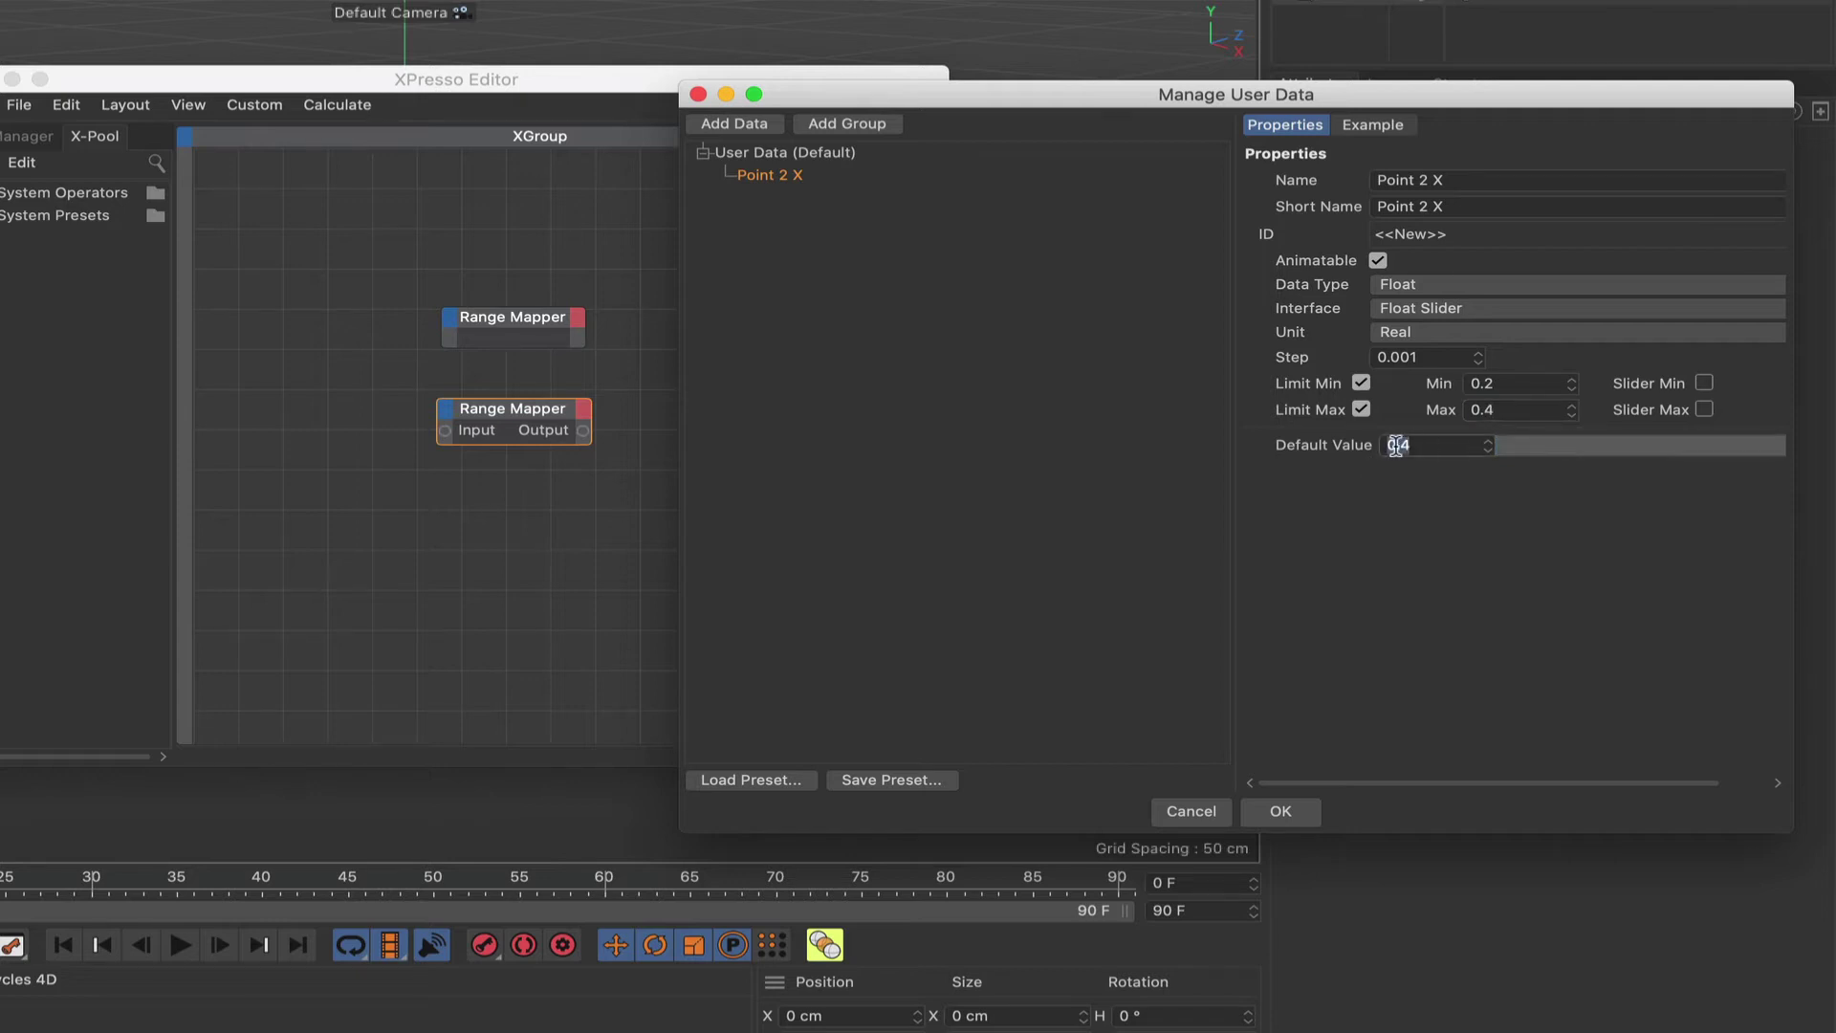
Set the default value of Point 2 X to 0.3 and enable its slider minimum and maximum.
{"action": "double_click", "coordinate": [1419, 446]}
{"action": "left_click", "coordinate": [1419, 446]}
{"action": "key", "text": "Return"}
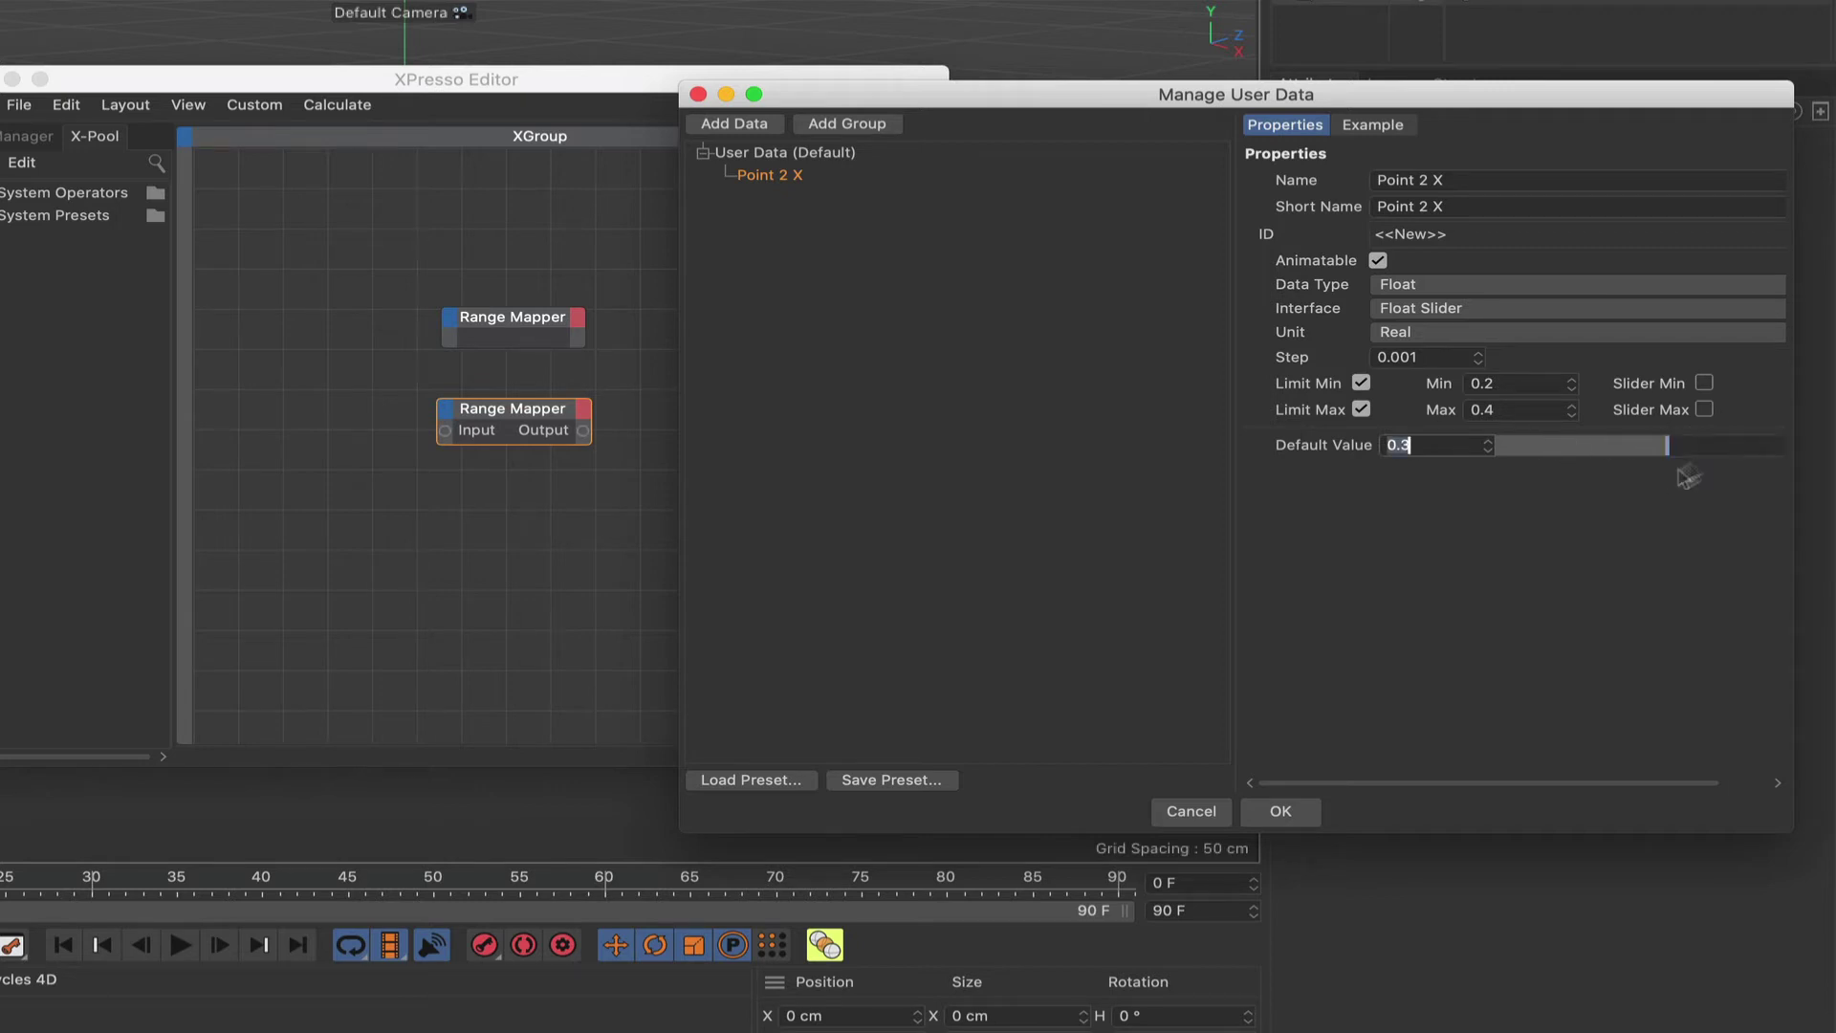
{"action": "left_click", "coordinate": [1704, 383]}
{"action": "left_click", "coordinate": [1704, 409]}
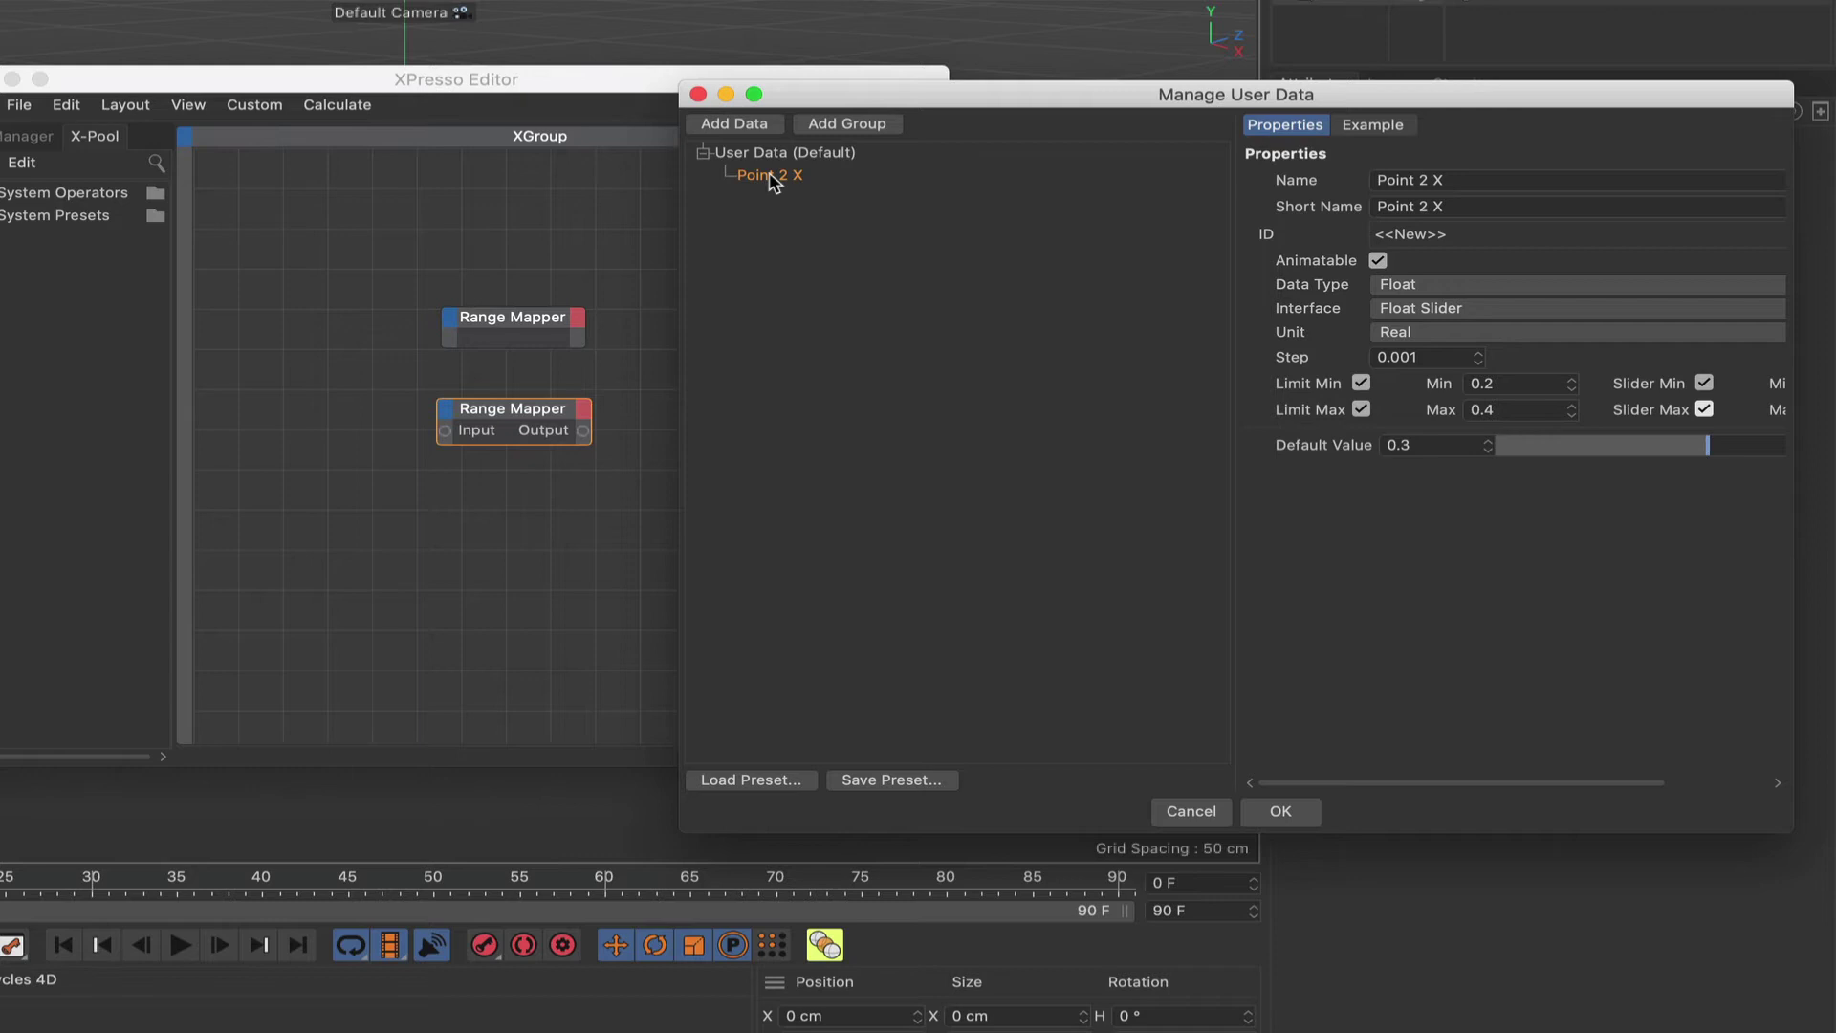
Duplicate the Point 2 X user data entry and rename the copy "Point 3 X".
{"action": "left_click_drag", "start_coordinate": [775, 184], "coordinate": [777, 189]}
{"action": "left_click", "coordinate": [1430, 180]}
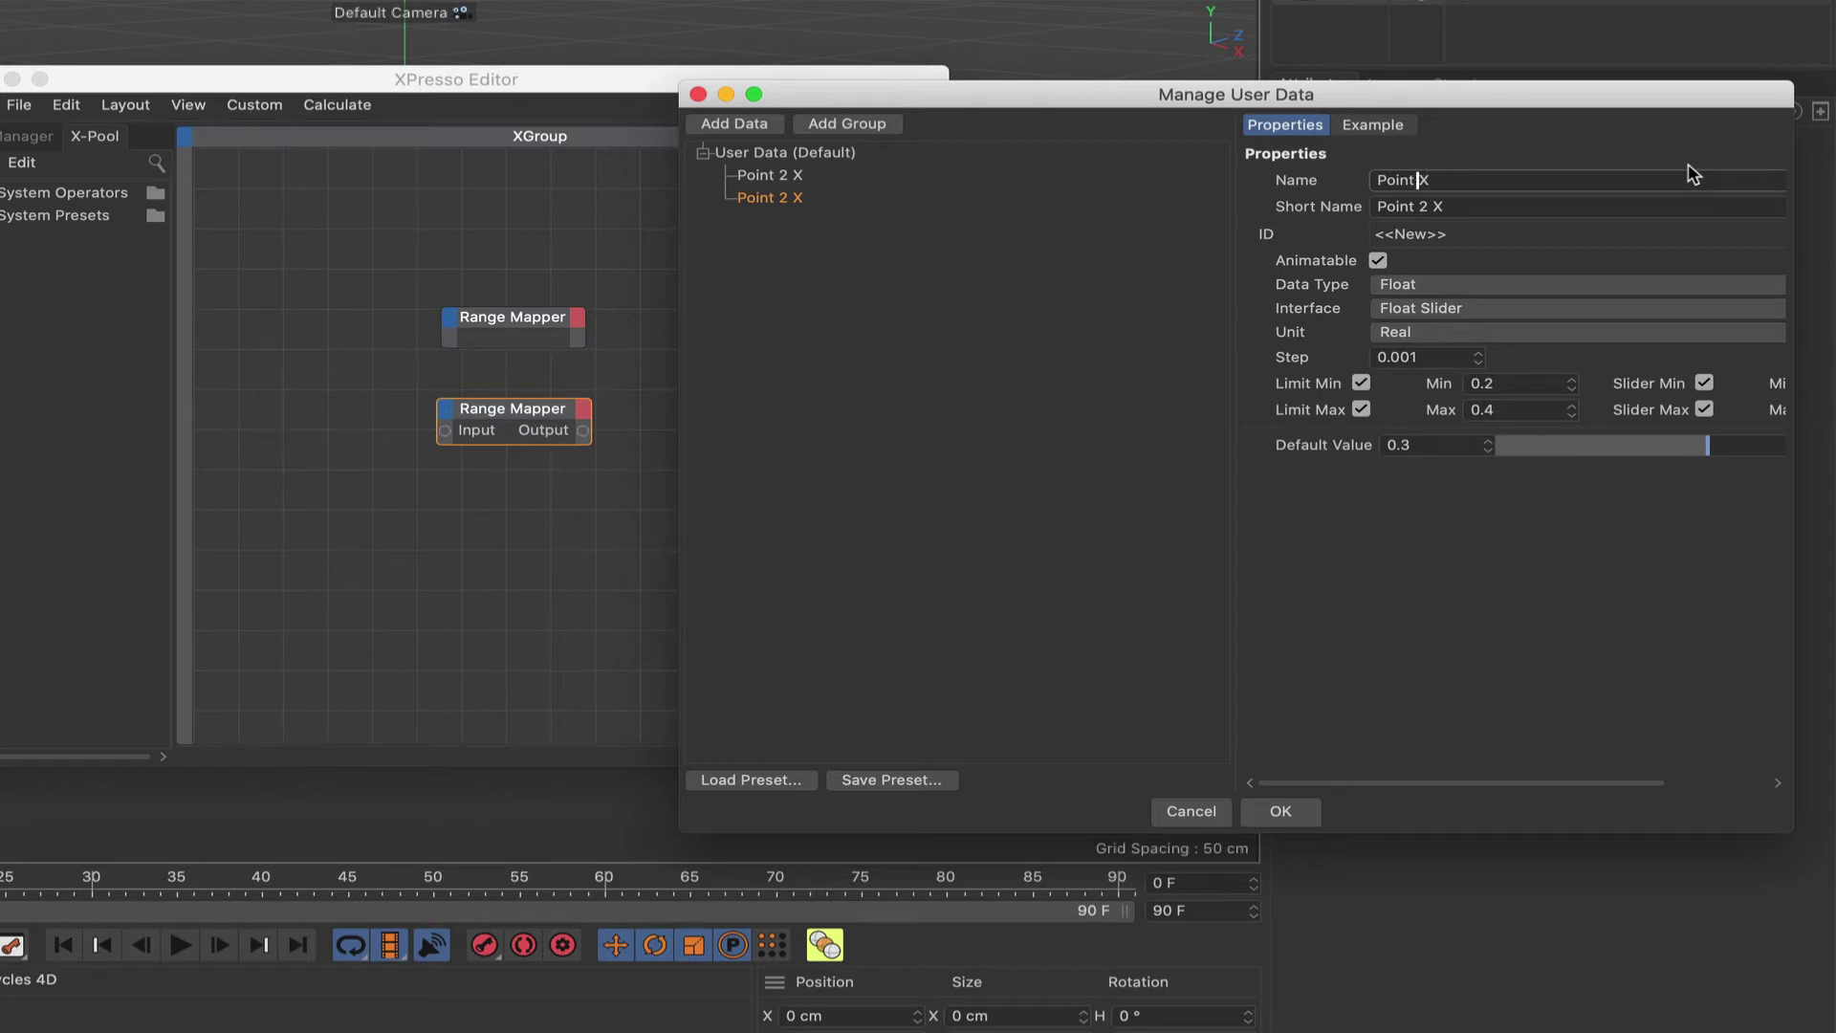
{"action": "type", "text": "3"}
{"action": "key", "text": "Return"}
Limit Point 3 X to a range of 0.6 to 0.8 and set its default value to 0.7.
{"action": "scroll", "coordinate": [1516, 403], "scroll_direction": "right", "scroll_amount": 3}
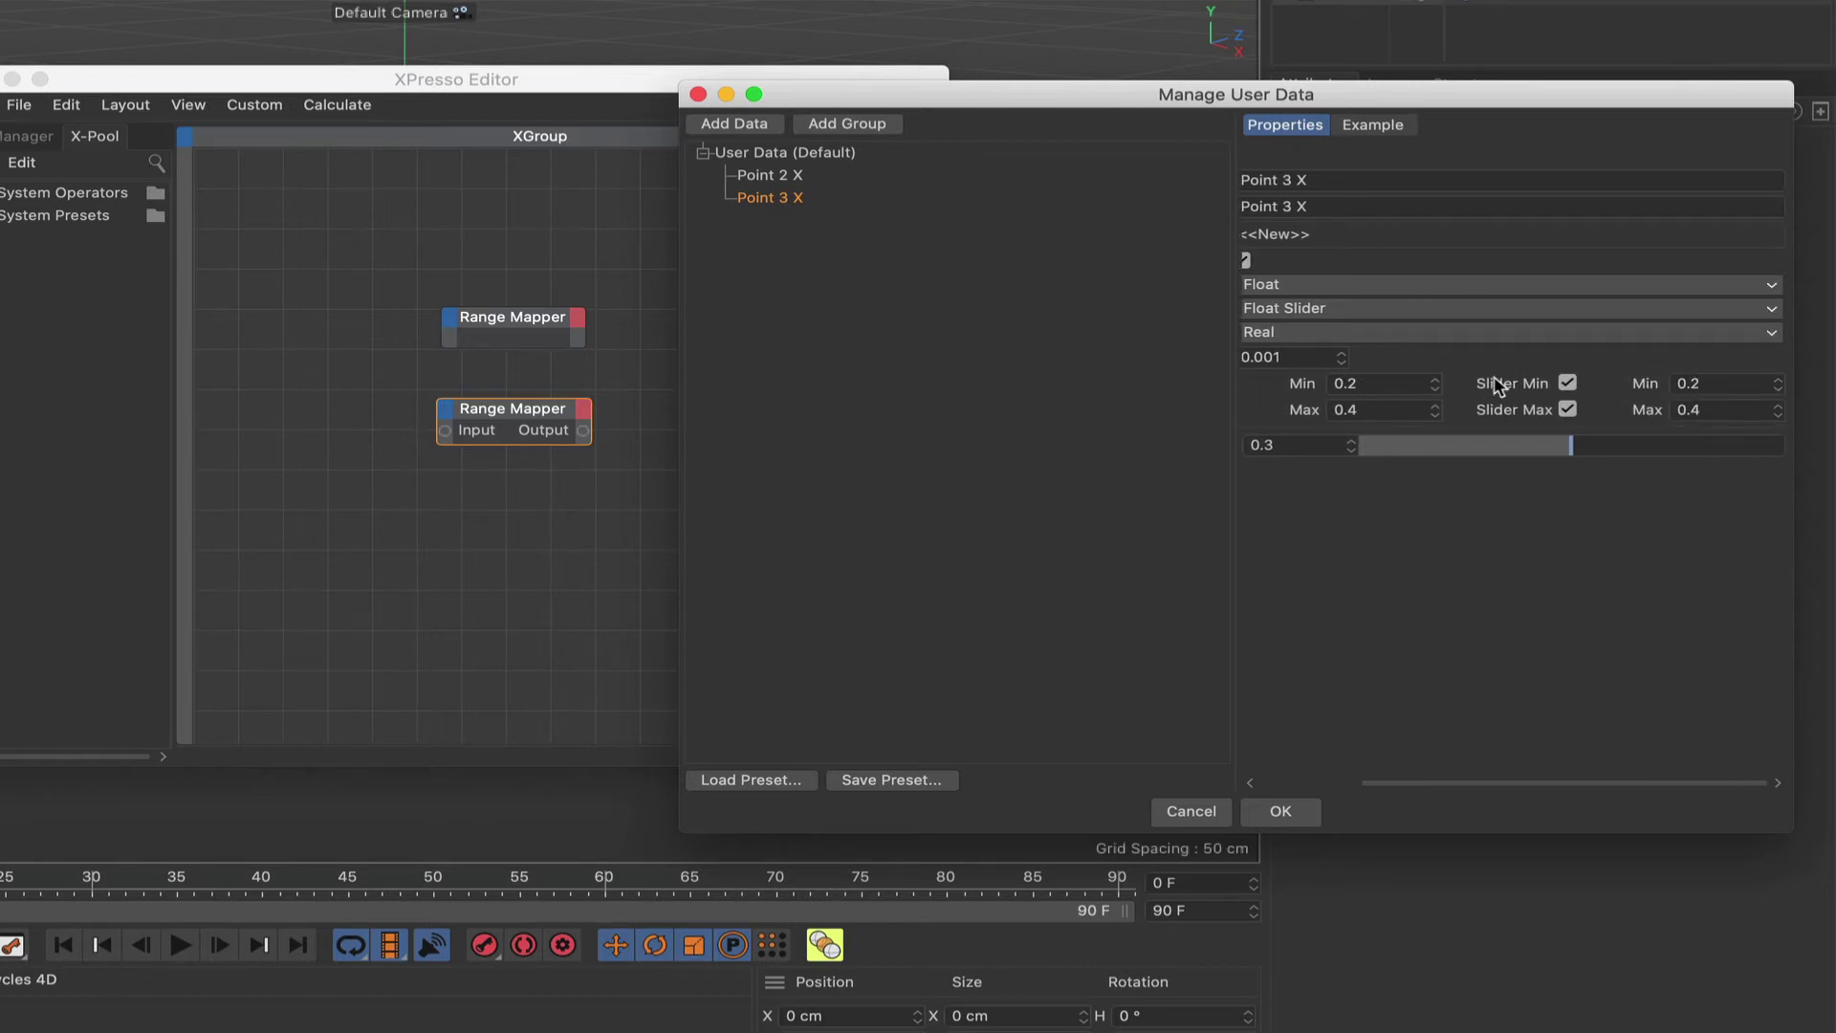
{"action": "left_click", "coordinate": [1378, 409]}
{"action": "type", "text": ".8"}
{"action": "key", "text": "Return"}
{"action": "left_click", "coordinate": [1299, 447]}
{"action": "type", "text": ".7"}
Set the slider minimum of Point 3 X to 0.6 and its slider maximum to 0.8.
{"action": "left_click", "coordinate": [1725, 384]}
{"action": "type", "text": ".6"}
{"action": "key", "text": "Return"}
{"action": "left_click", "coordinate": [1725, 409]}
{"action": "type", "text": ".8"}
{"action": "key", "text": "Return"}
{"action": "scroll", "coordinate": [1644, 606], "scroll_direction": "left", "scroll_amount": 5}
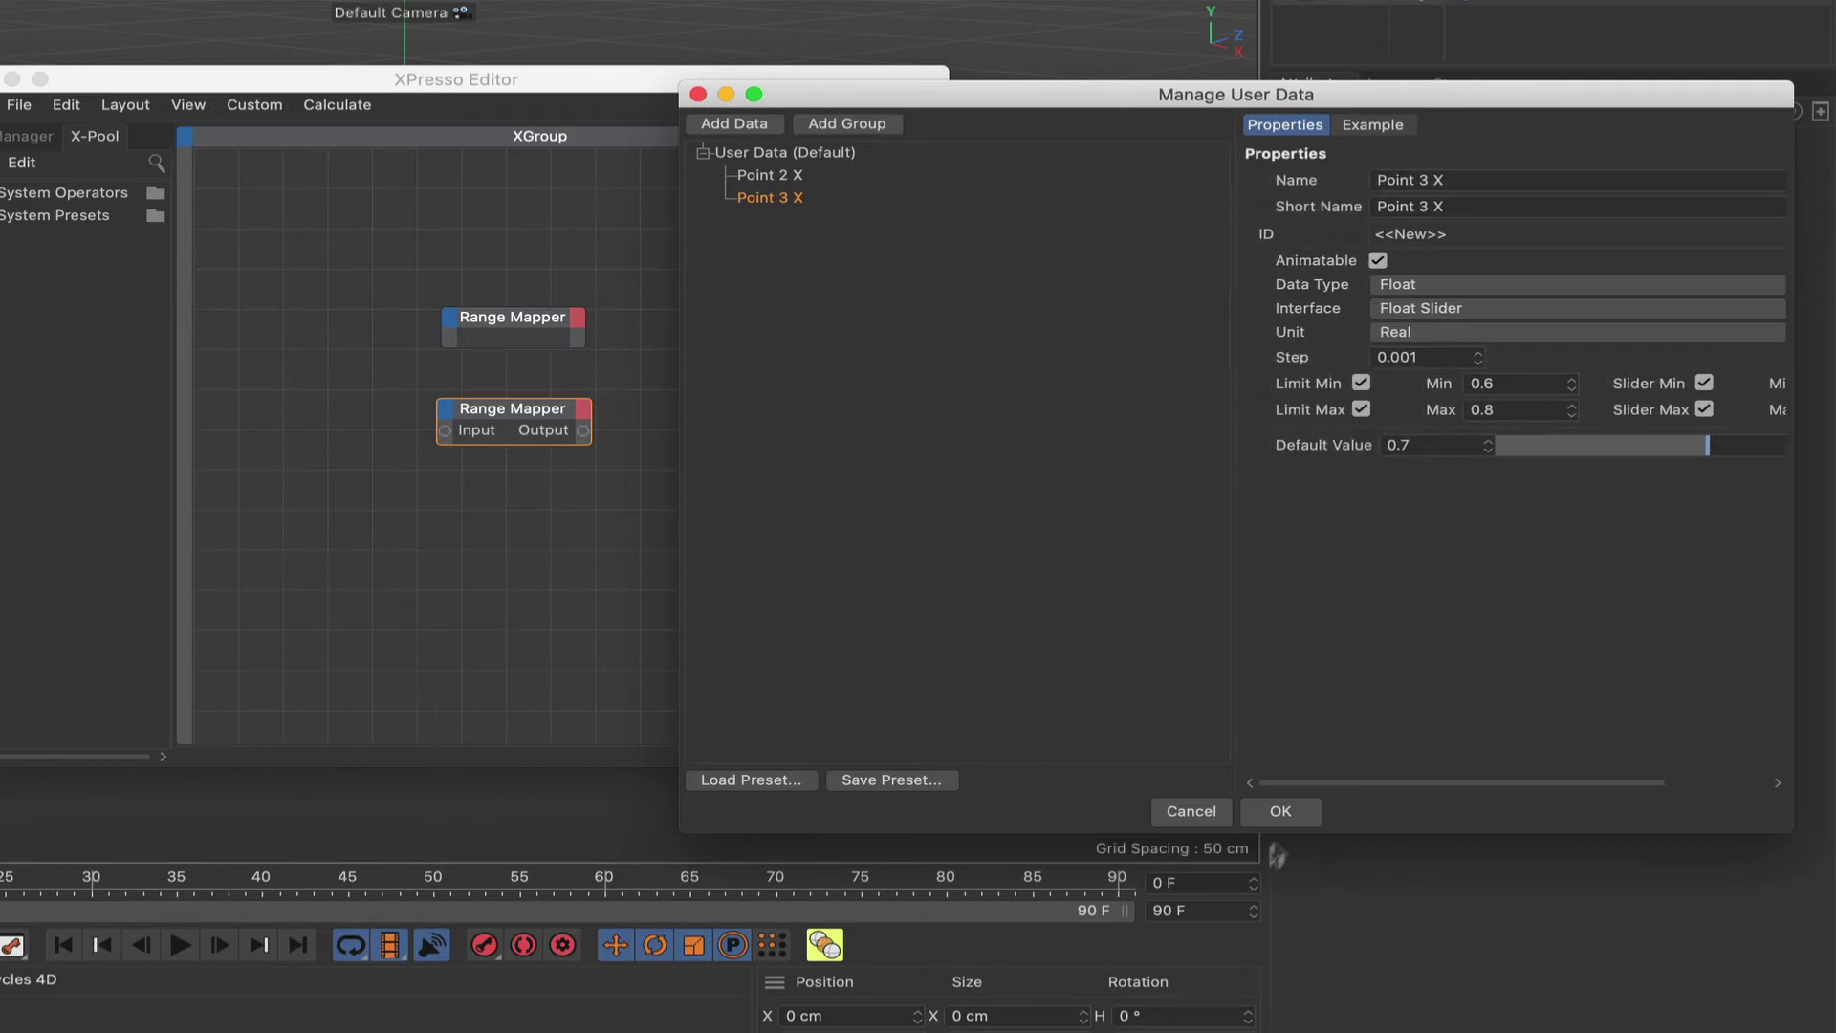
Duplicate the Point 2 X entry again and rename the copy "Point 2 Y".
{"action": "left_click", "coordinate": [768, 177]}
{"action": "left_click_drag", "start_coordinate": [765, 181], "coordinate": [765, 188], "text": "ctrl"}
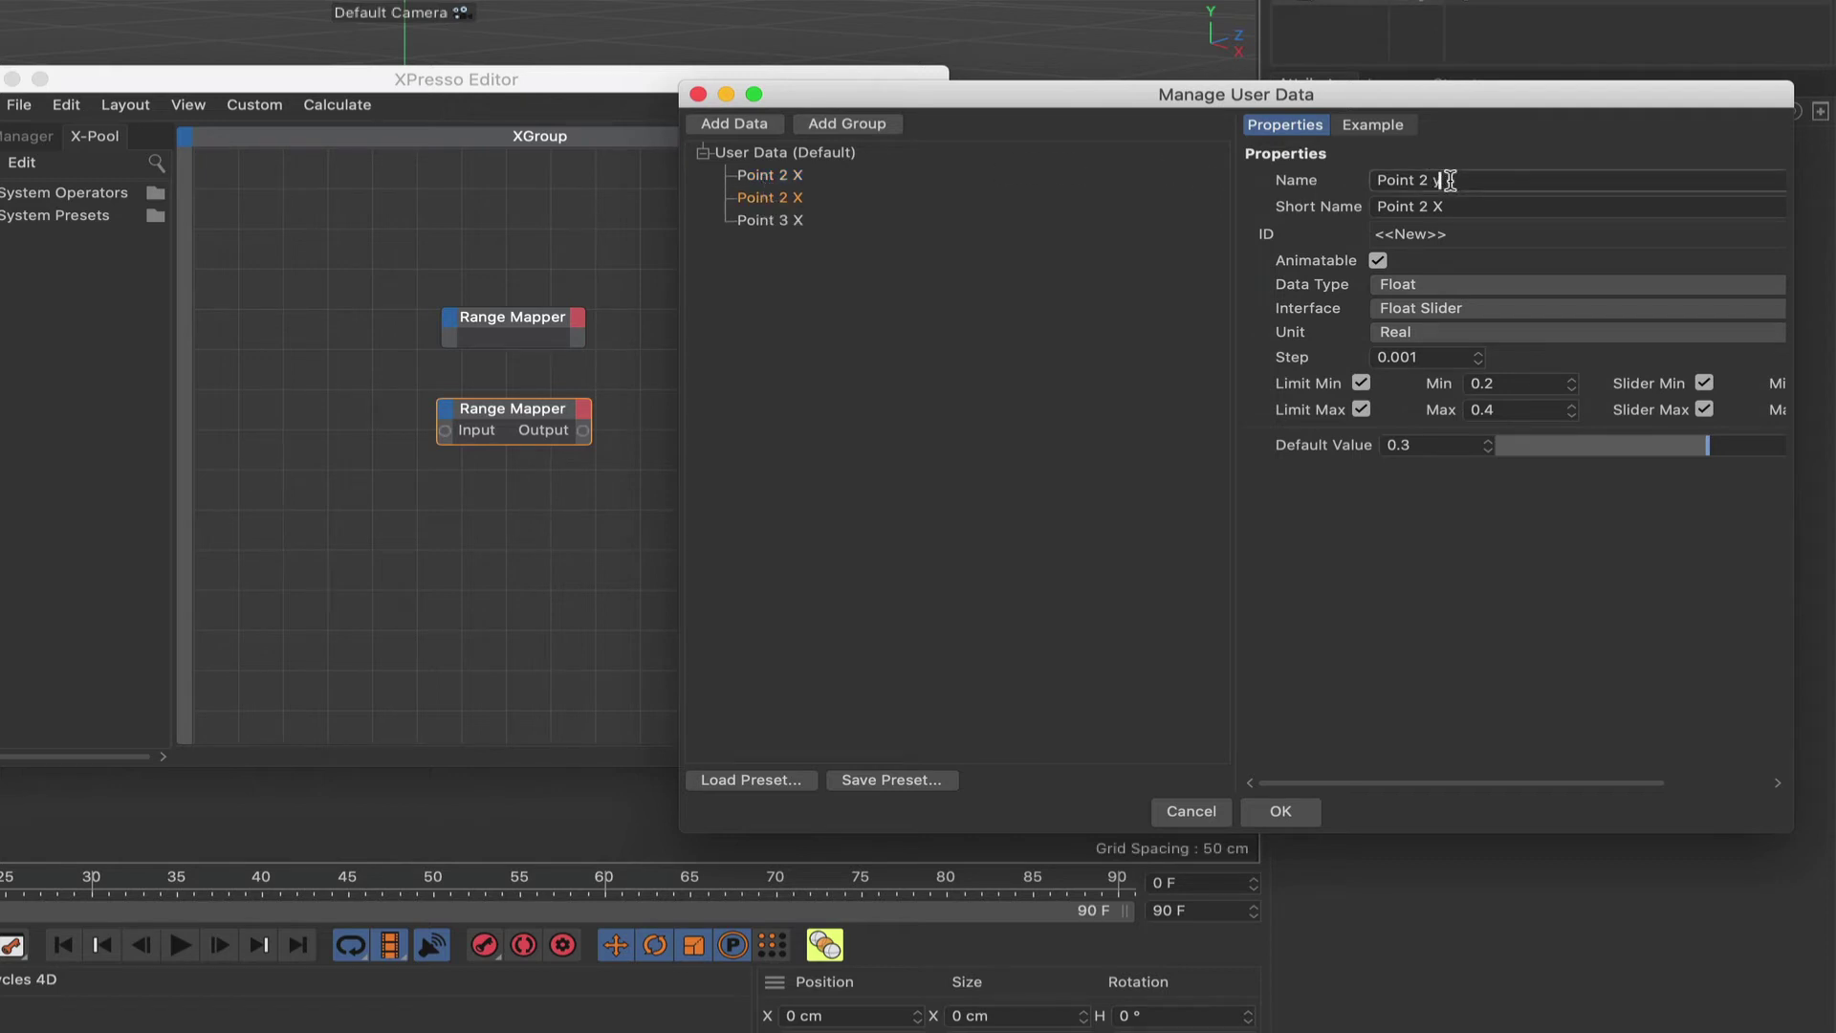
{"action": "key", "text": "Return"}
{"action": "key", "text": "Return"}
Limit Point 2 Y to a range of 0 to 1 and set its default value to 0.5.
{"action": "left_click_drag", "start_coordinate": [1517, 393], "coordinate": [1403, 385]}
{"action": "type", "text": "0"}
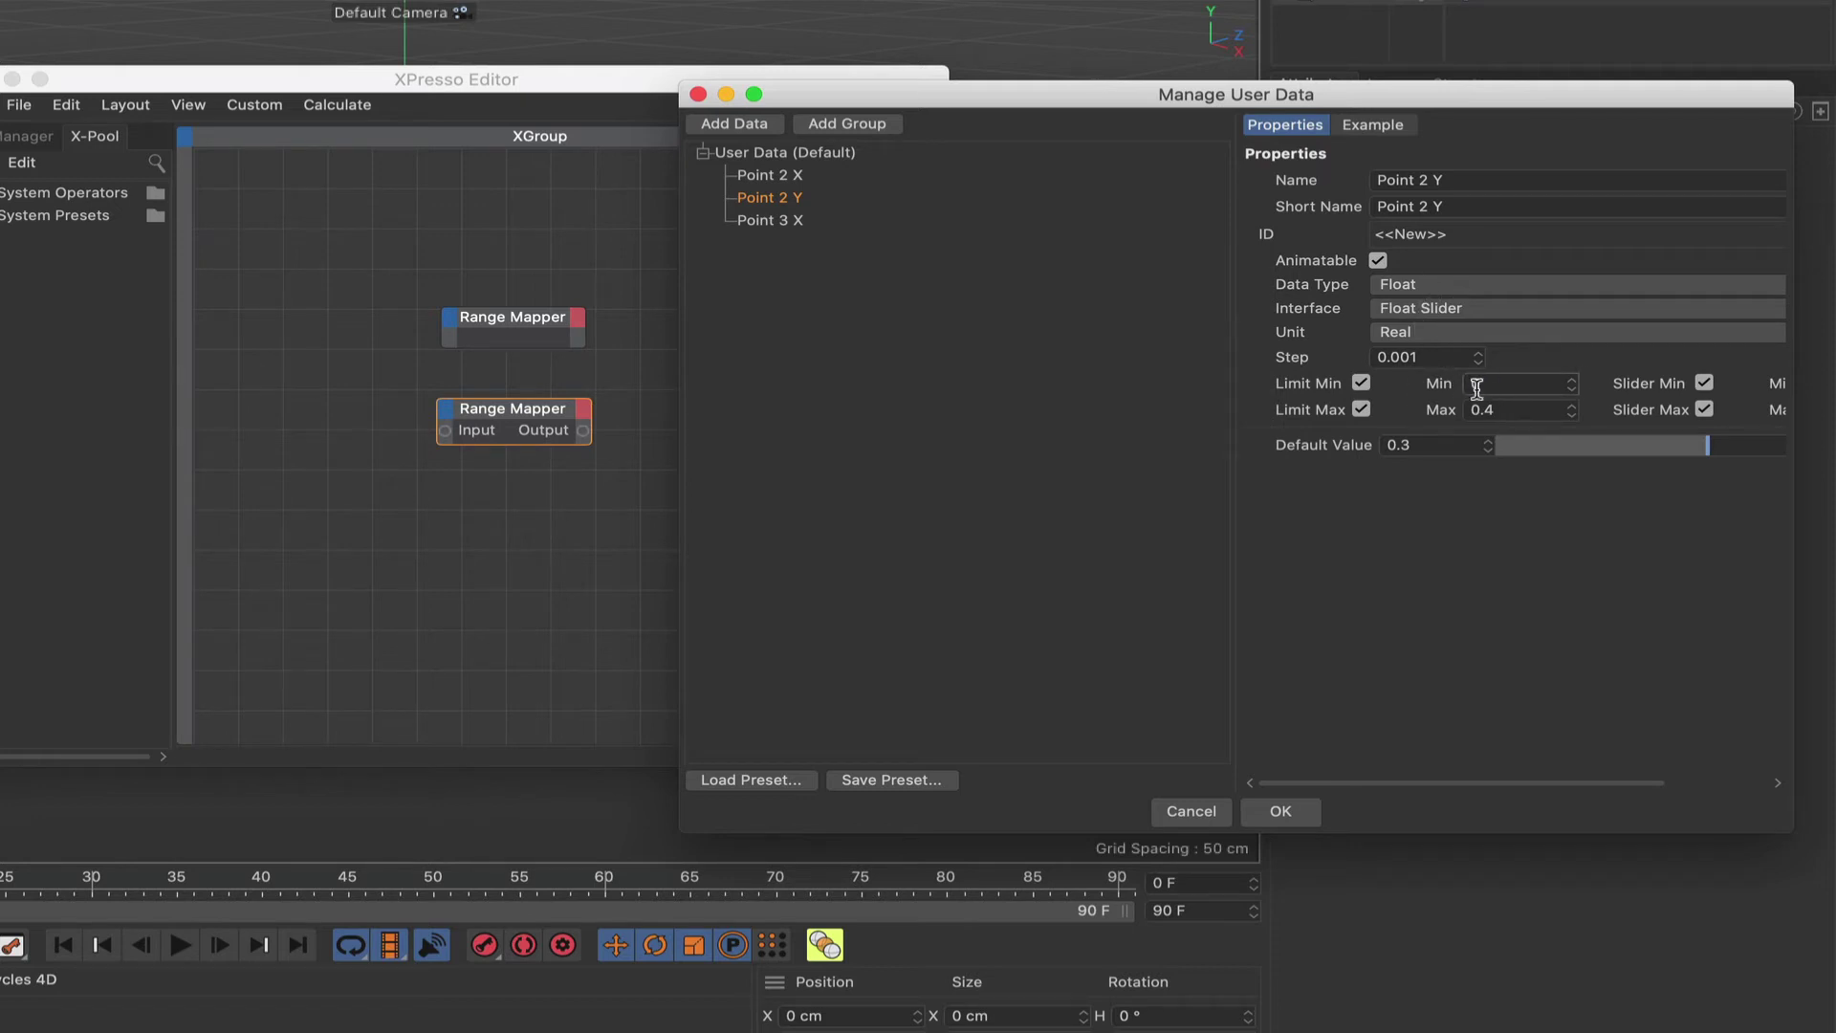
{"action": "left_click_drag", "start_coordinate": [1517, 409], "coordinate": [1406, 419]}
{"action": "type", "text": "5"}
Set the slider minimum of Point 2 Y to 0 and its slider maximum to 1.
{"action": "scroll", "coordinate": [1626, 449], "scroll_direction": "right", "scroll_amount": 3}
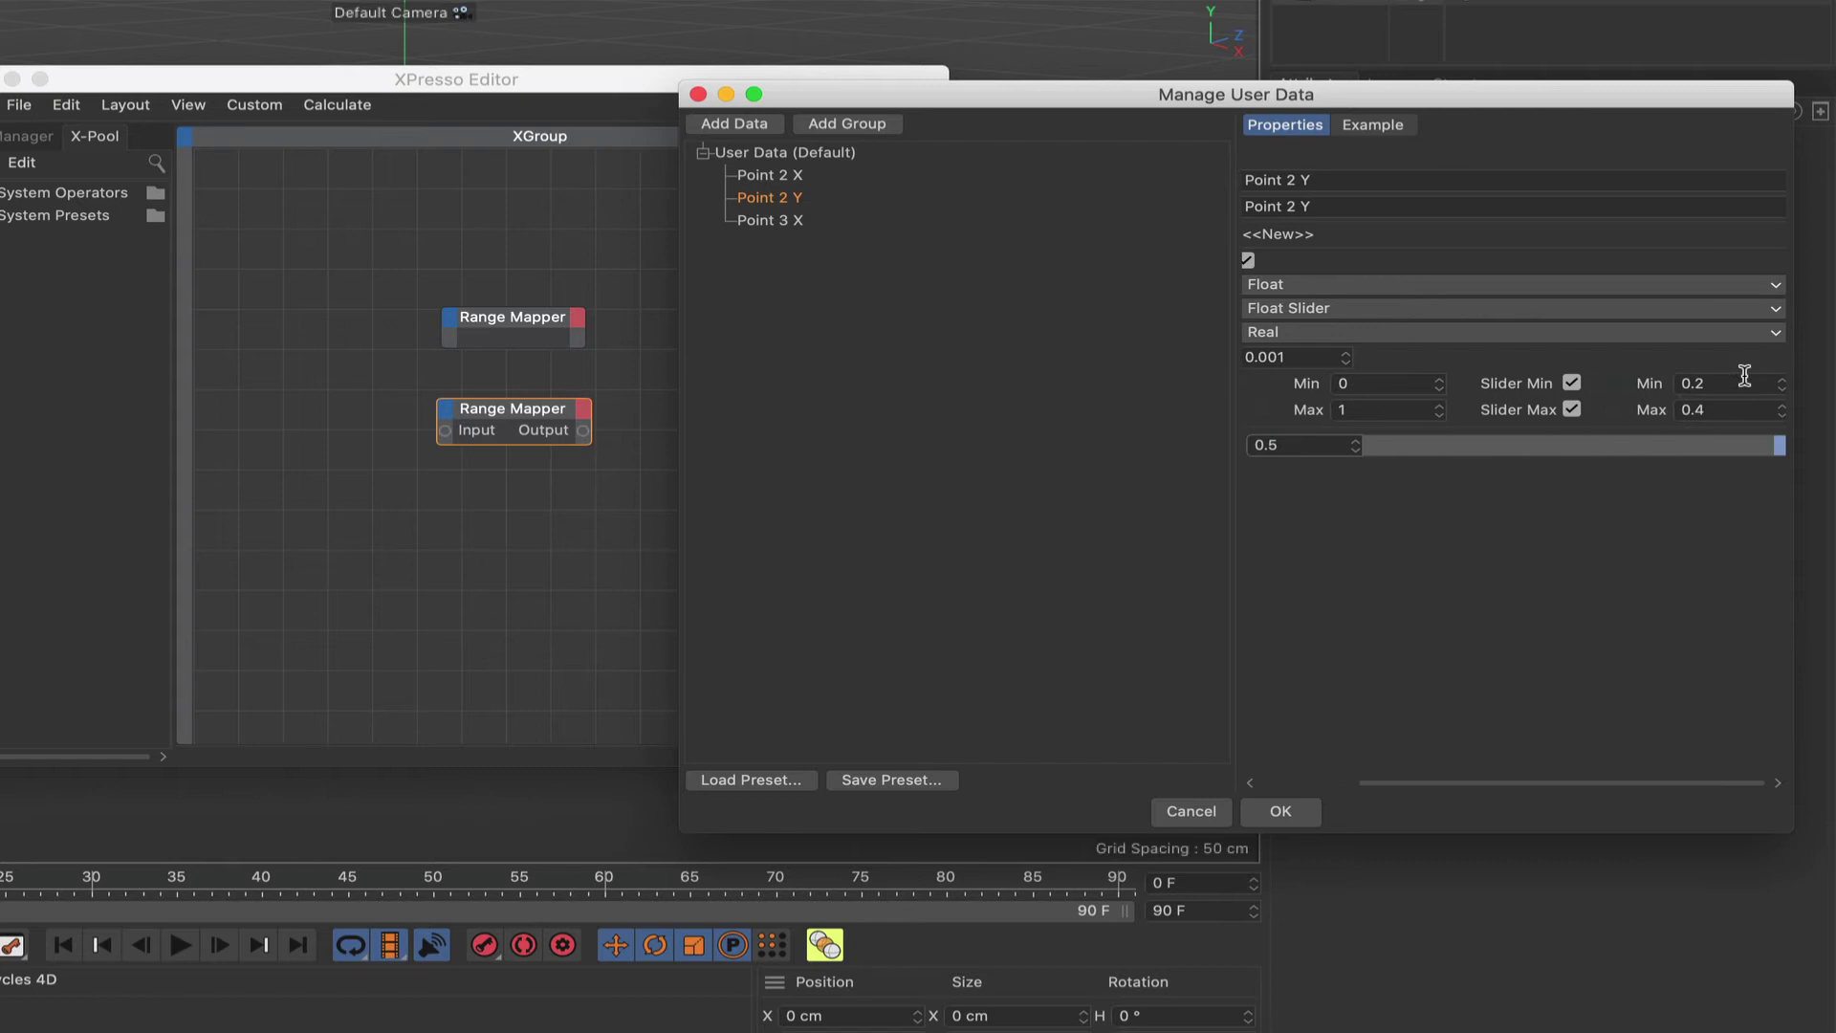
{"action": "left_click", "coordinate": [1693, 383]}
{"action": "type", "text": "0"}
{"action": "key", "text": "Tab"}
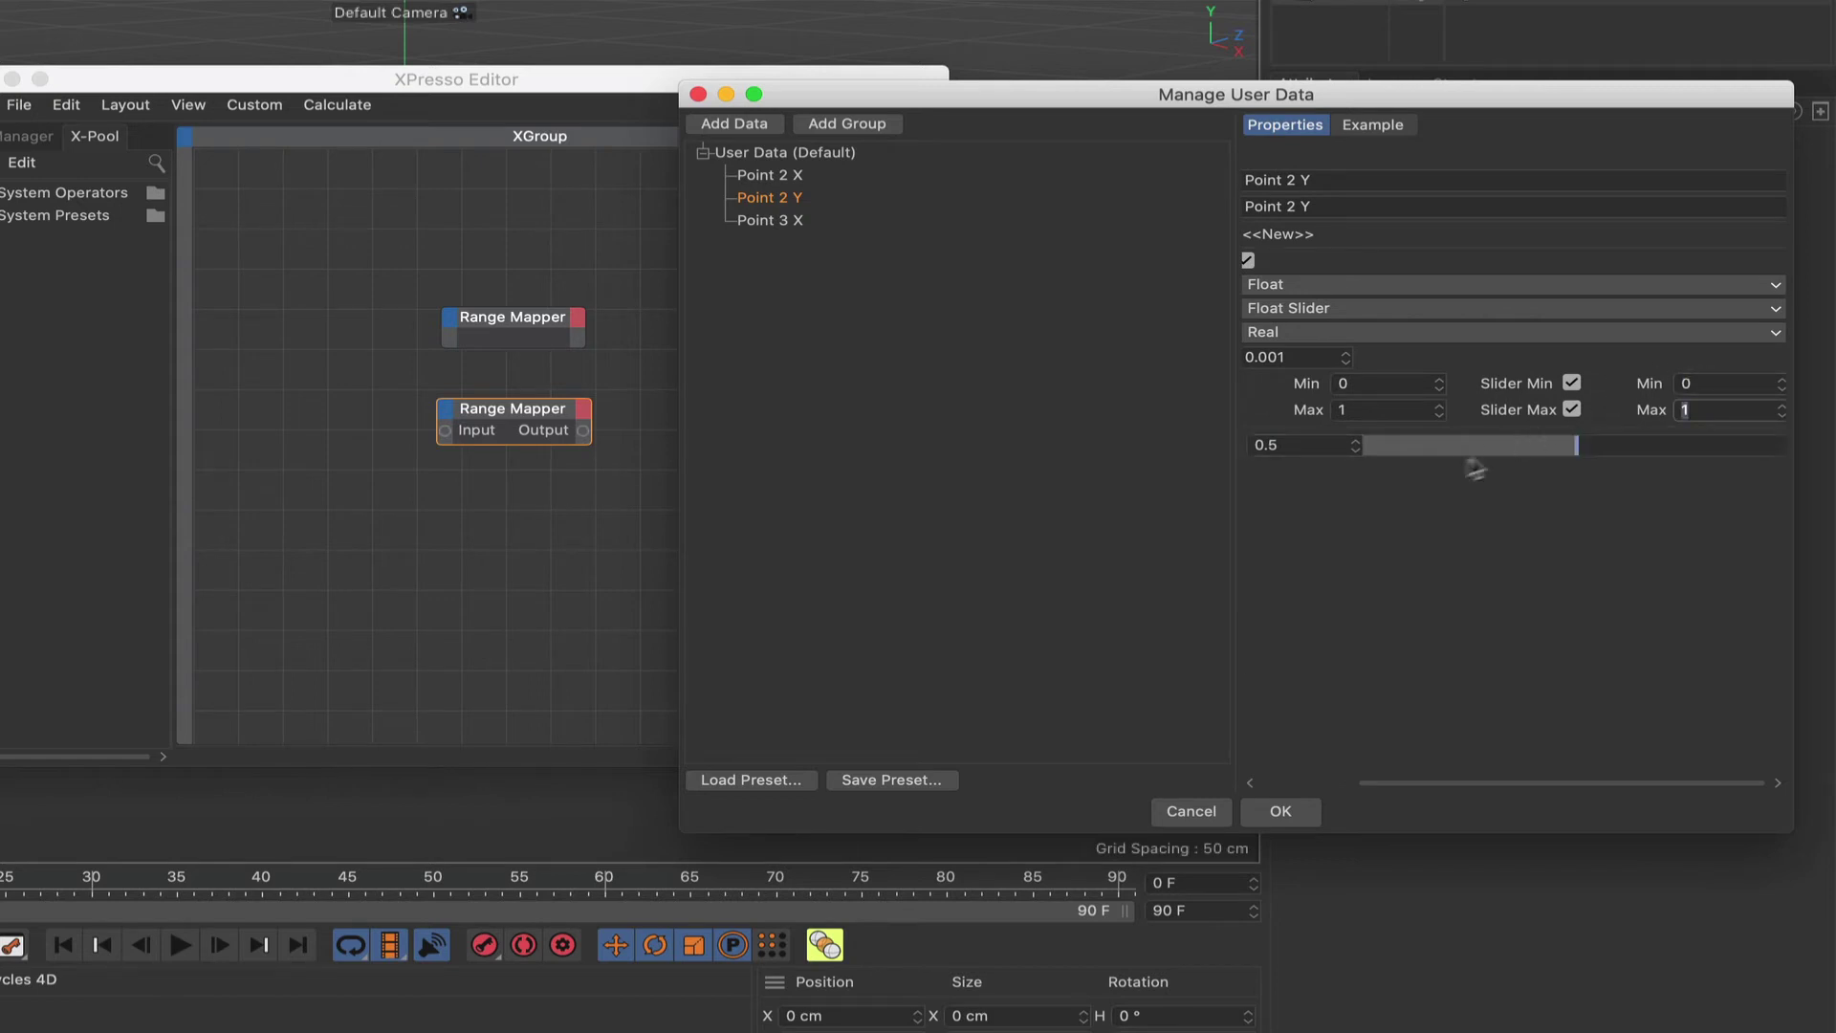
{"action": "scroll", "coordinate": [1497, 607], "scroll_direction": "left", "scroll_amount": 3}
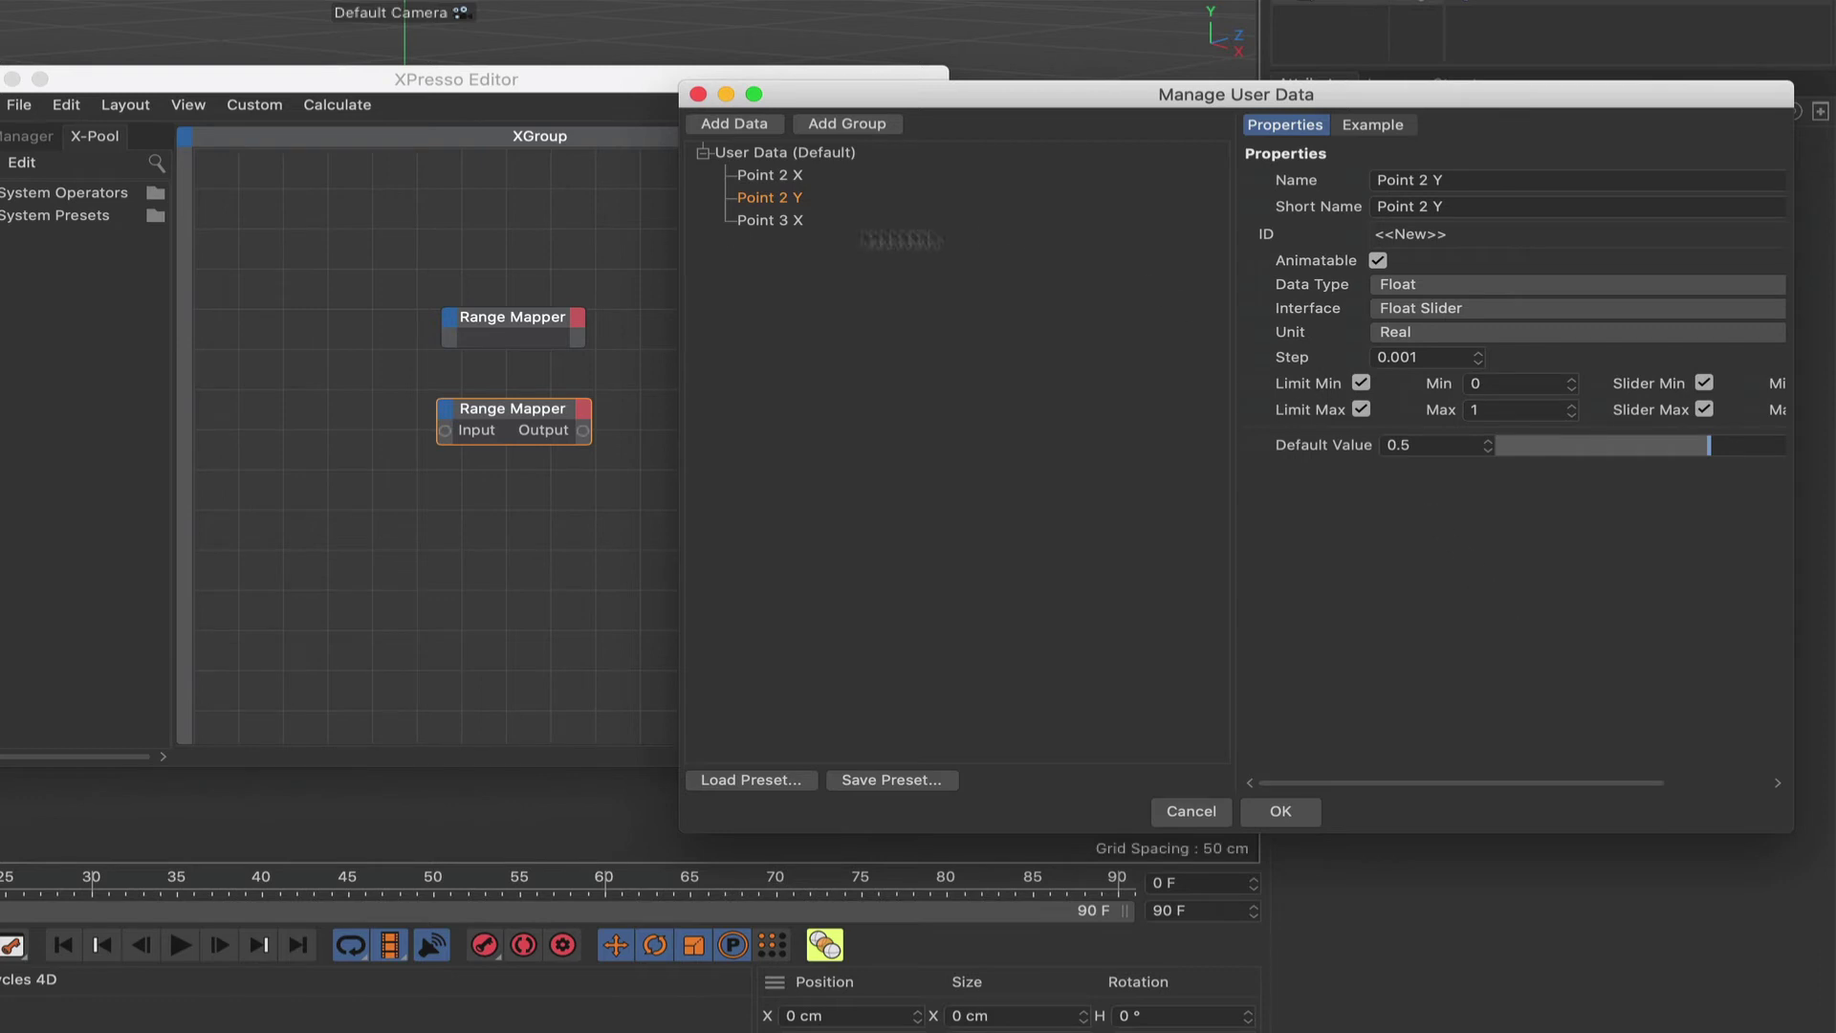
Duplicate the Point 2 Y entry as "Point 3 Y", and move the four point sliders to 0.29, 0.597, 0.695 and 0.462.
{"action": "left_click_drag", "start_coordinate": [758, 202], "coordinate": [771, 222]}
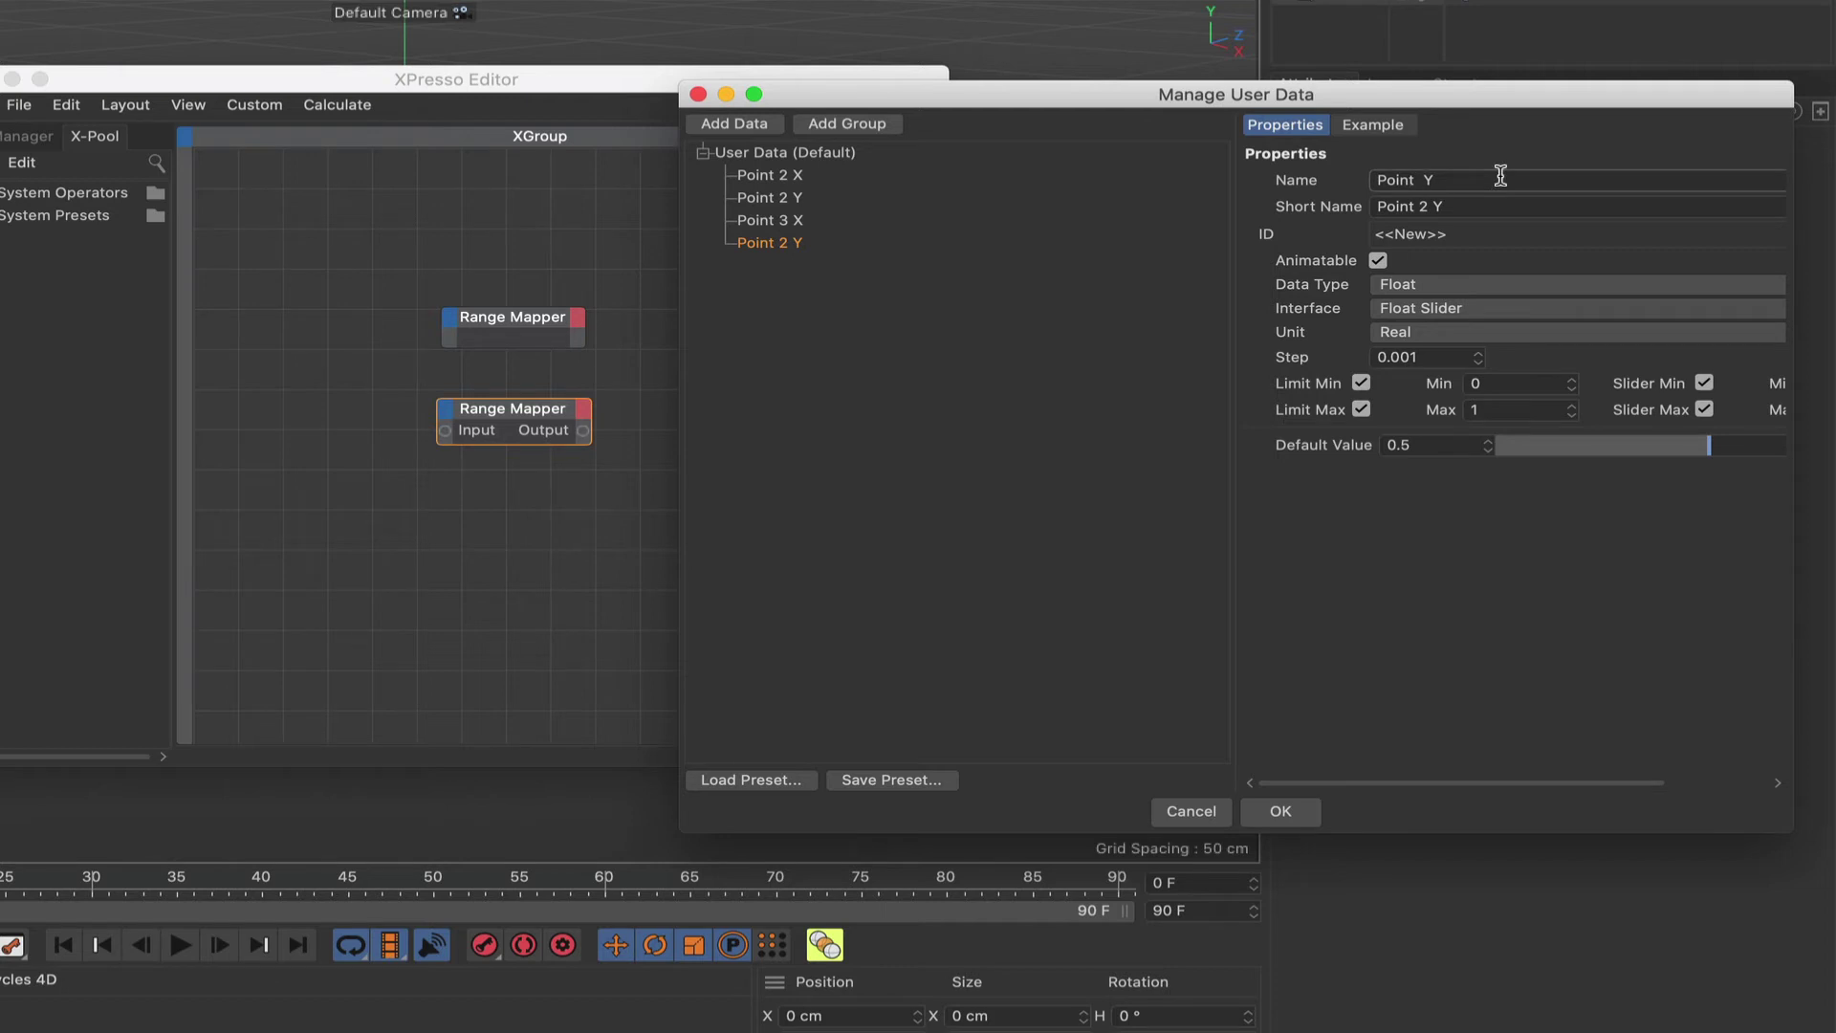
{"action": "key", "text": "Return"}
{"action": "left_click", "coordinate": [1280, 812]}
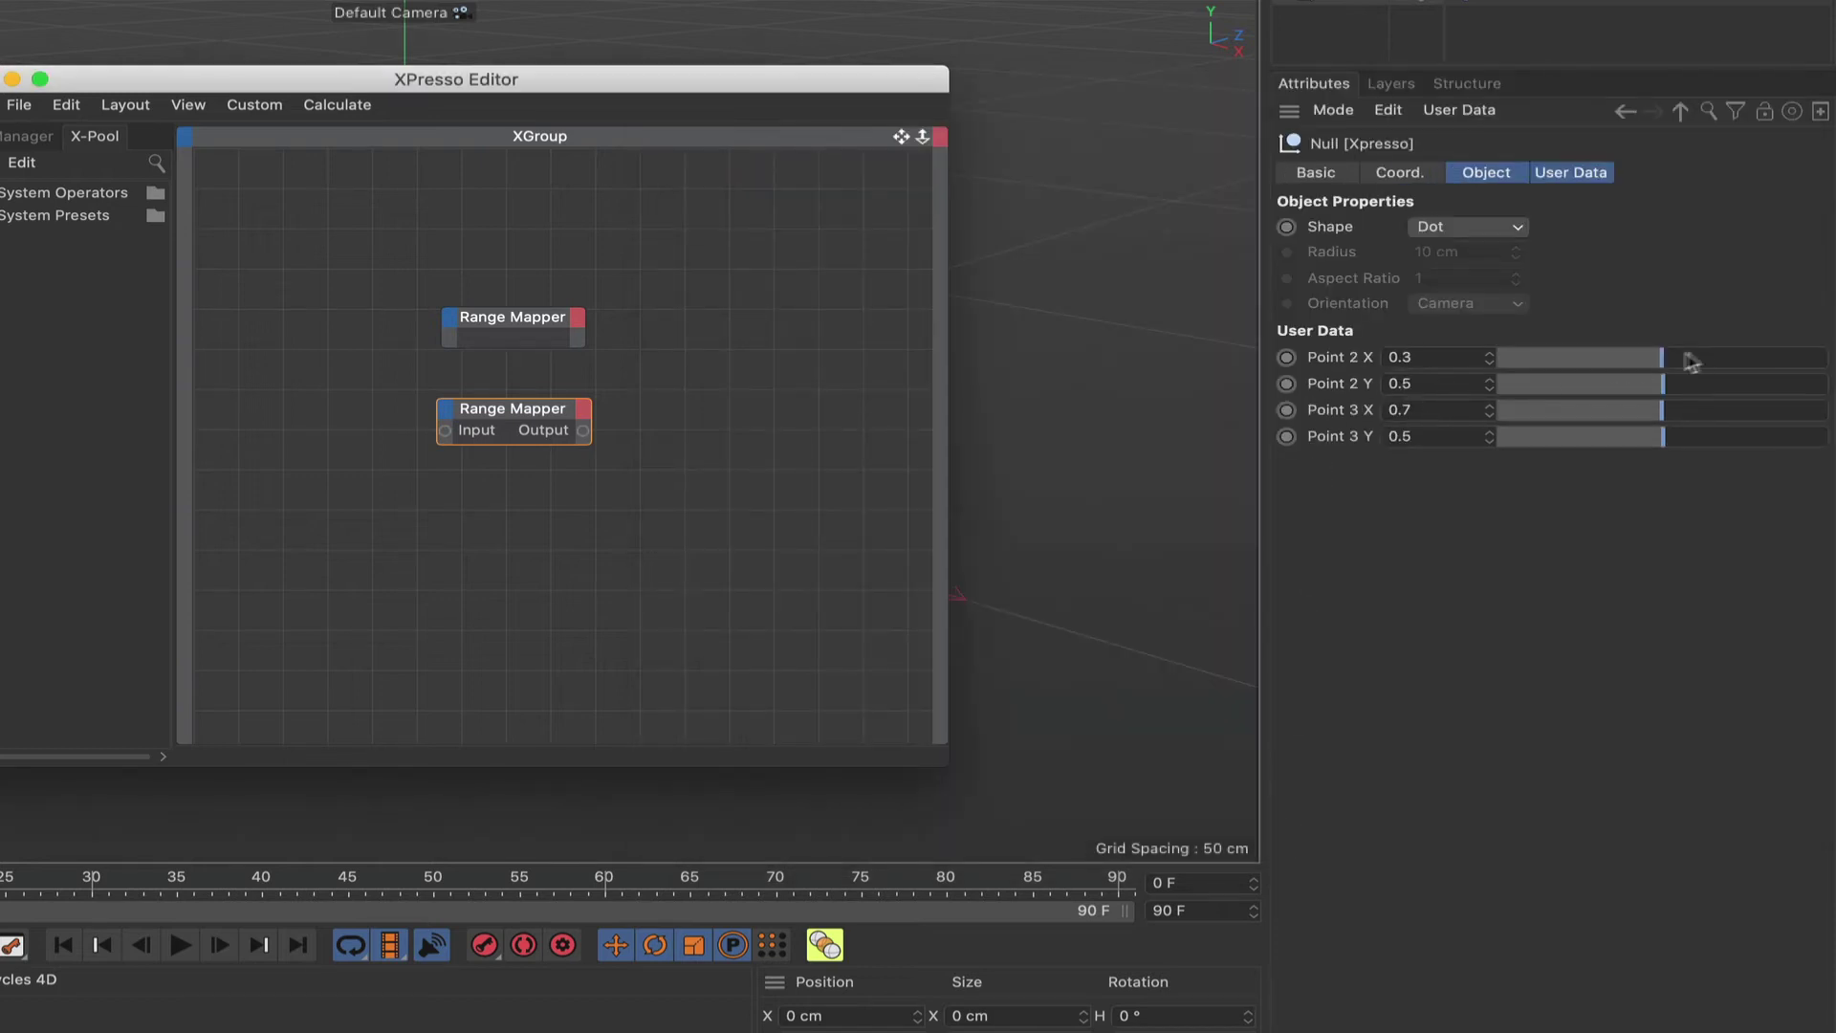
{"action": "left_click_drag", "start_coordinate": [1722, 361], "coordinate": [1648, 436]}
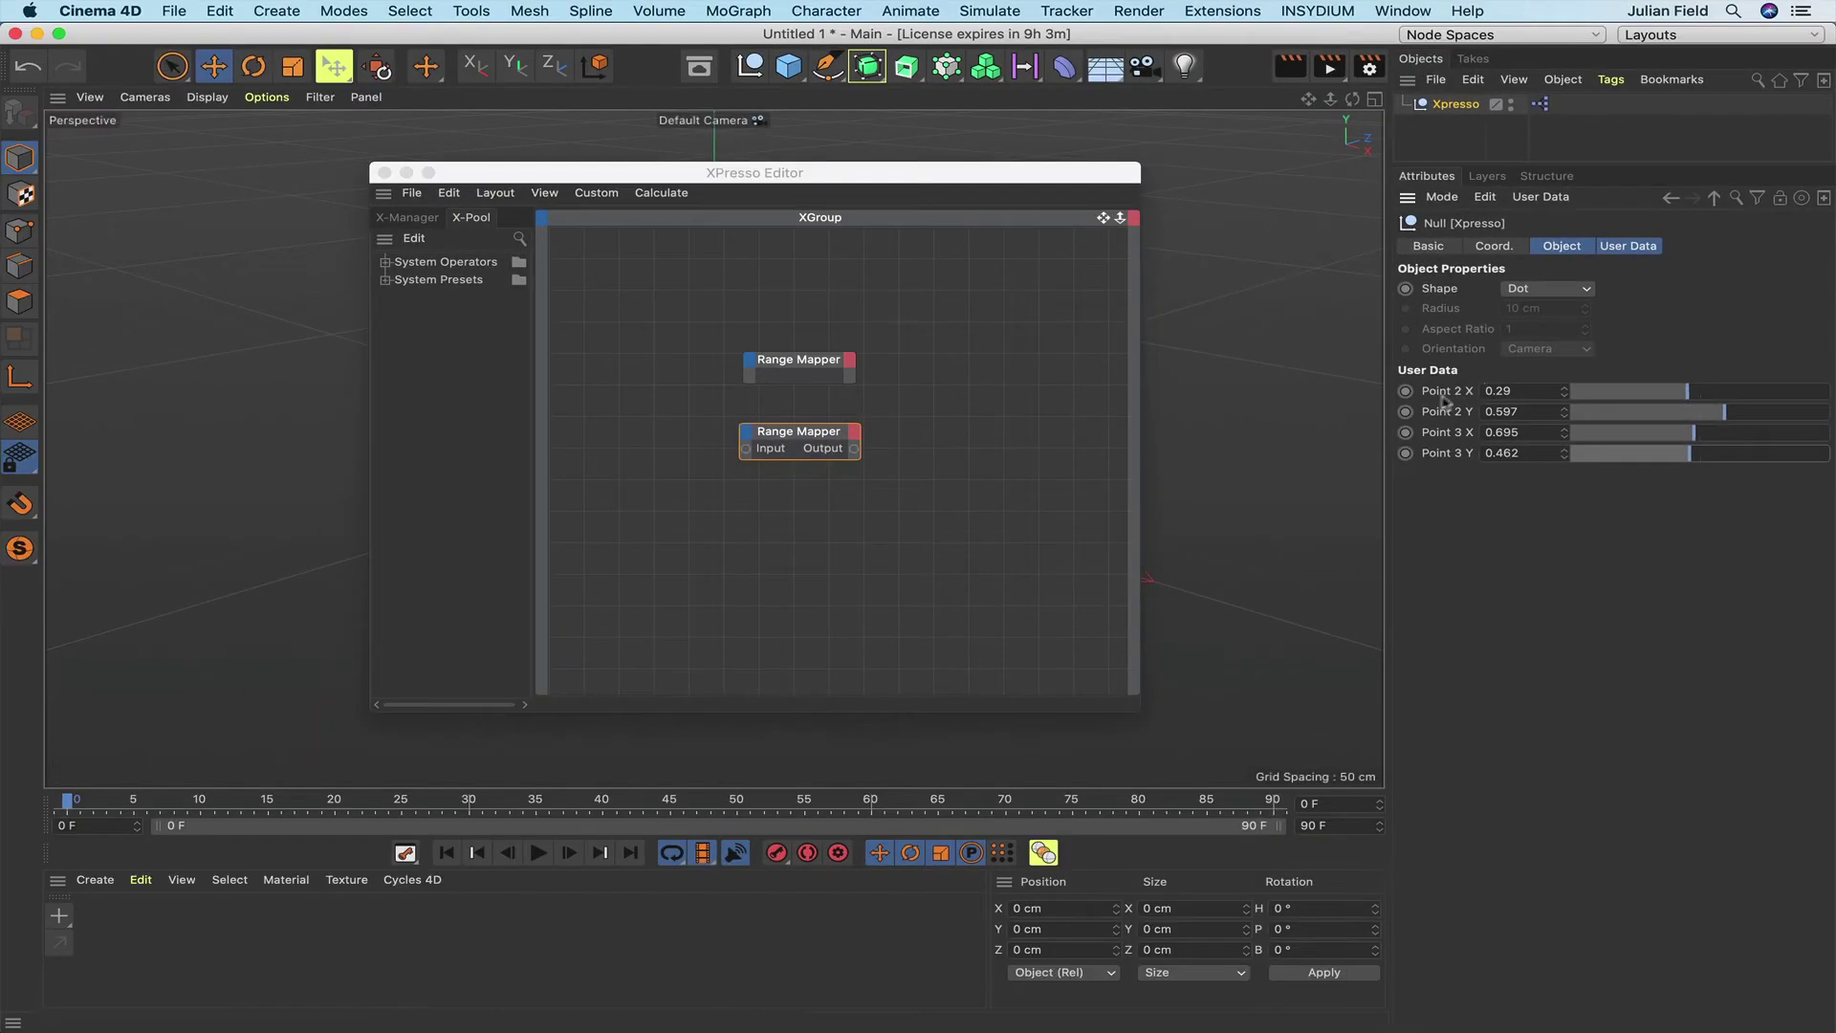
Move the Range Mapper object node aside and add Spline . [2] X and Spline . [2] Y input ports to it.
{"action": "left_click", "coordinate": [763, 364]}
{"action": "left_click_drag", "start_coordinate": [763, 364], "coordinate": [855, 335]}
{"action": "left_click", "coordinate": [842, 335]}
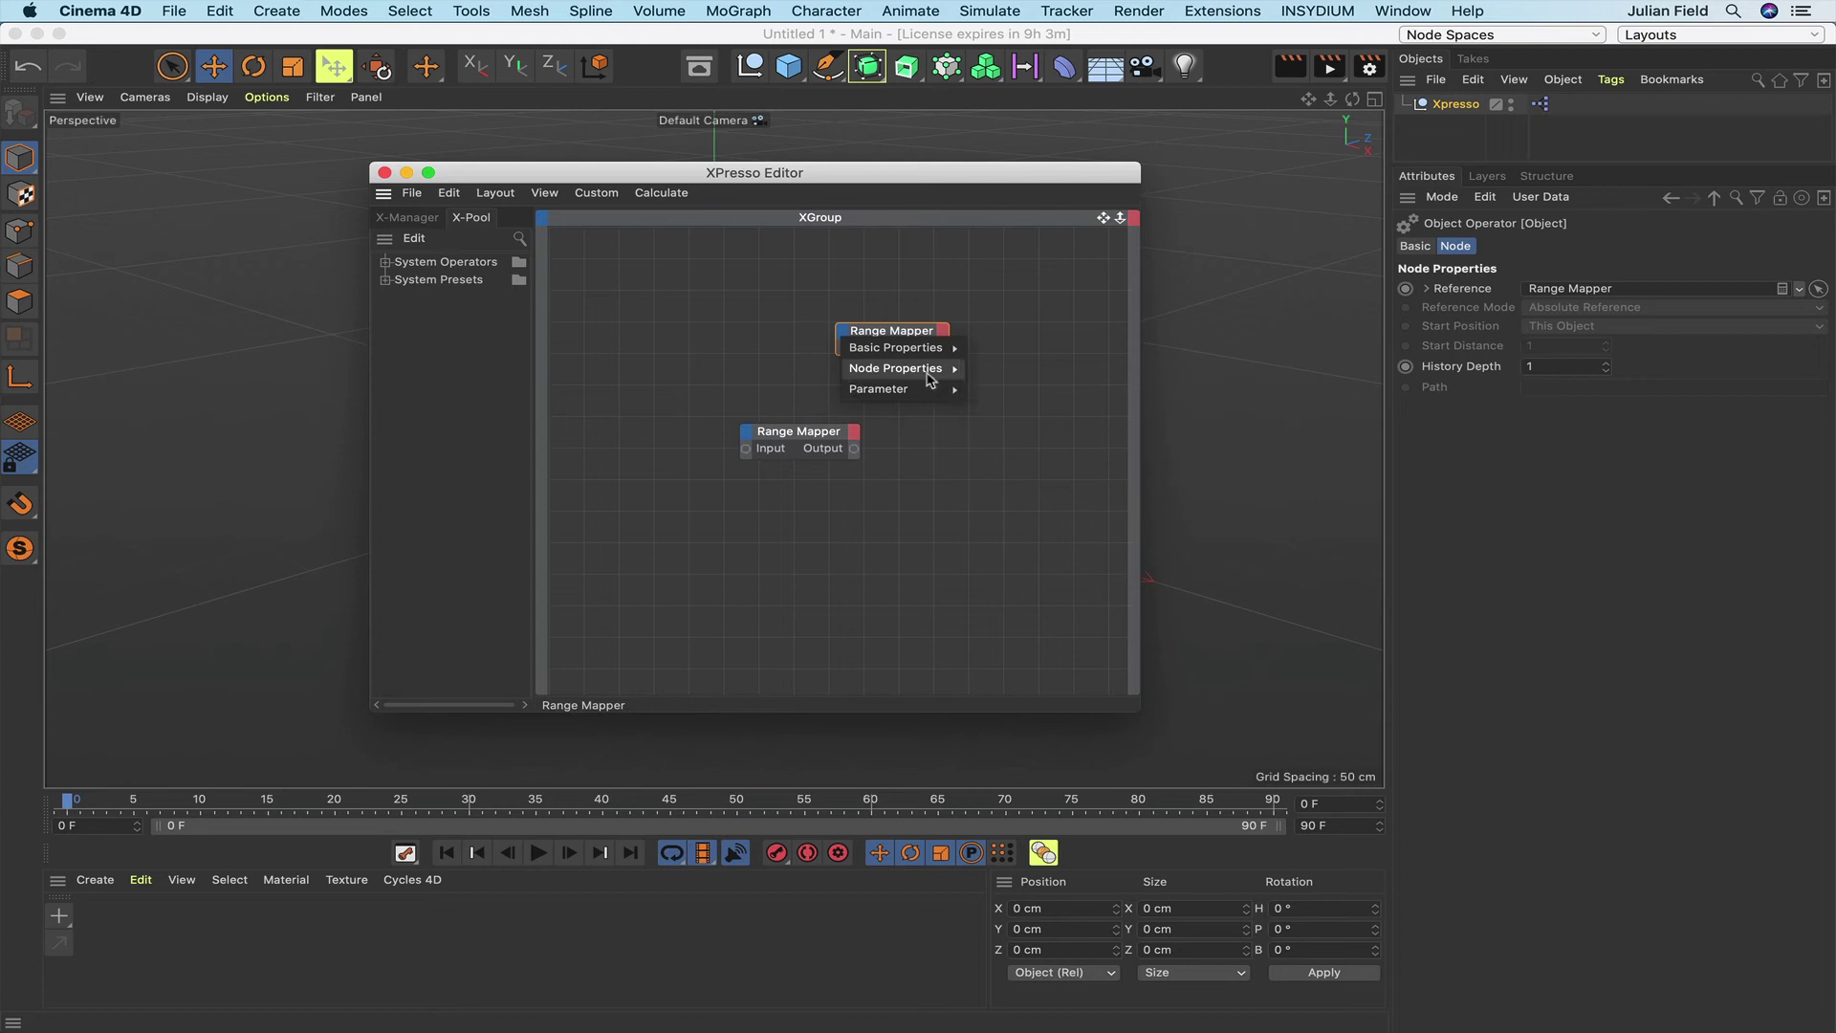
{"action": "mouse_move", "coordinate": [928, 389]}
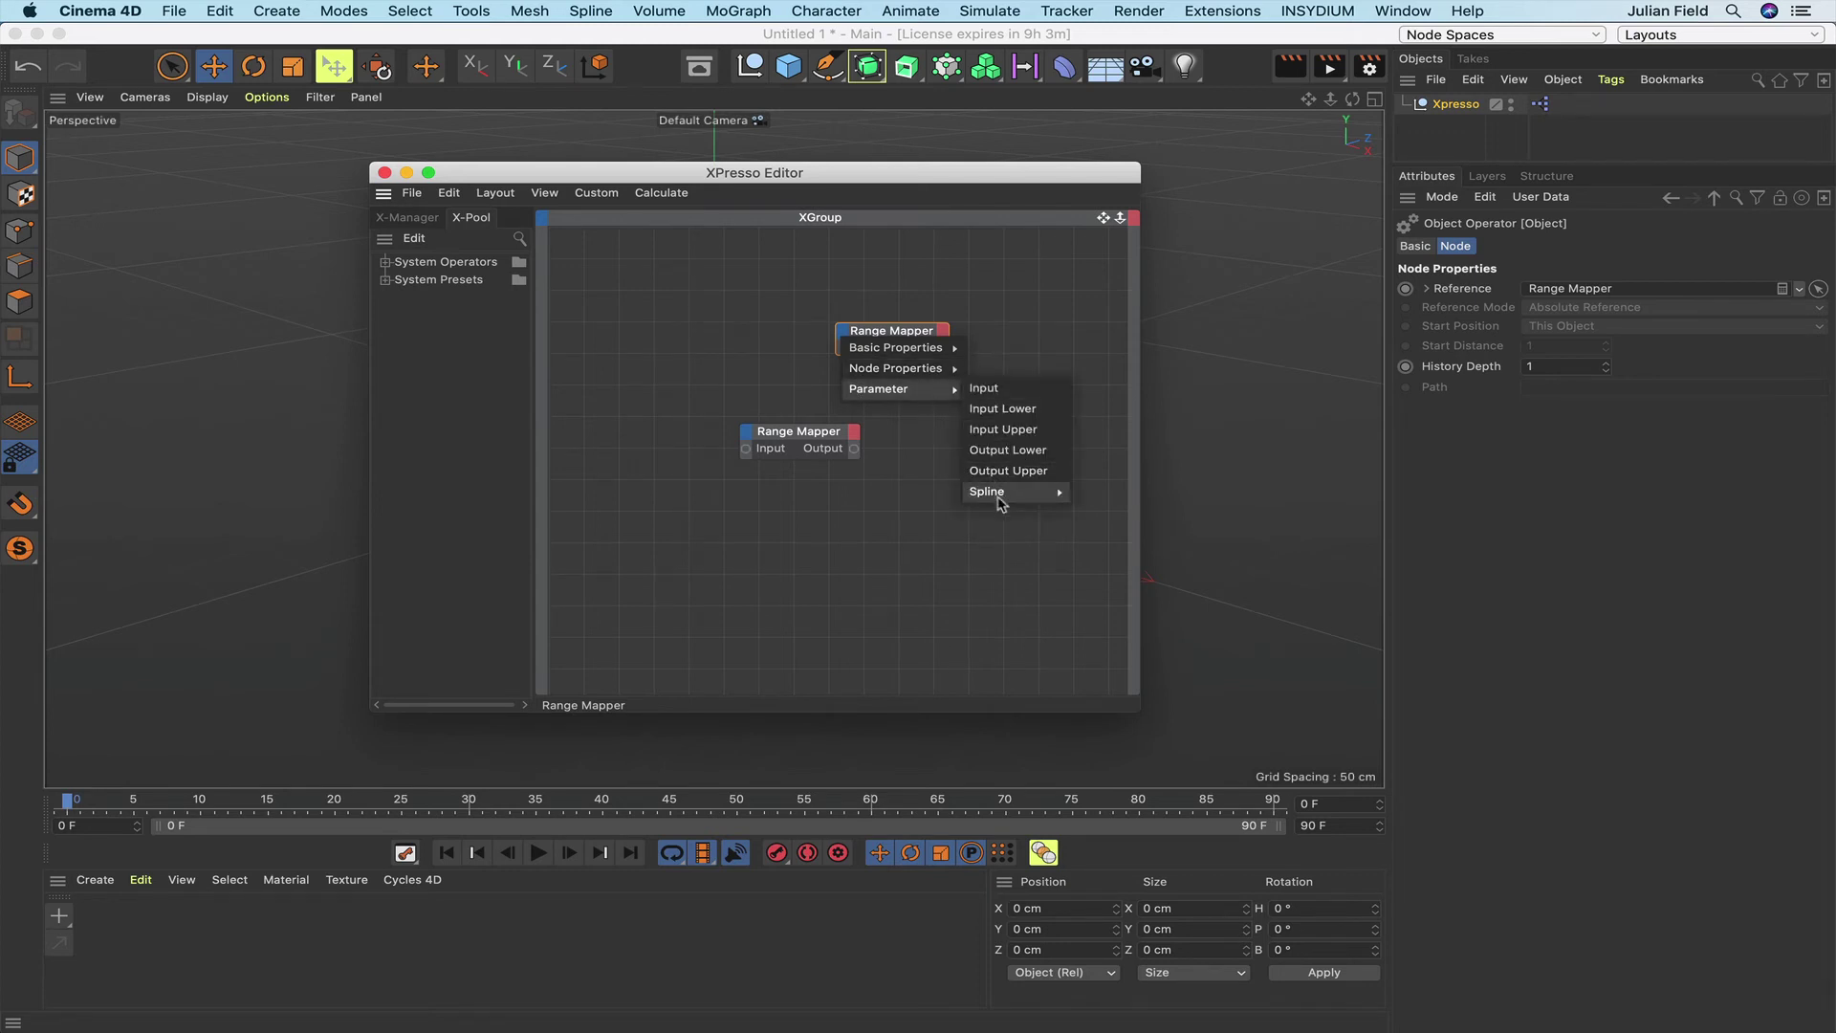
{"action": "mouse_move", "coordinate": [999, 501]}
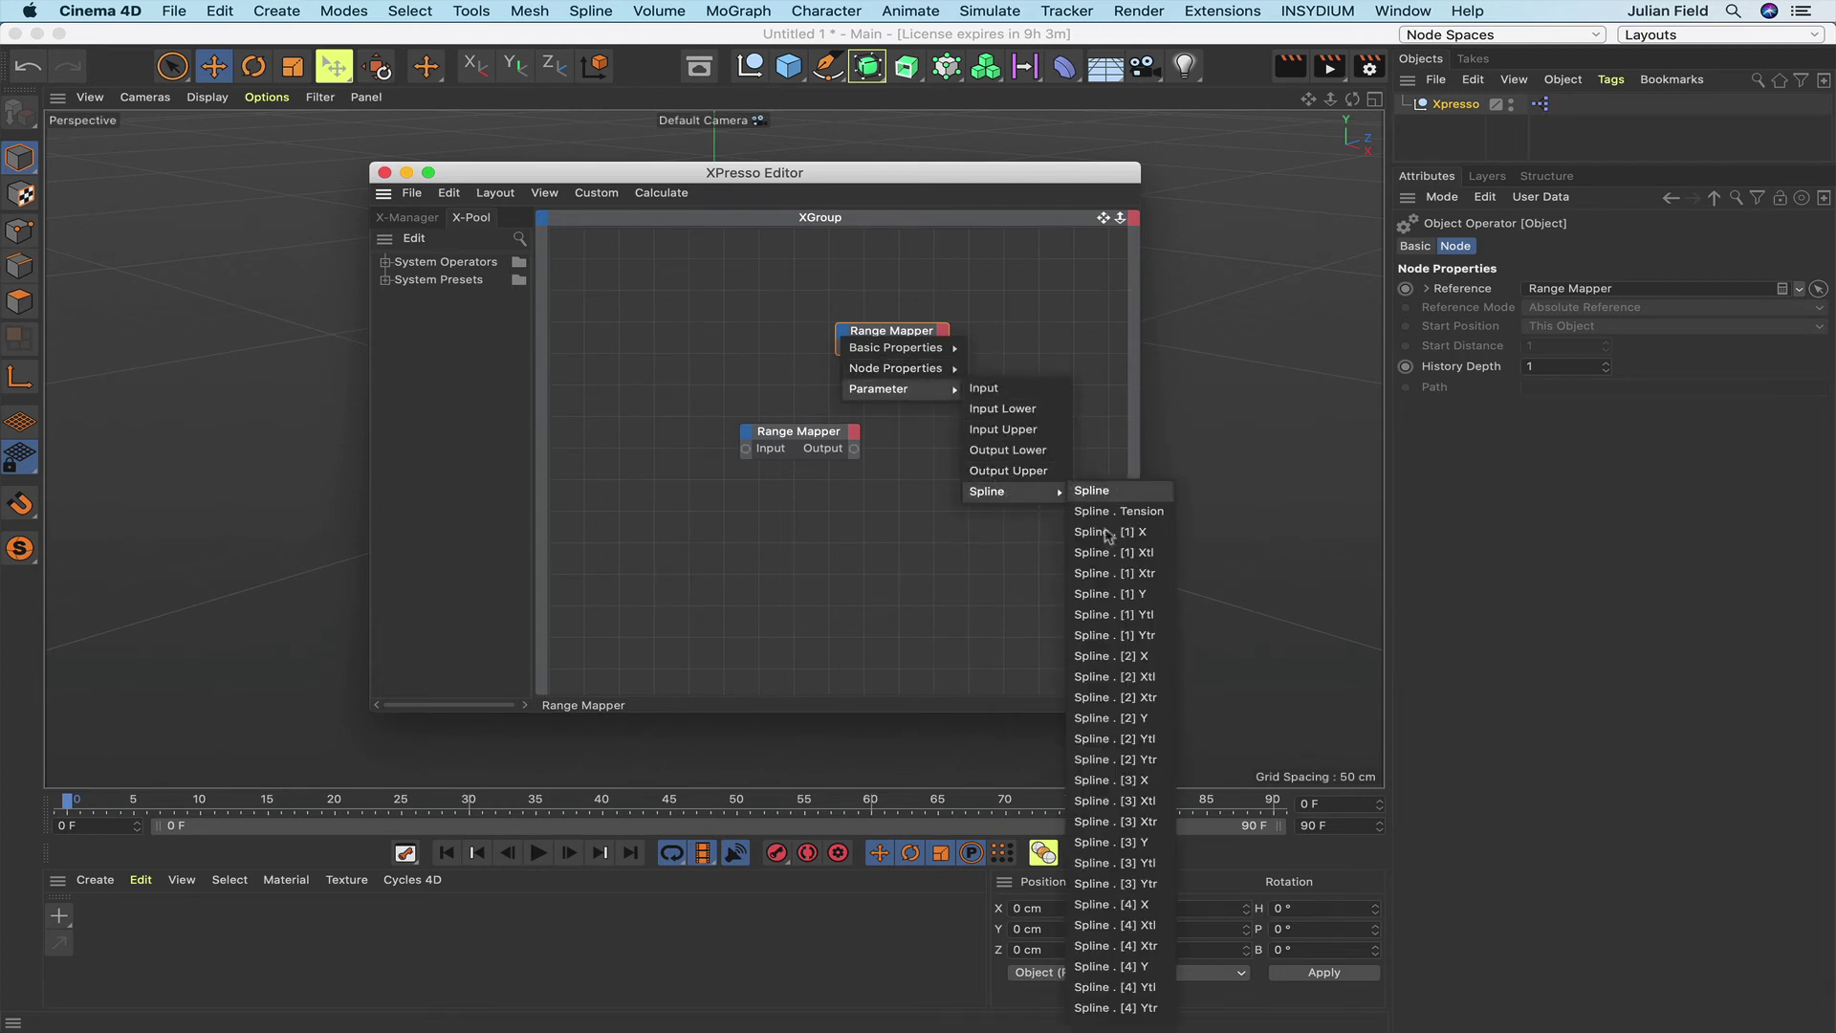
{"action": "left_click", "coordinate": [1127, 656]}
{"action": "left_click", "coordinate": [841, 342]}
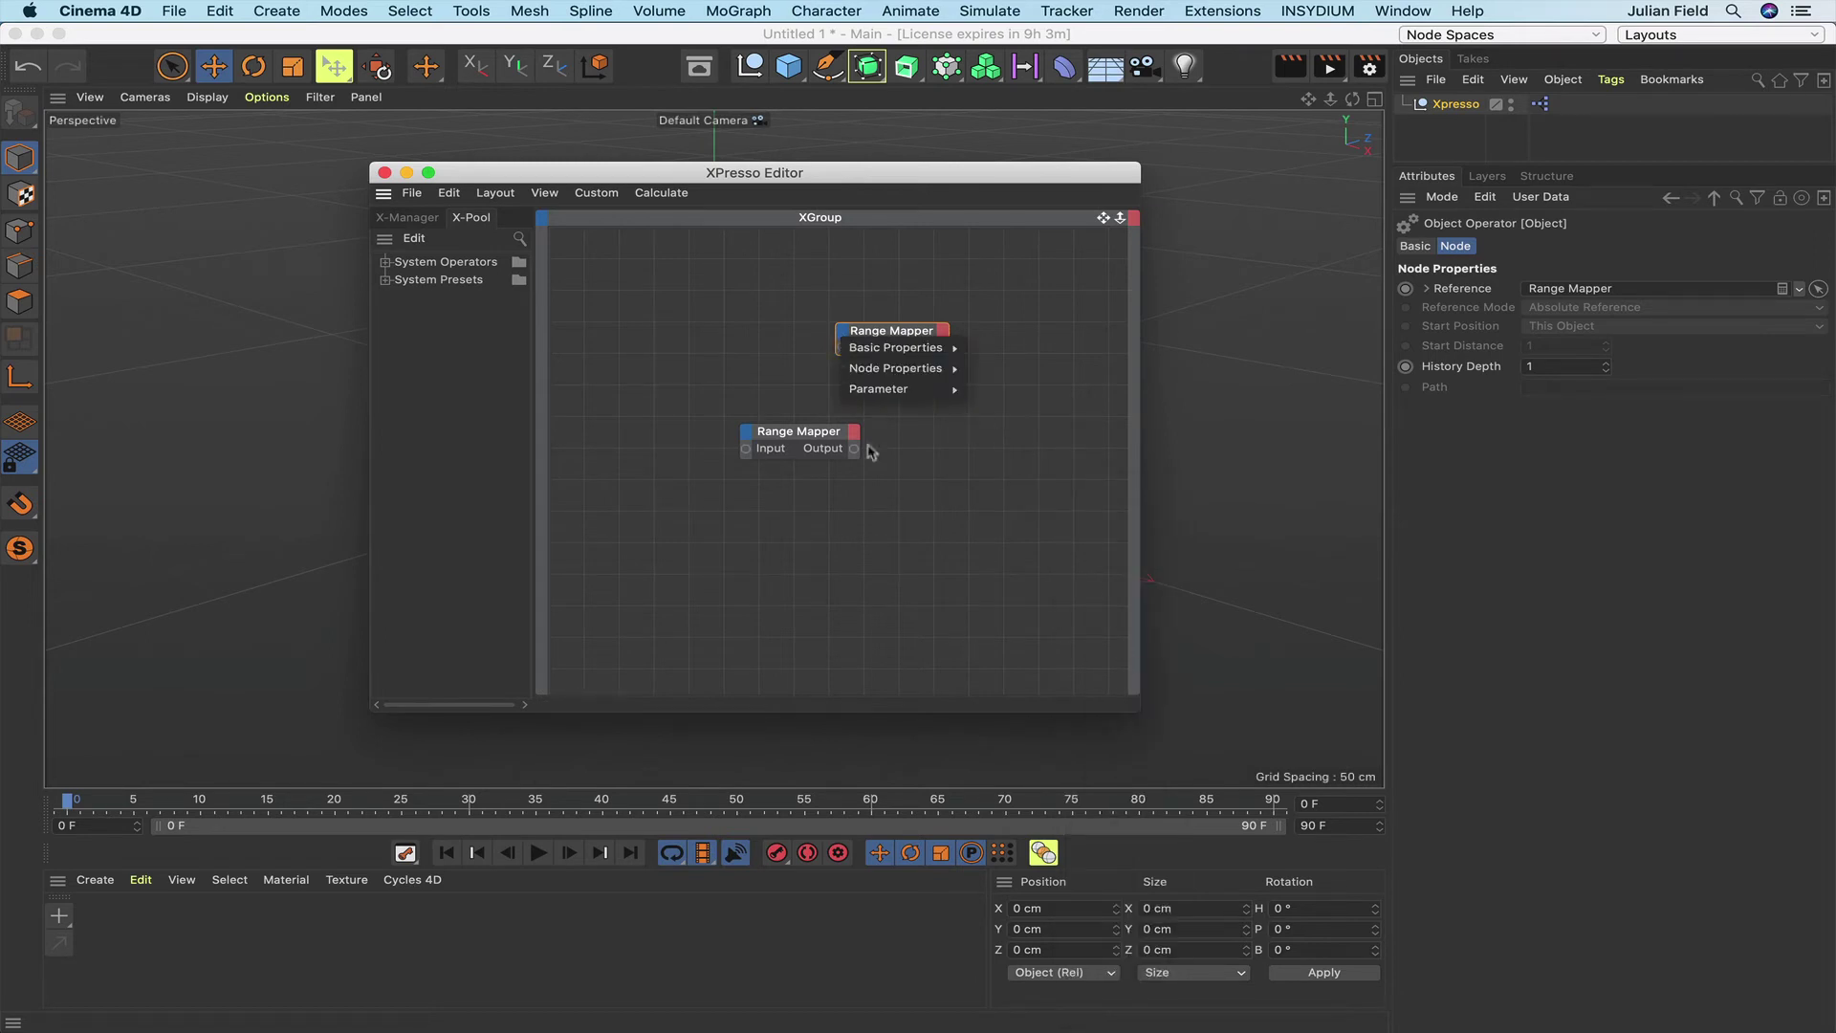
{"action": "mouse_move", "coordinate": [885, 390]}
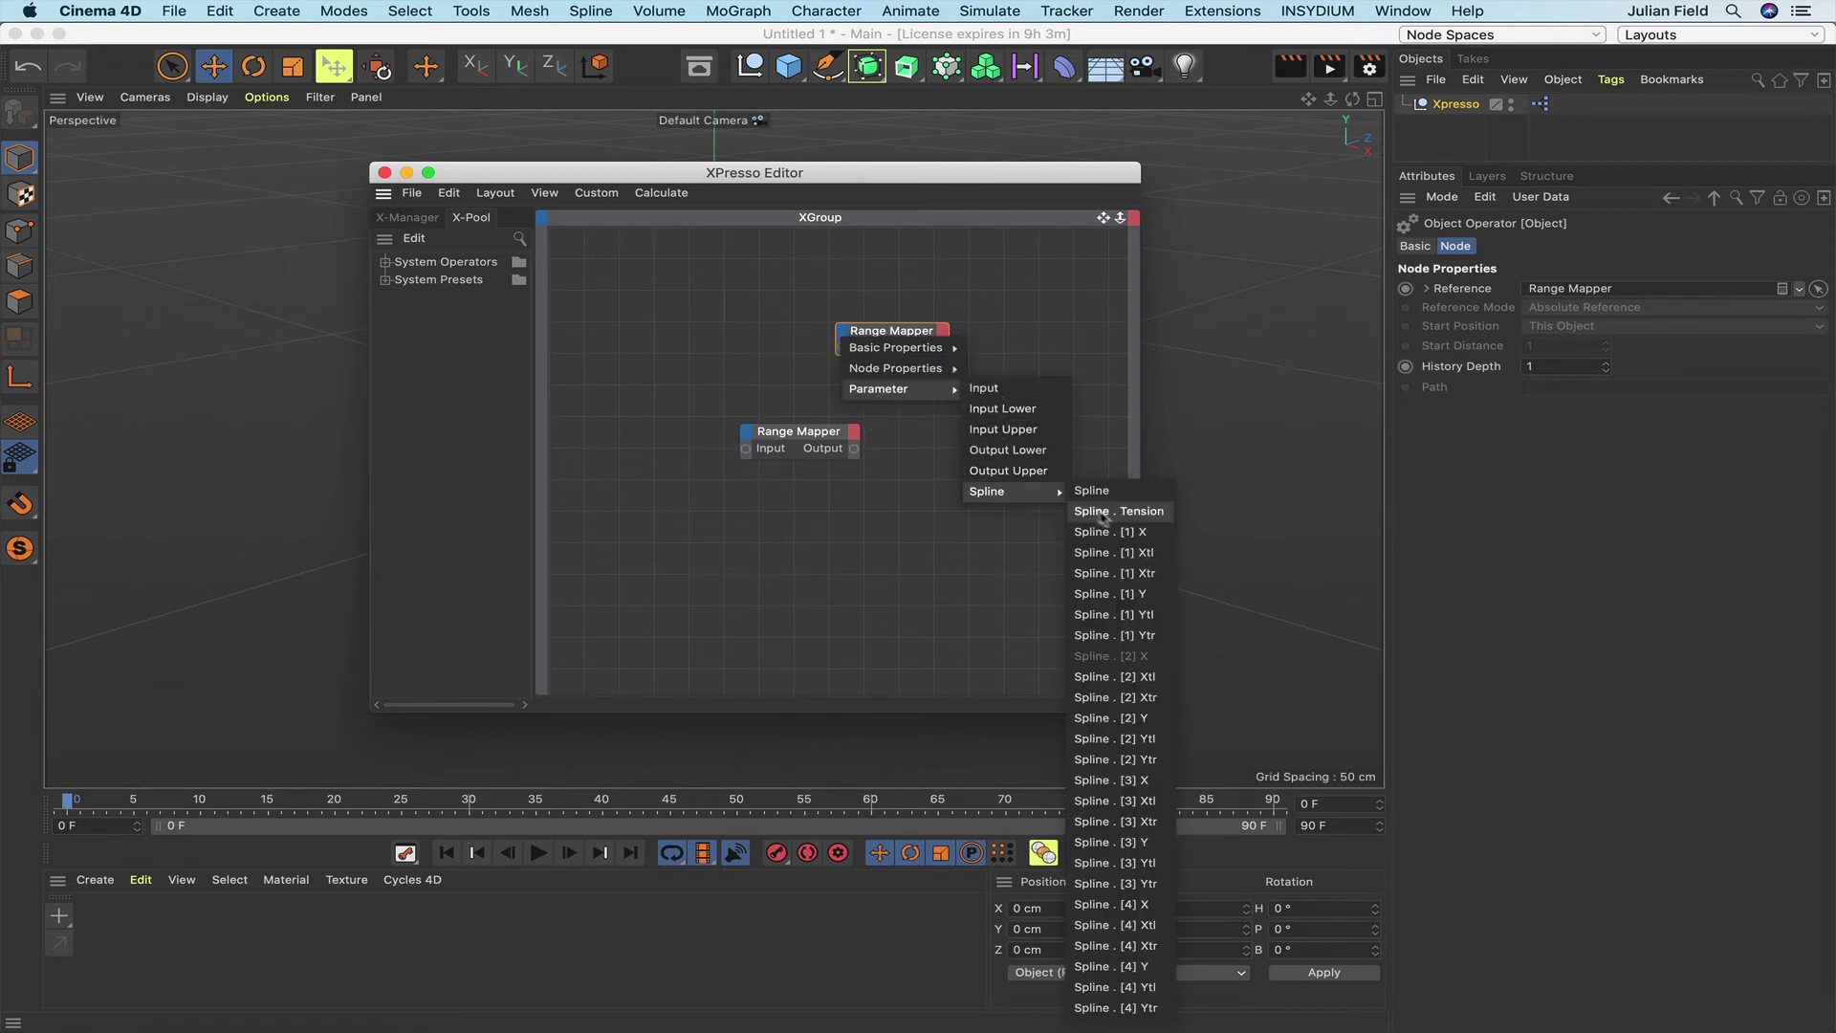
{"action": "left_click", "coordinate": [1109, 675]}
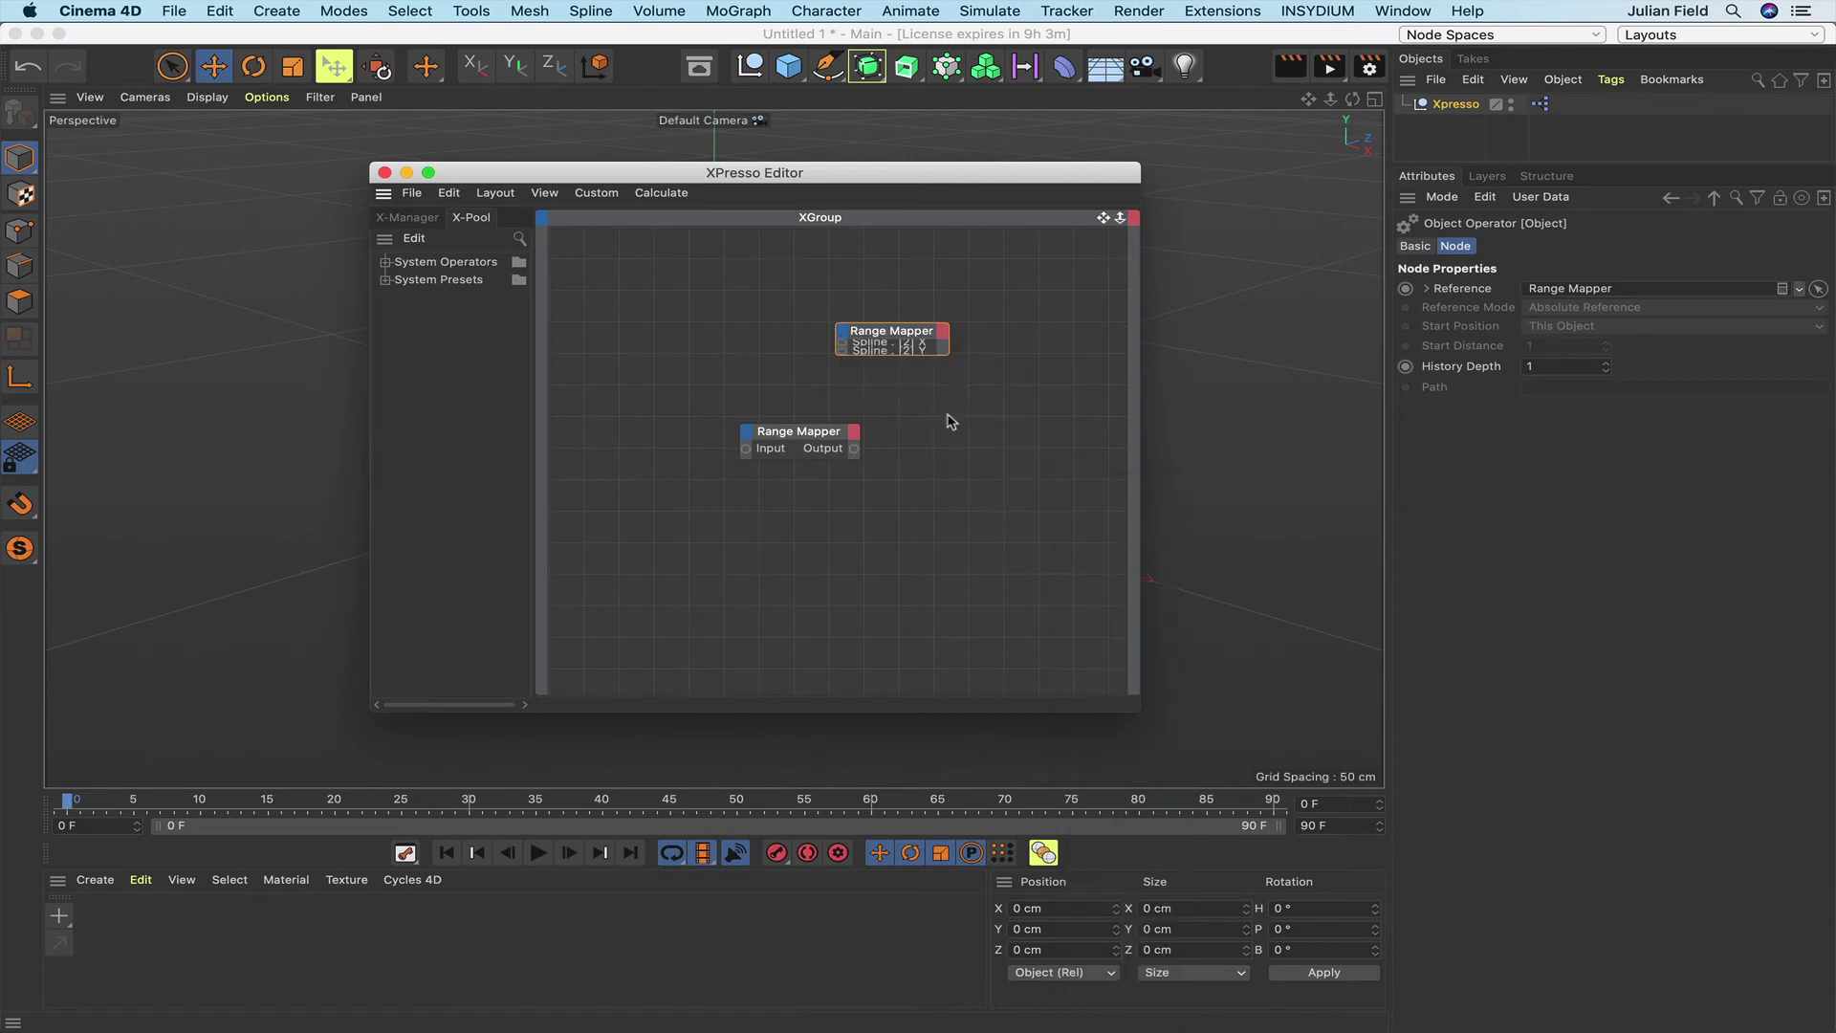
Add Spline . [3] X and Spline . [3] Y input ports to the Range Mapper object node and expand it to show all ports.
{"action": "left_click", "coordinate": [845, 343]}
{"action": "mouse_move", "coordinate": [899, 387]}
{"action": "mouse_move", "coordinate": [1012, 489]}
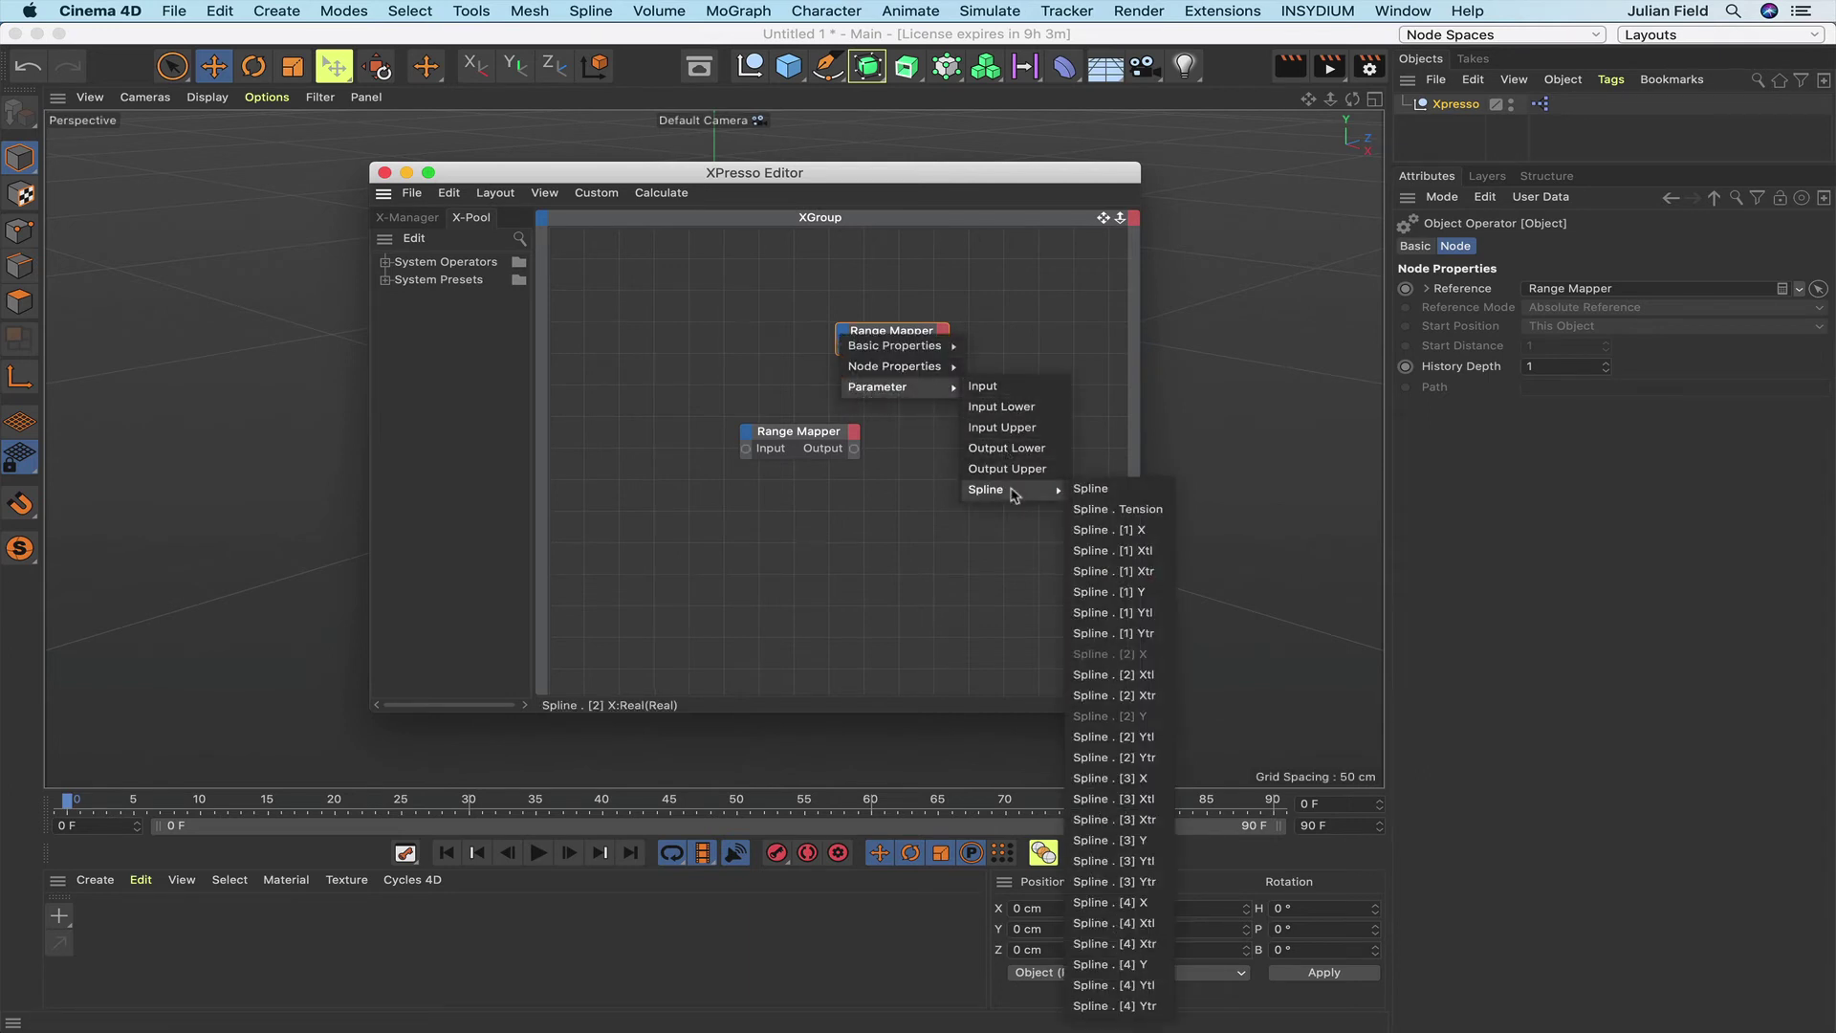
{"action": "left_click", "coordinate": [1108, 779]}
{"action": "left_click", "coordinate": [843, 342]}
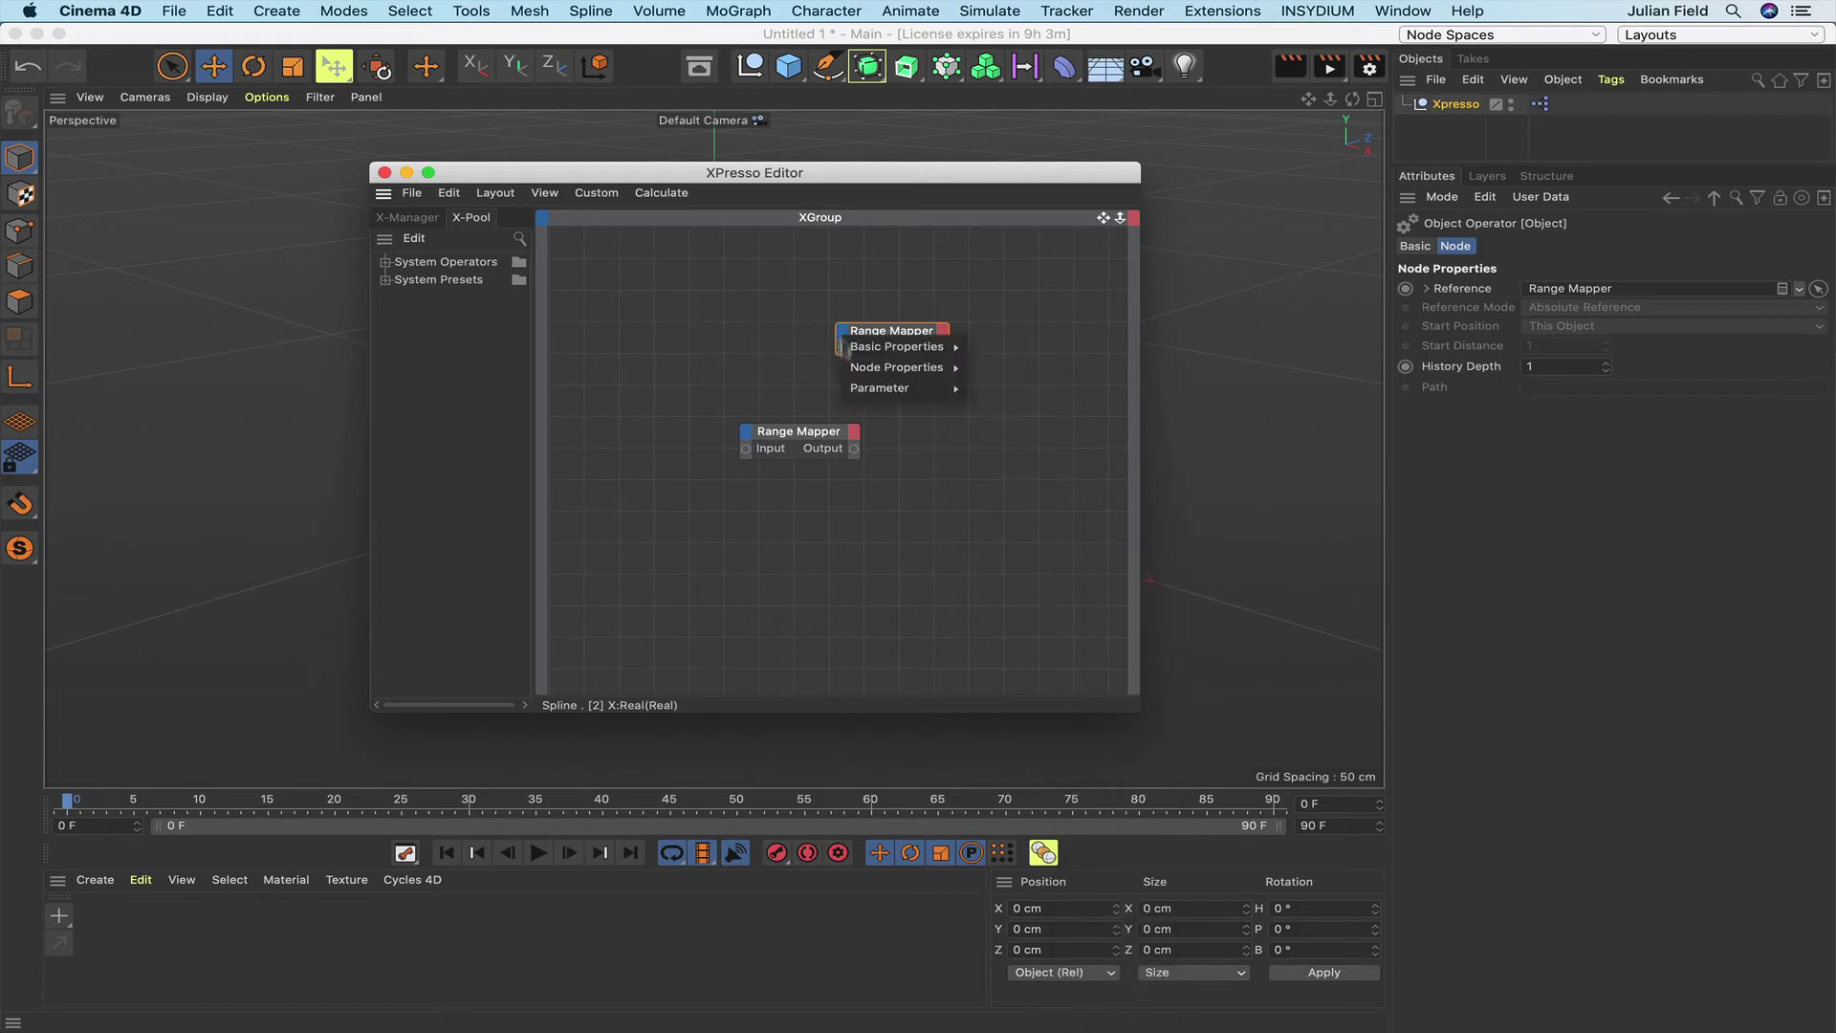
{"action": "mouse_move", "coordinate": [899, 388]}
{"action": "mouse_move", "coordinate": [1024, 496]}
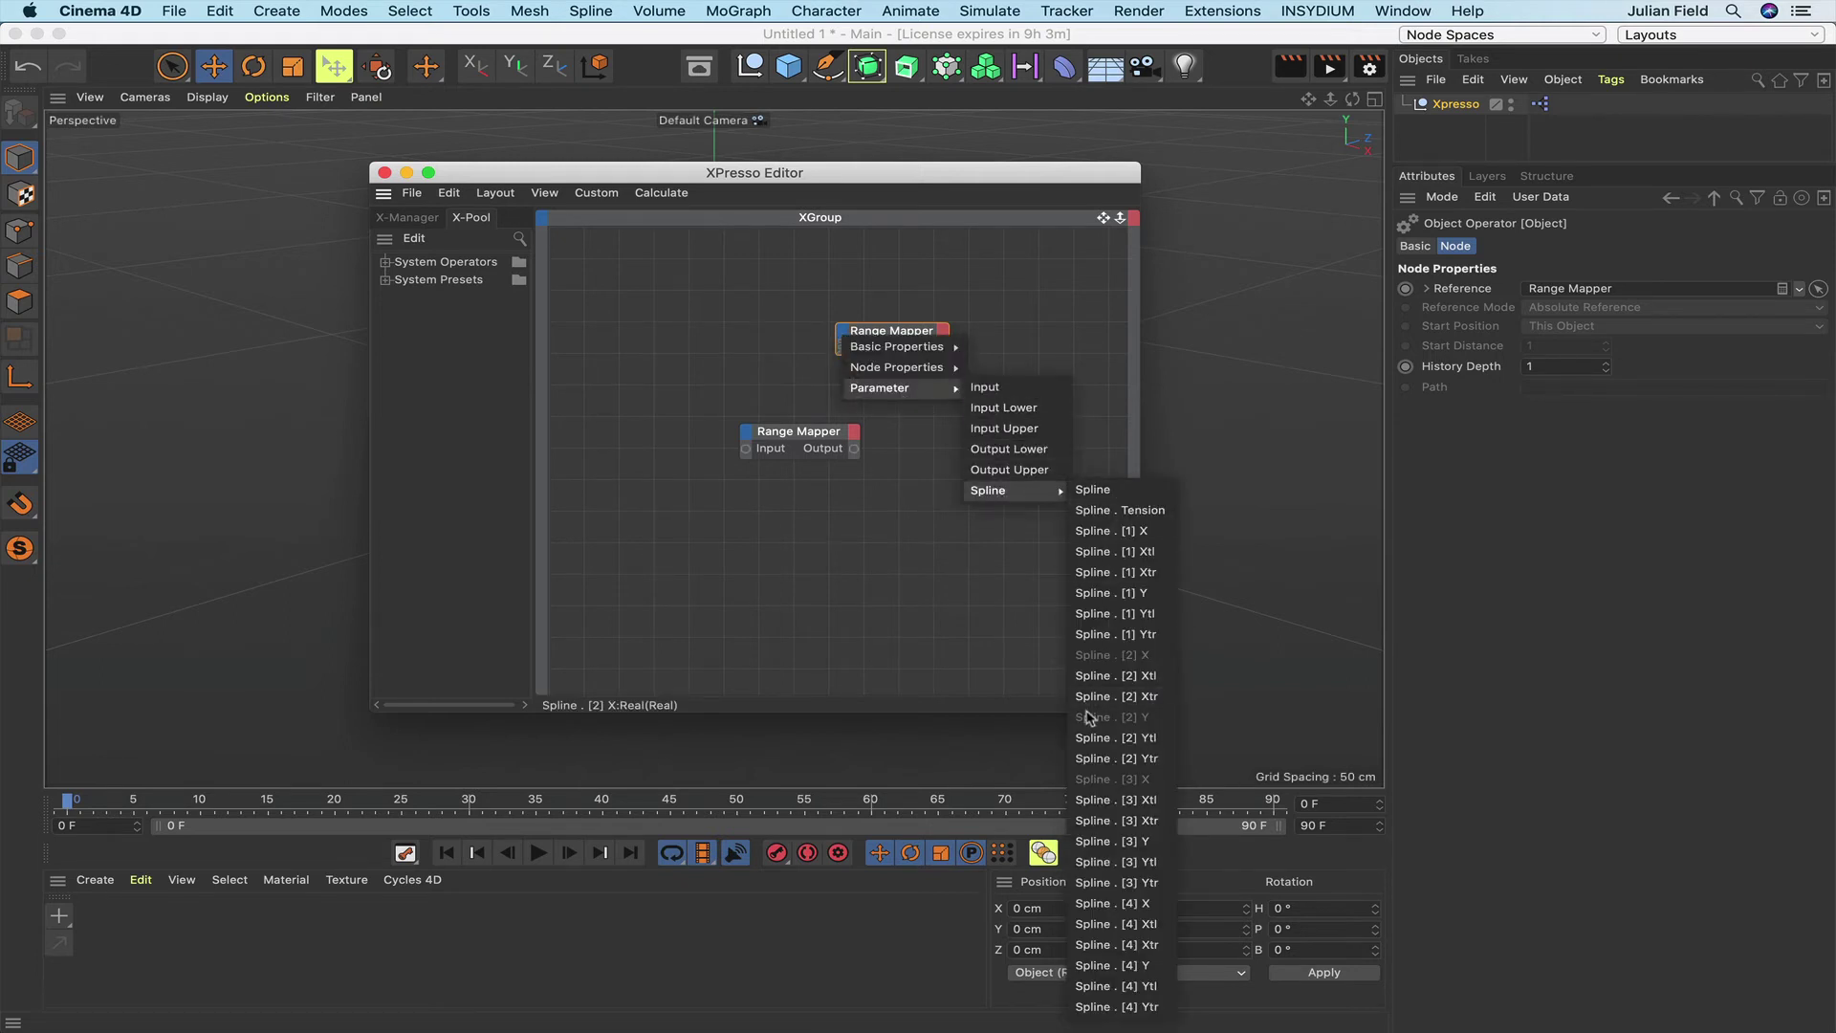
{"action": "left_click", "coordinate": [1109, 841]}
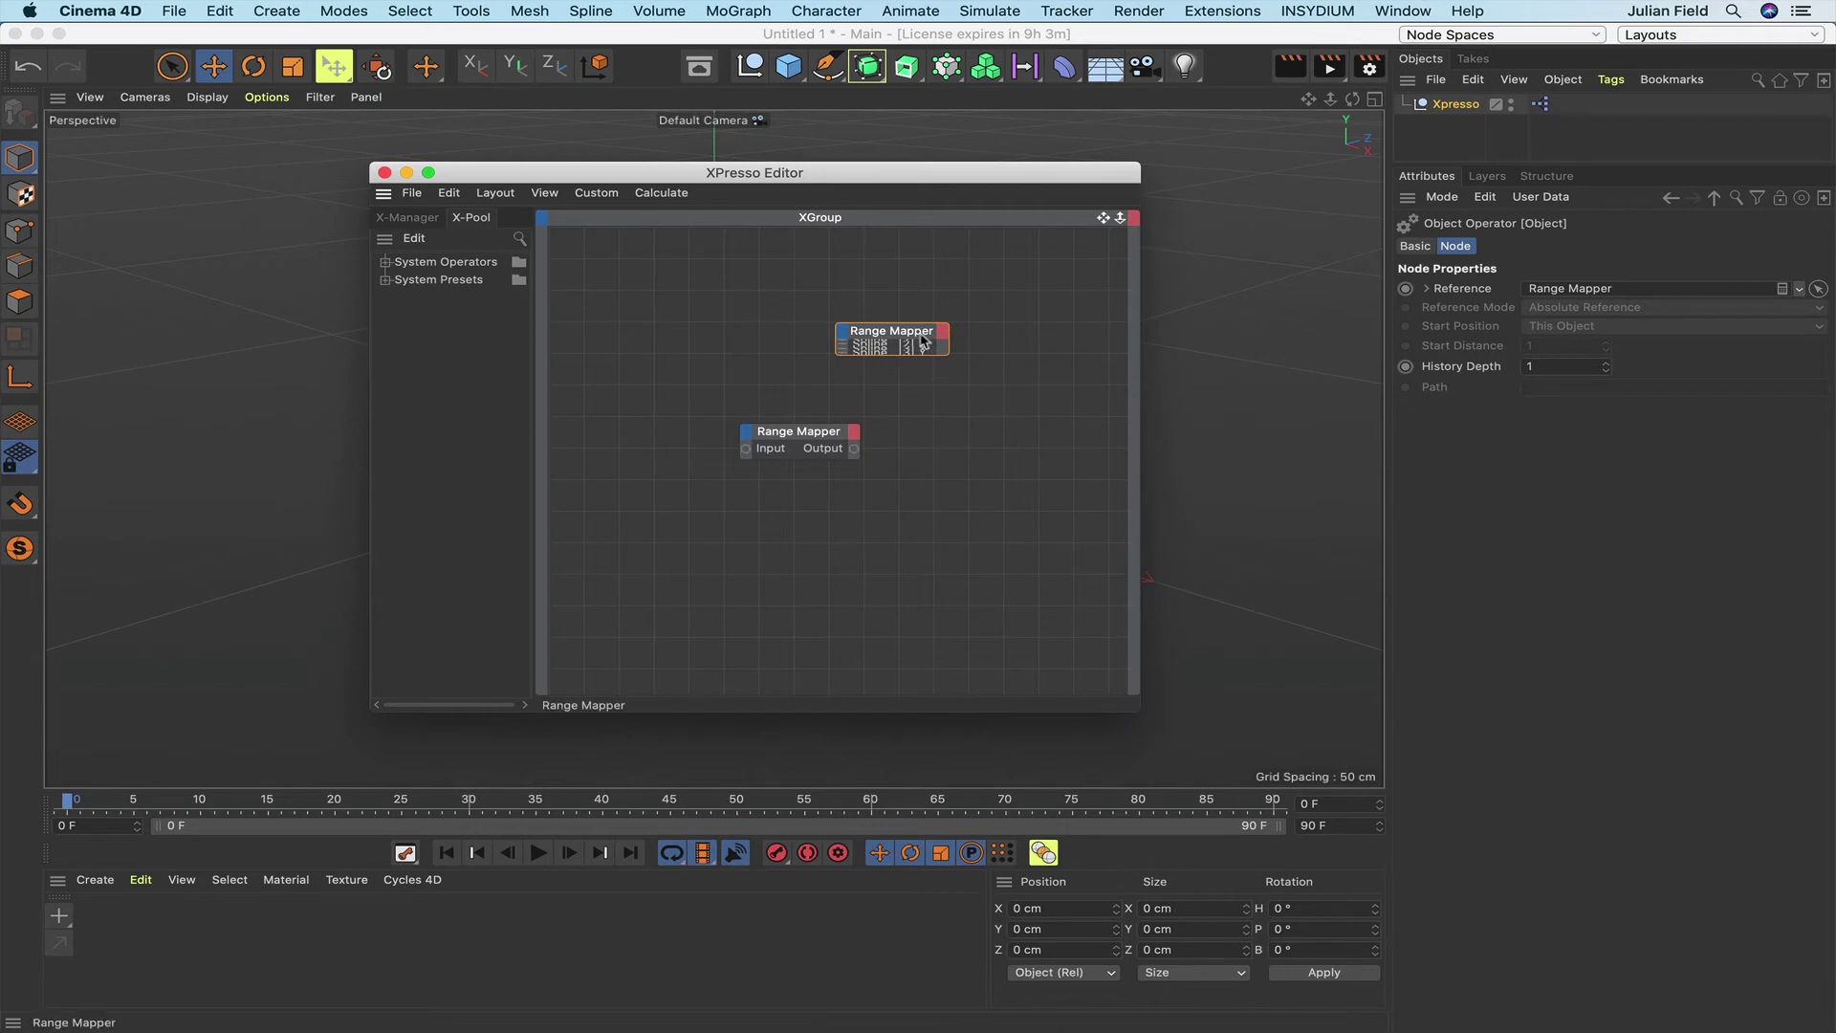
{"action": "left_click_drag", "start_coordinate": [923, 339], "coordinate": [945, 300]}
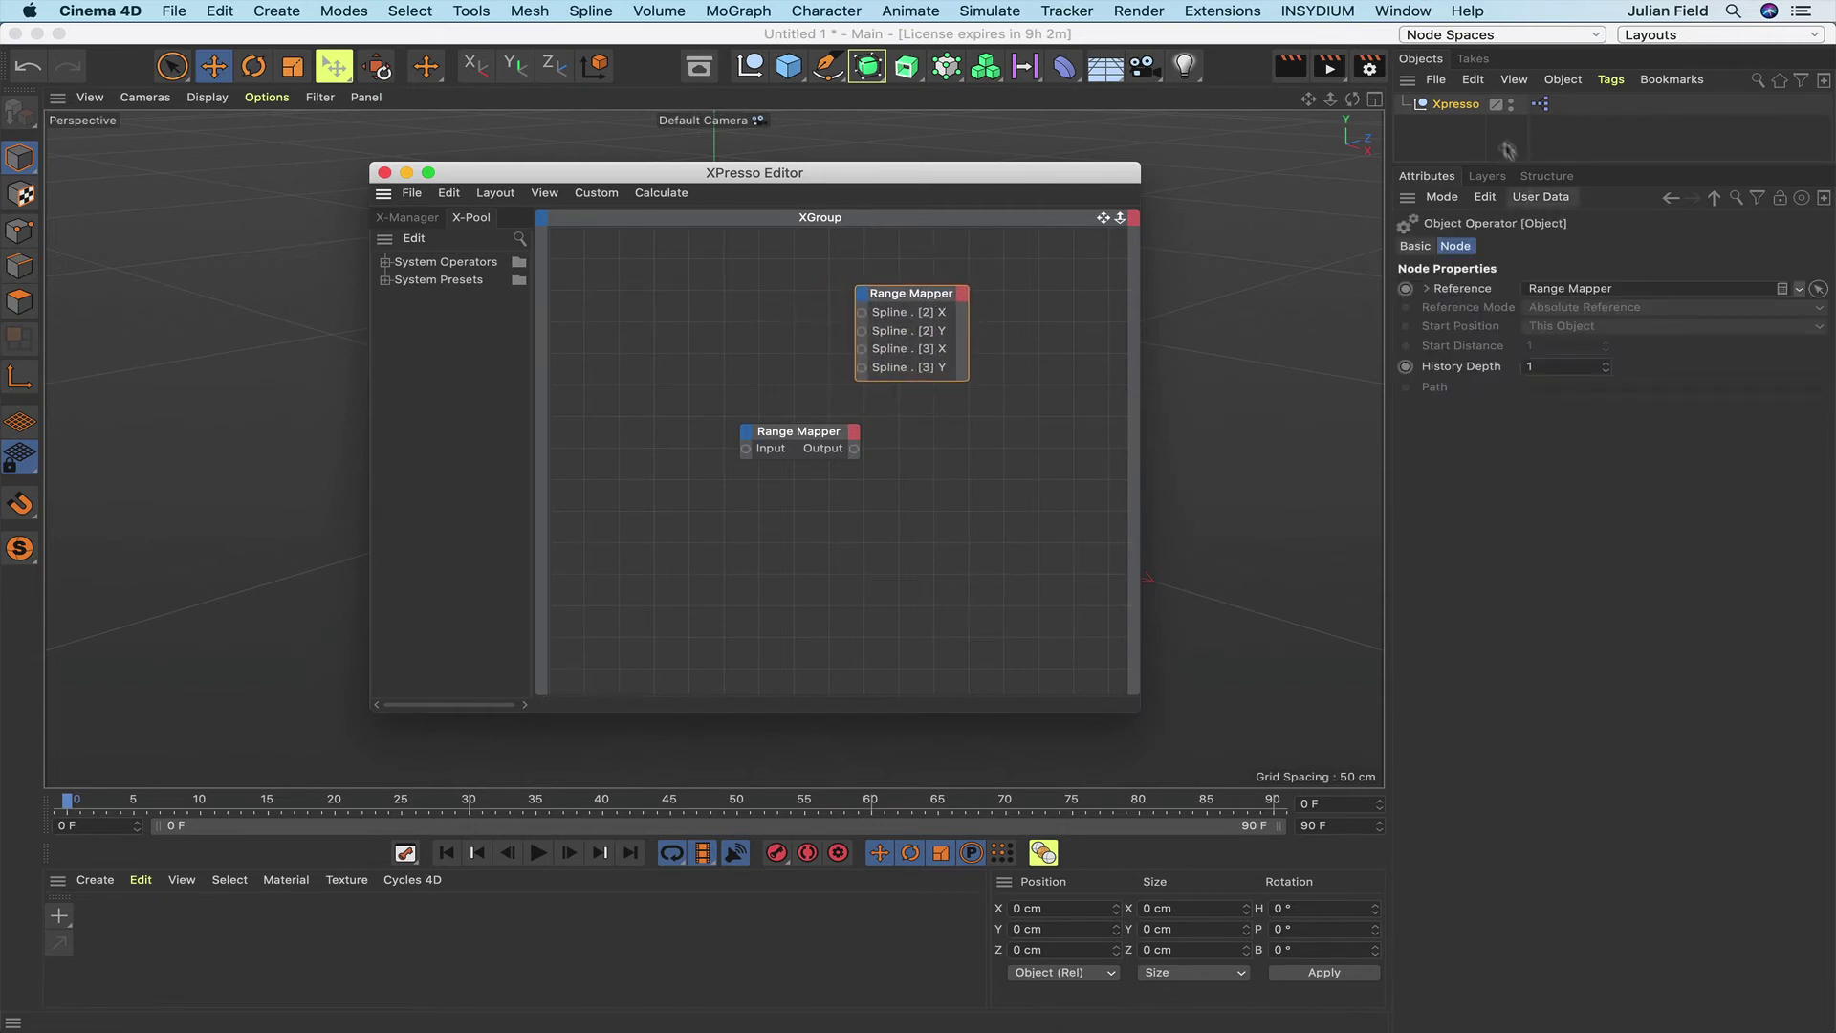
Bring the Xpresso null into the node graph and add Point 2 X and Point 2 Y user data outputs to it.
{"action": "left_click_drag", "start_coordinate": [1447, 109], "coordinate": [717, 306]}
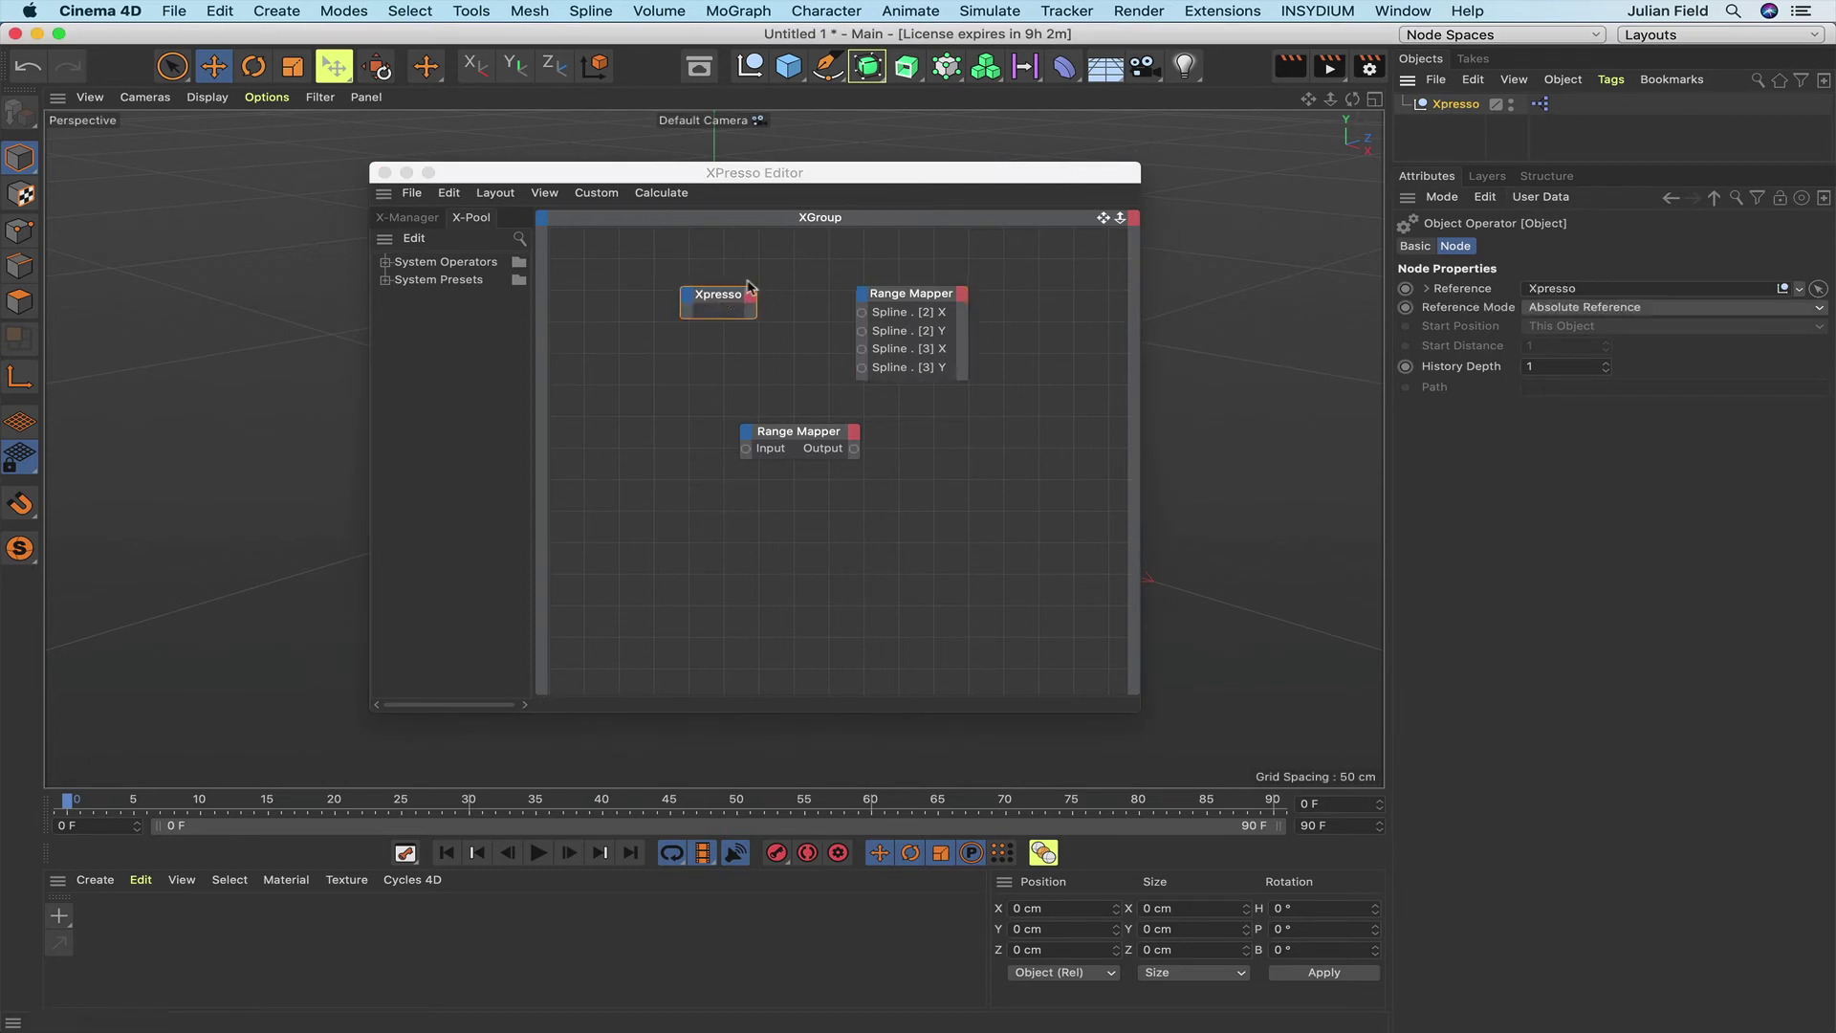
{"action": "left_click", "coordinate": [745, 308]}
{"action": "mouse_move", "coordinate": [811, 601]}
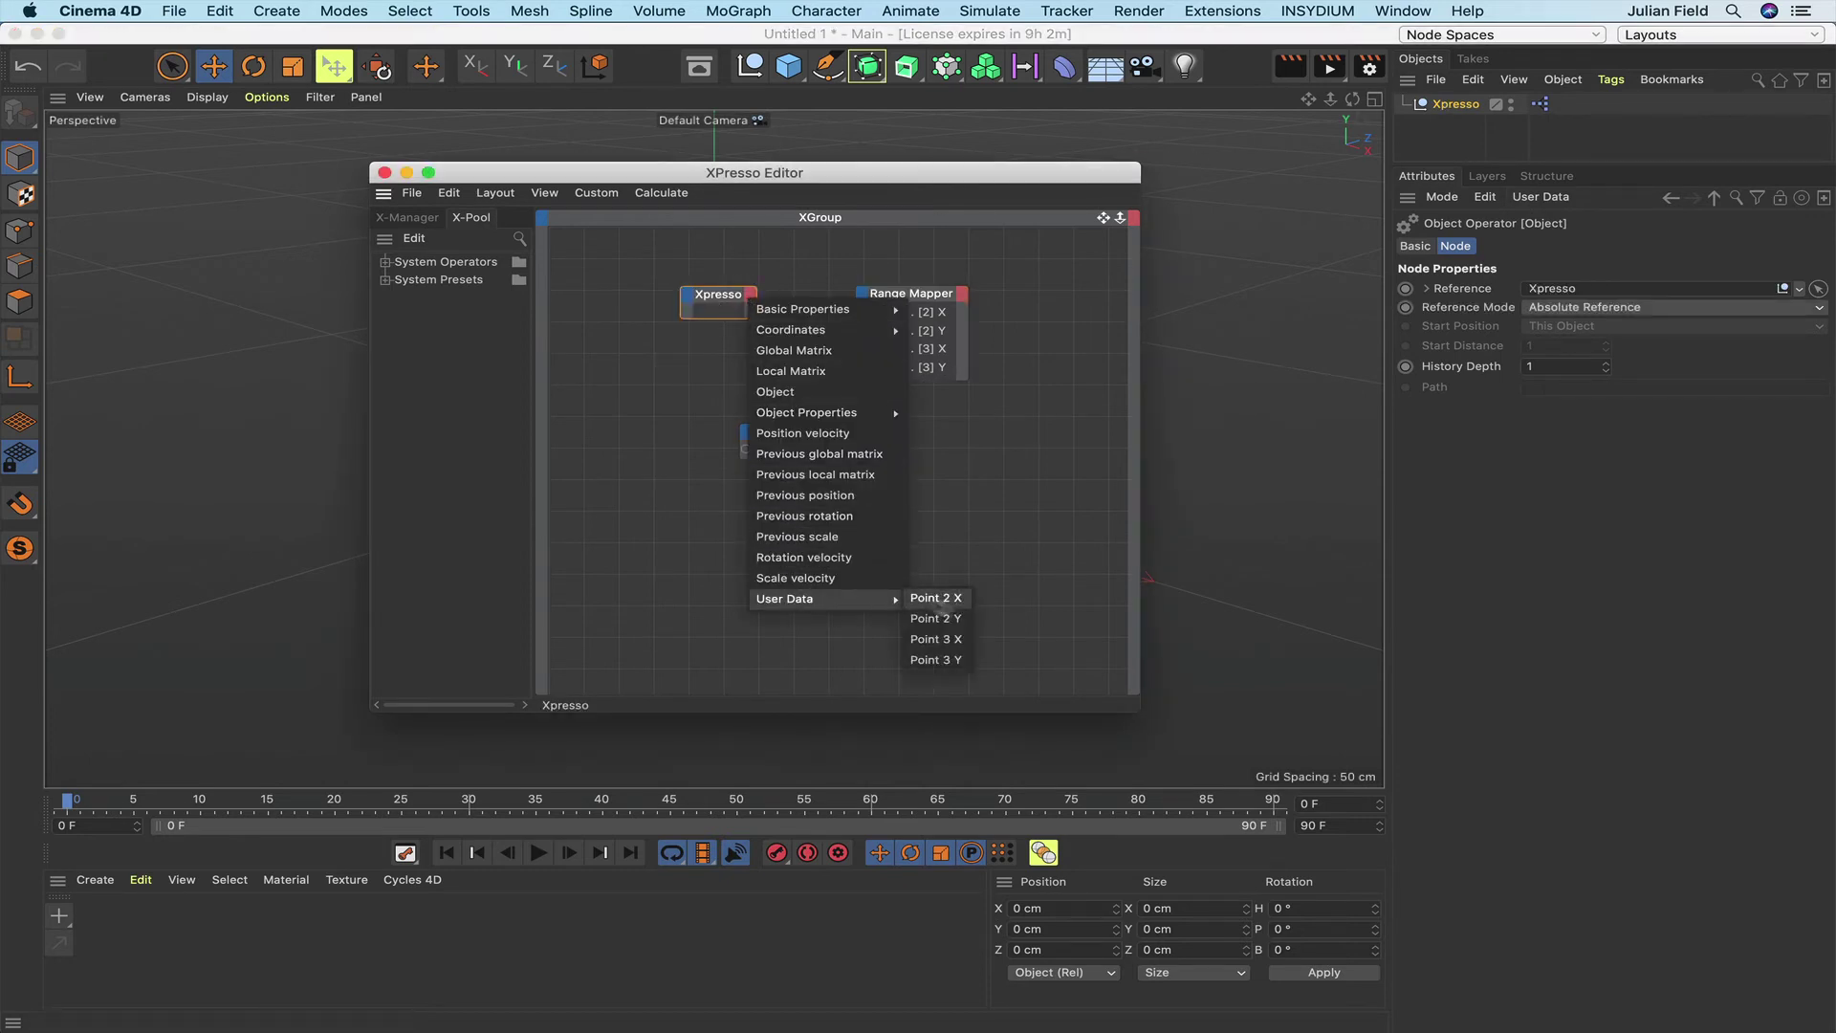
{"action": "left_click", "coordinate": [955, 604]}
{"action": "left_click", "coordinate": [750, 295]}
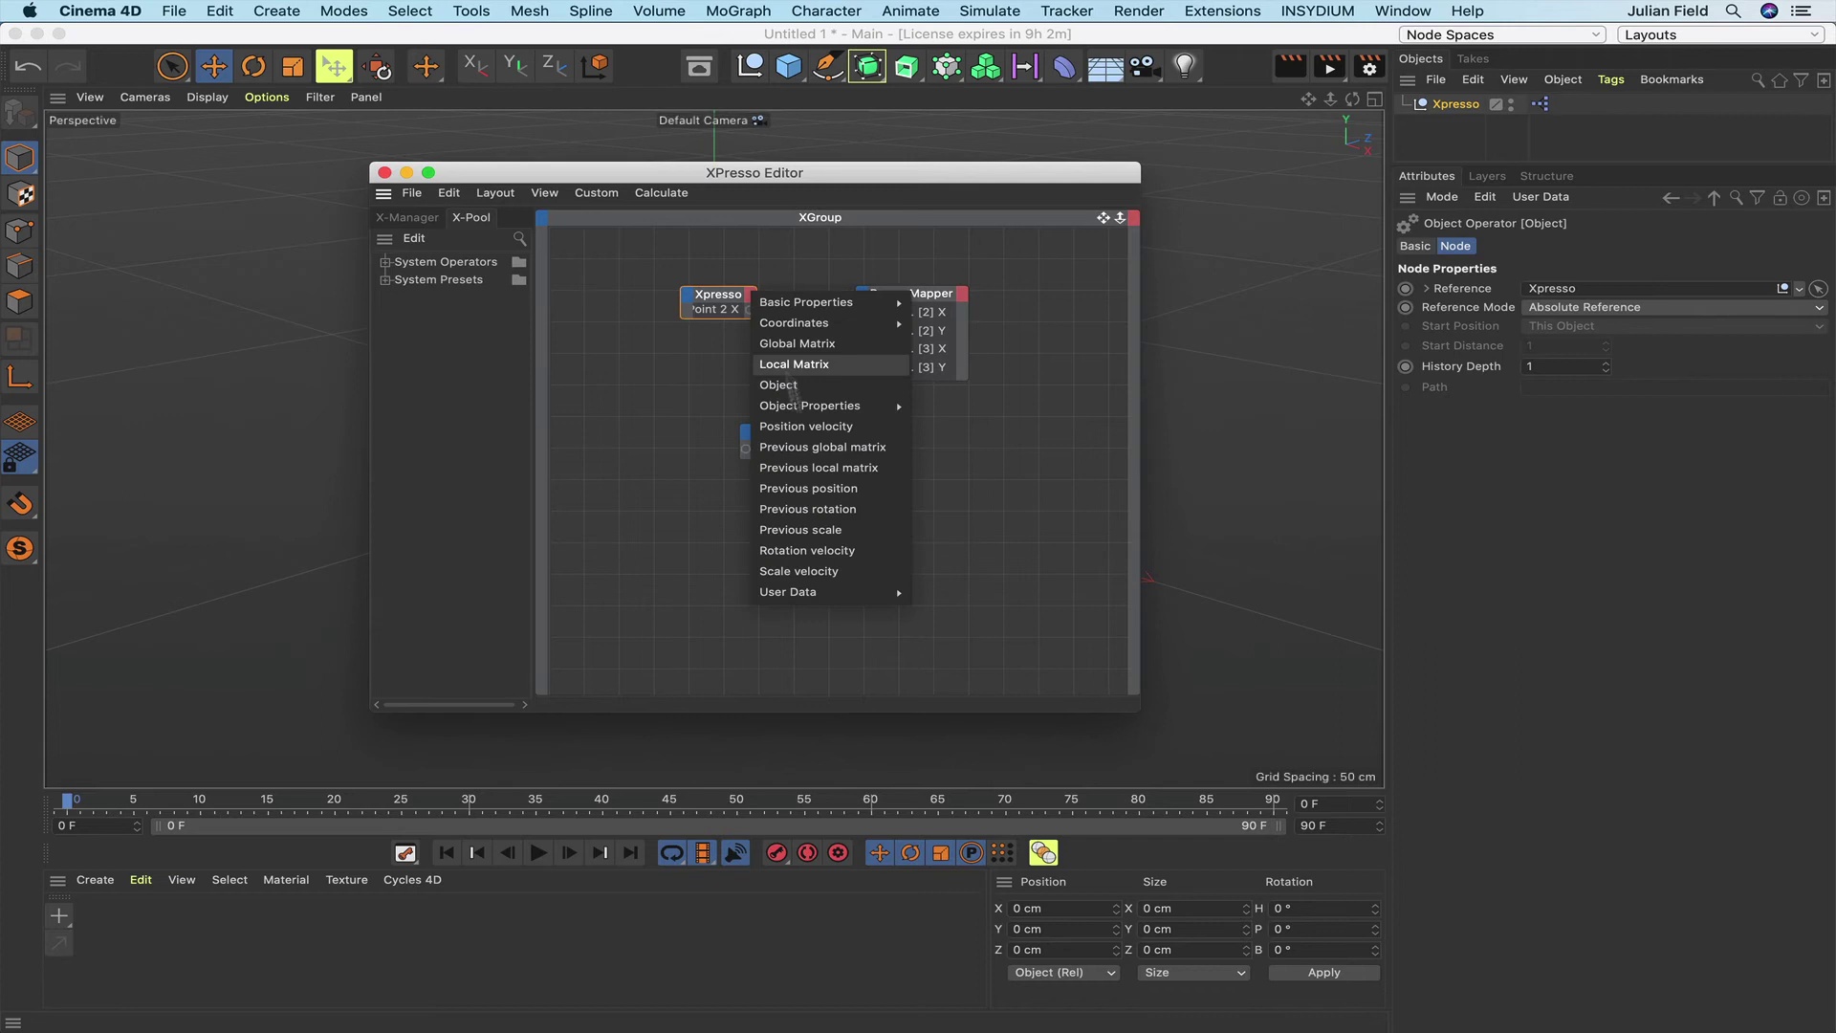
{"action": "mouse_move", "coordinate": [821, 592]}
{"action": "left_click", "coordinate": [950, 613]}
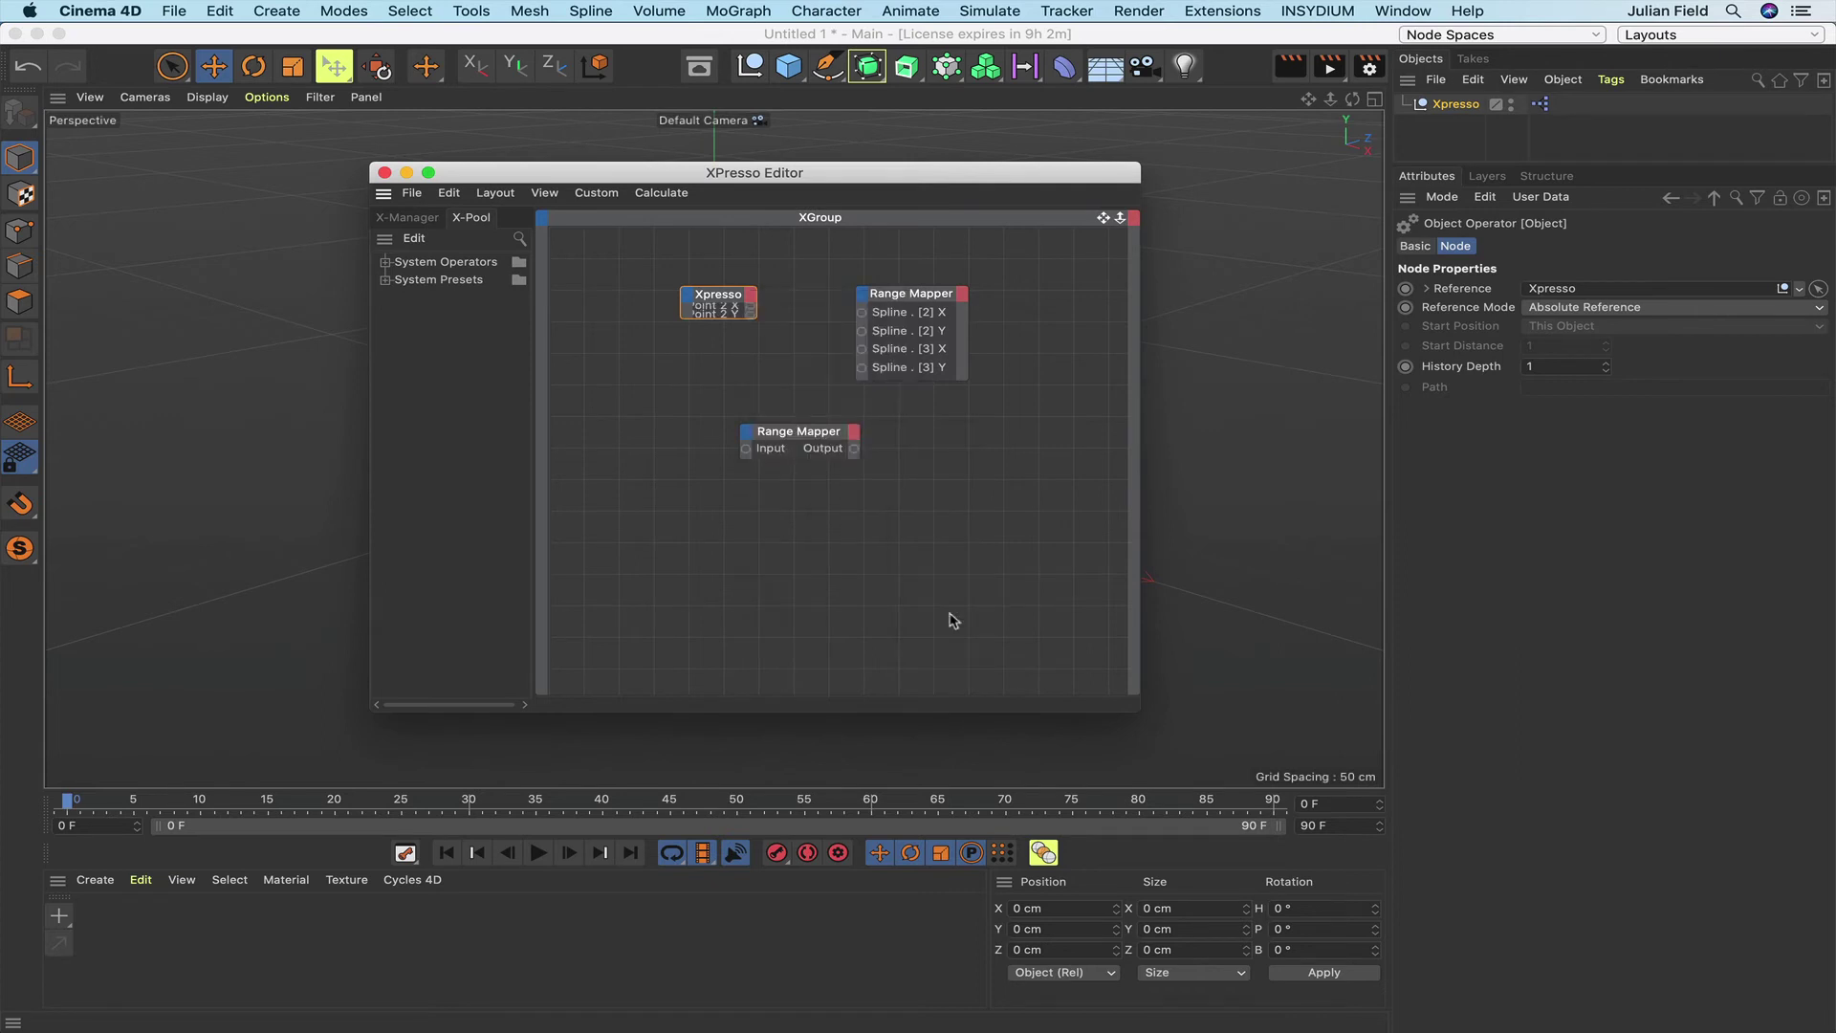
Add Point 3 X and Point 3 Y user data outputs to the Xpresso node and place it, expanded, beside the Range Mapper object node.
{"action": "left_click", "coordinate": [752, 293]}
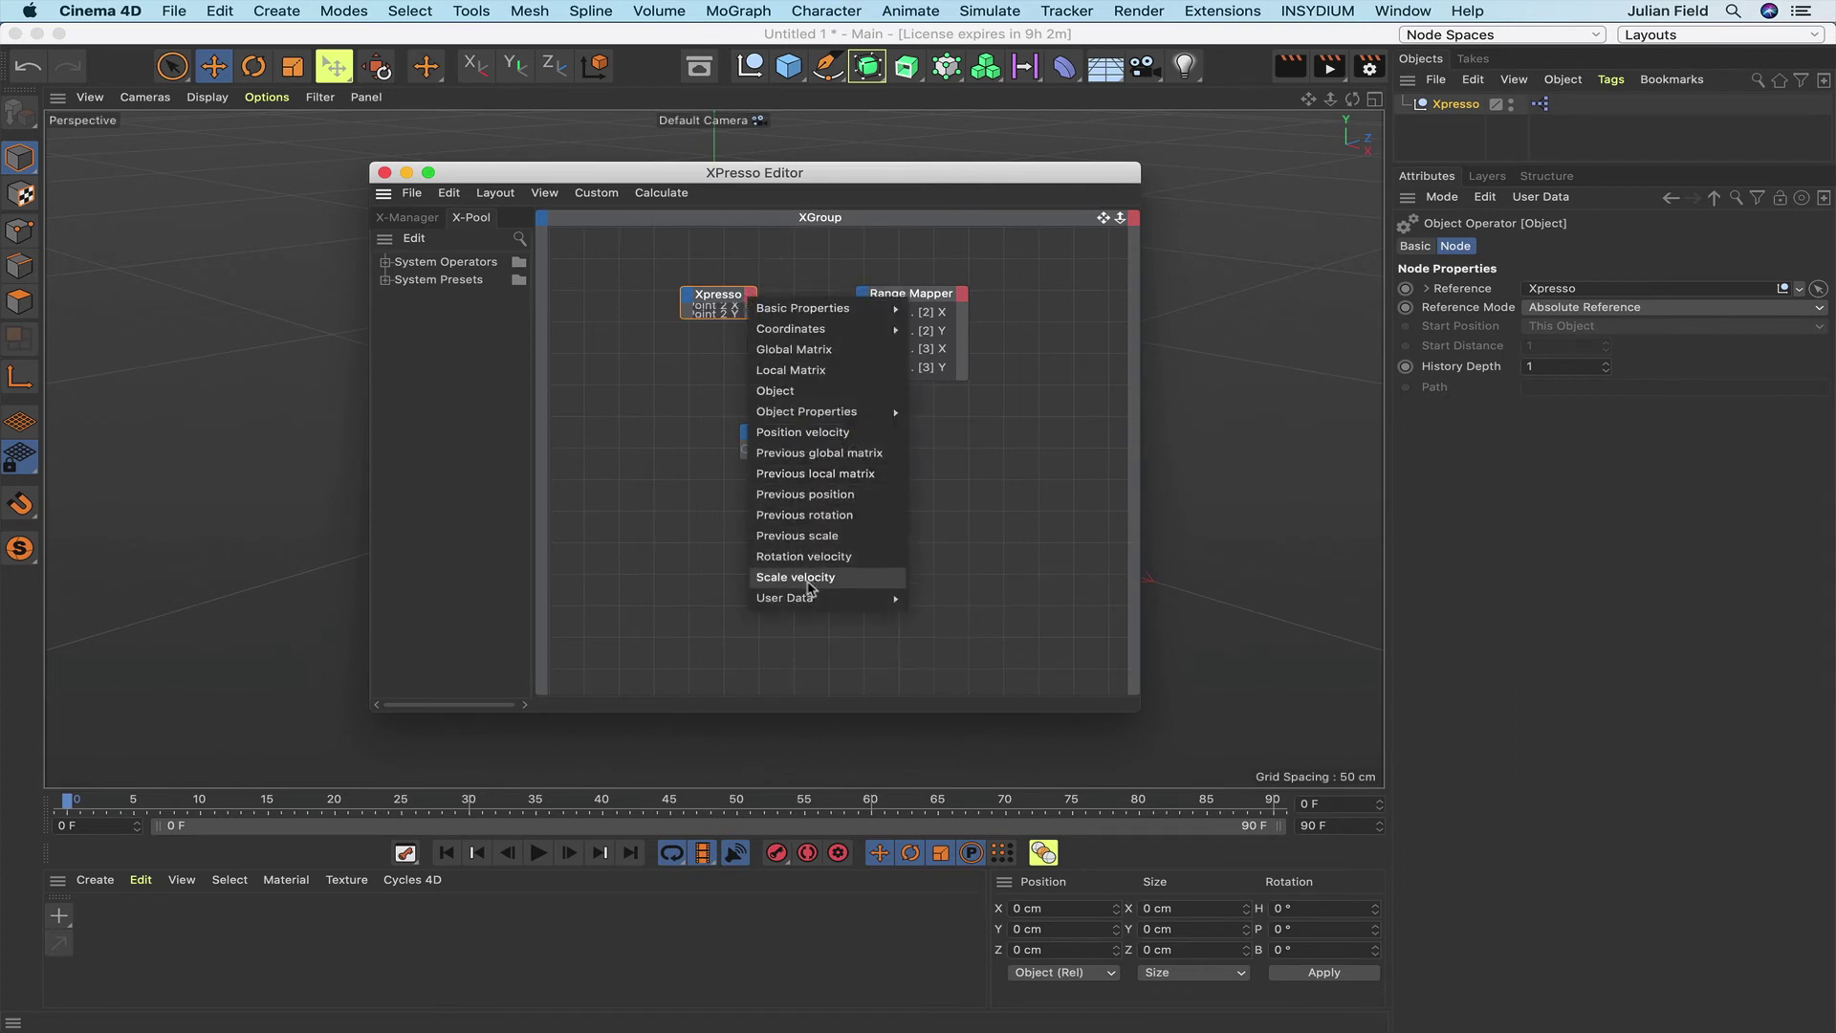
{"action": "mouse_move", "coordinate": [818, 601]}
{"action": "left_click", "coordinate": [935, 638]}
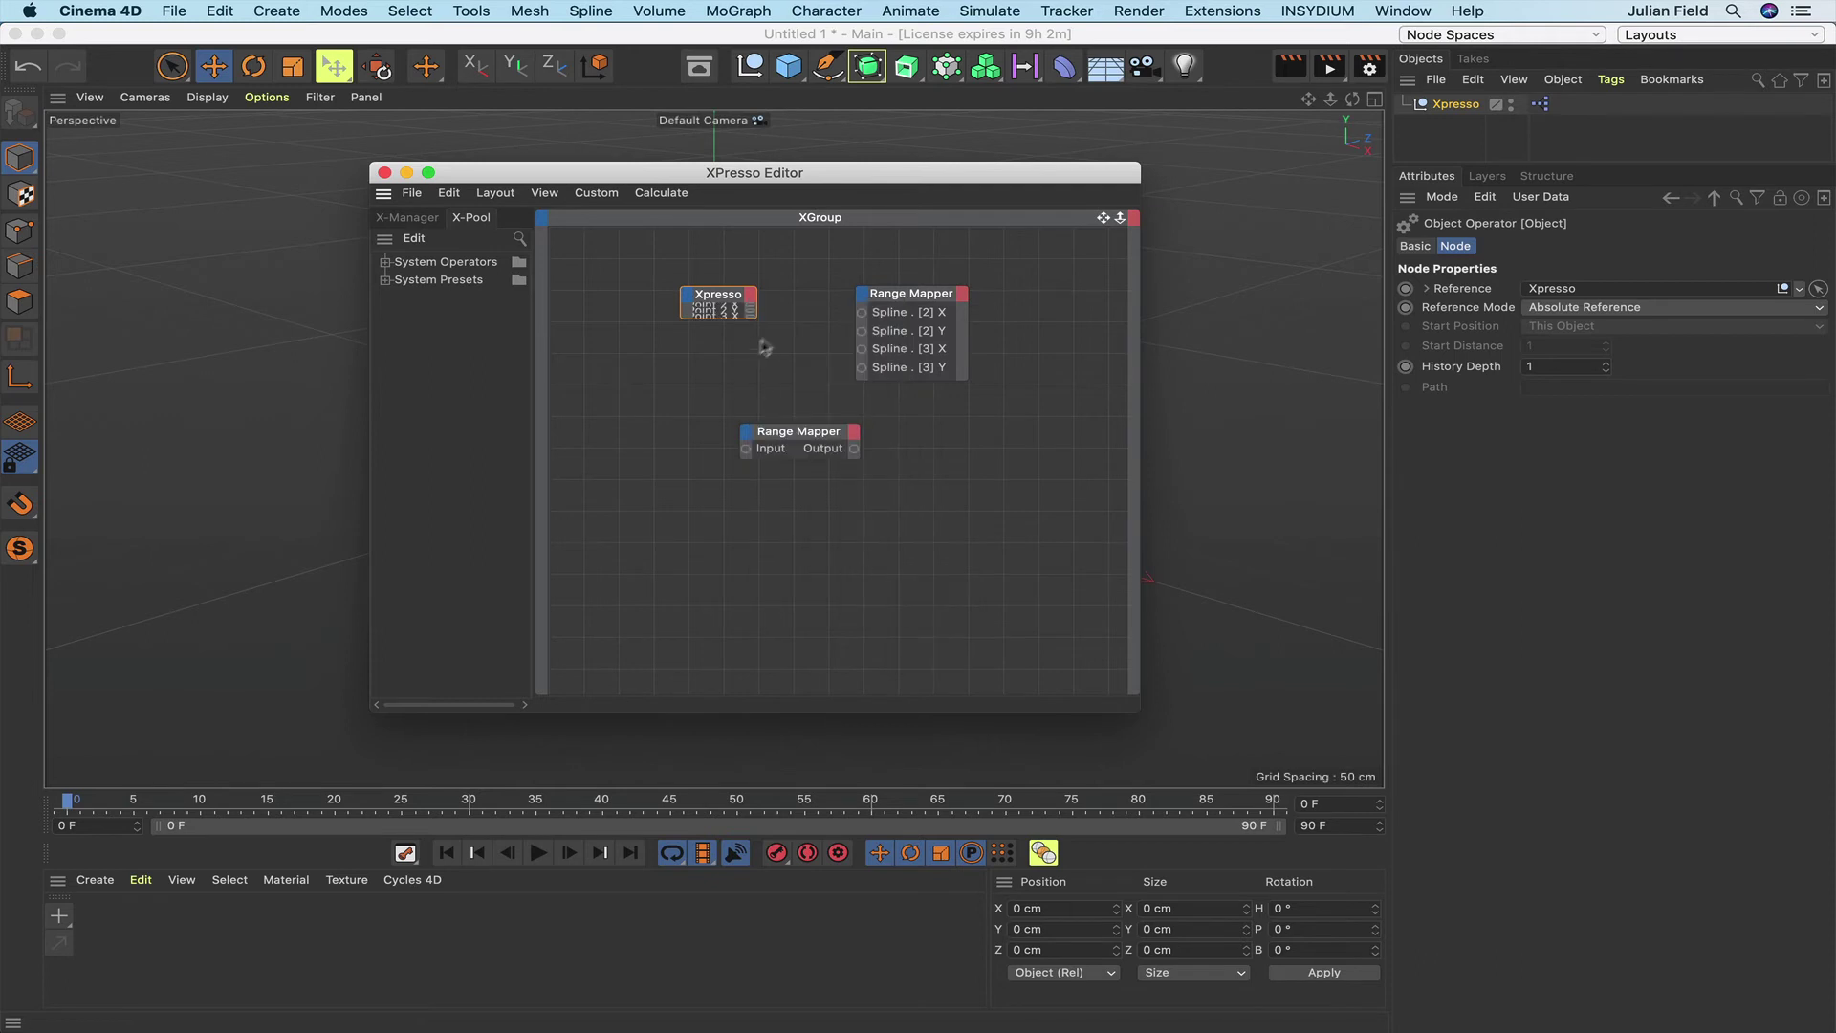
{"action": "left_click", "coordinate": [752, 299]}
{"action": "mouse_move", "coordinate": [813, 598]}
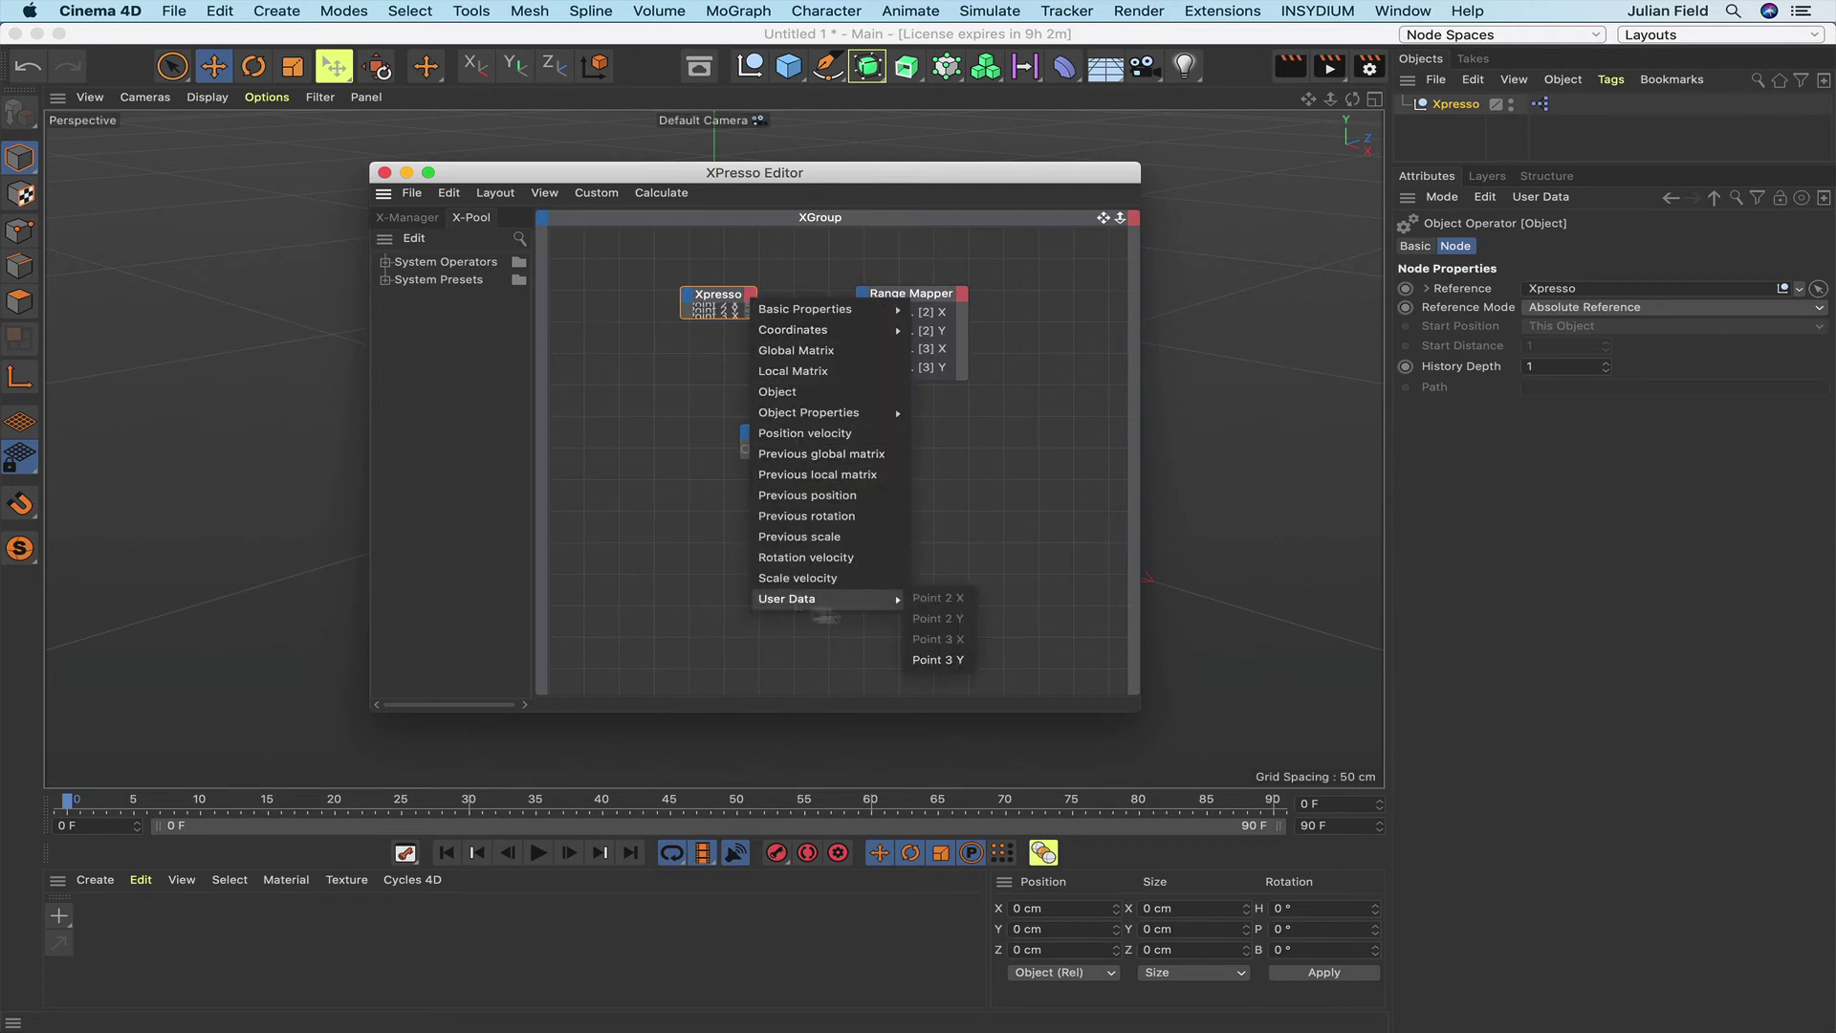
{"action": "left_click", "coordinate": [941, 660]}
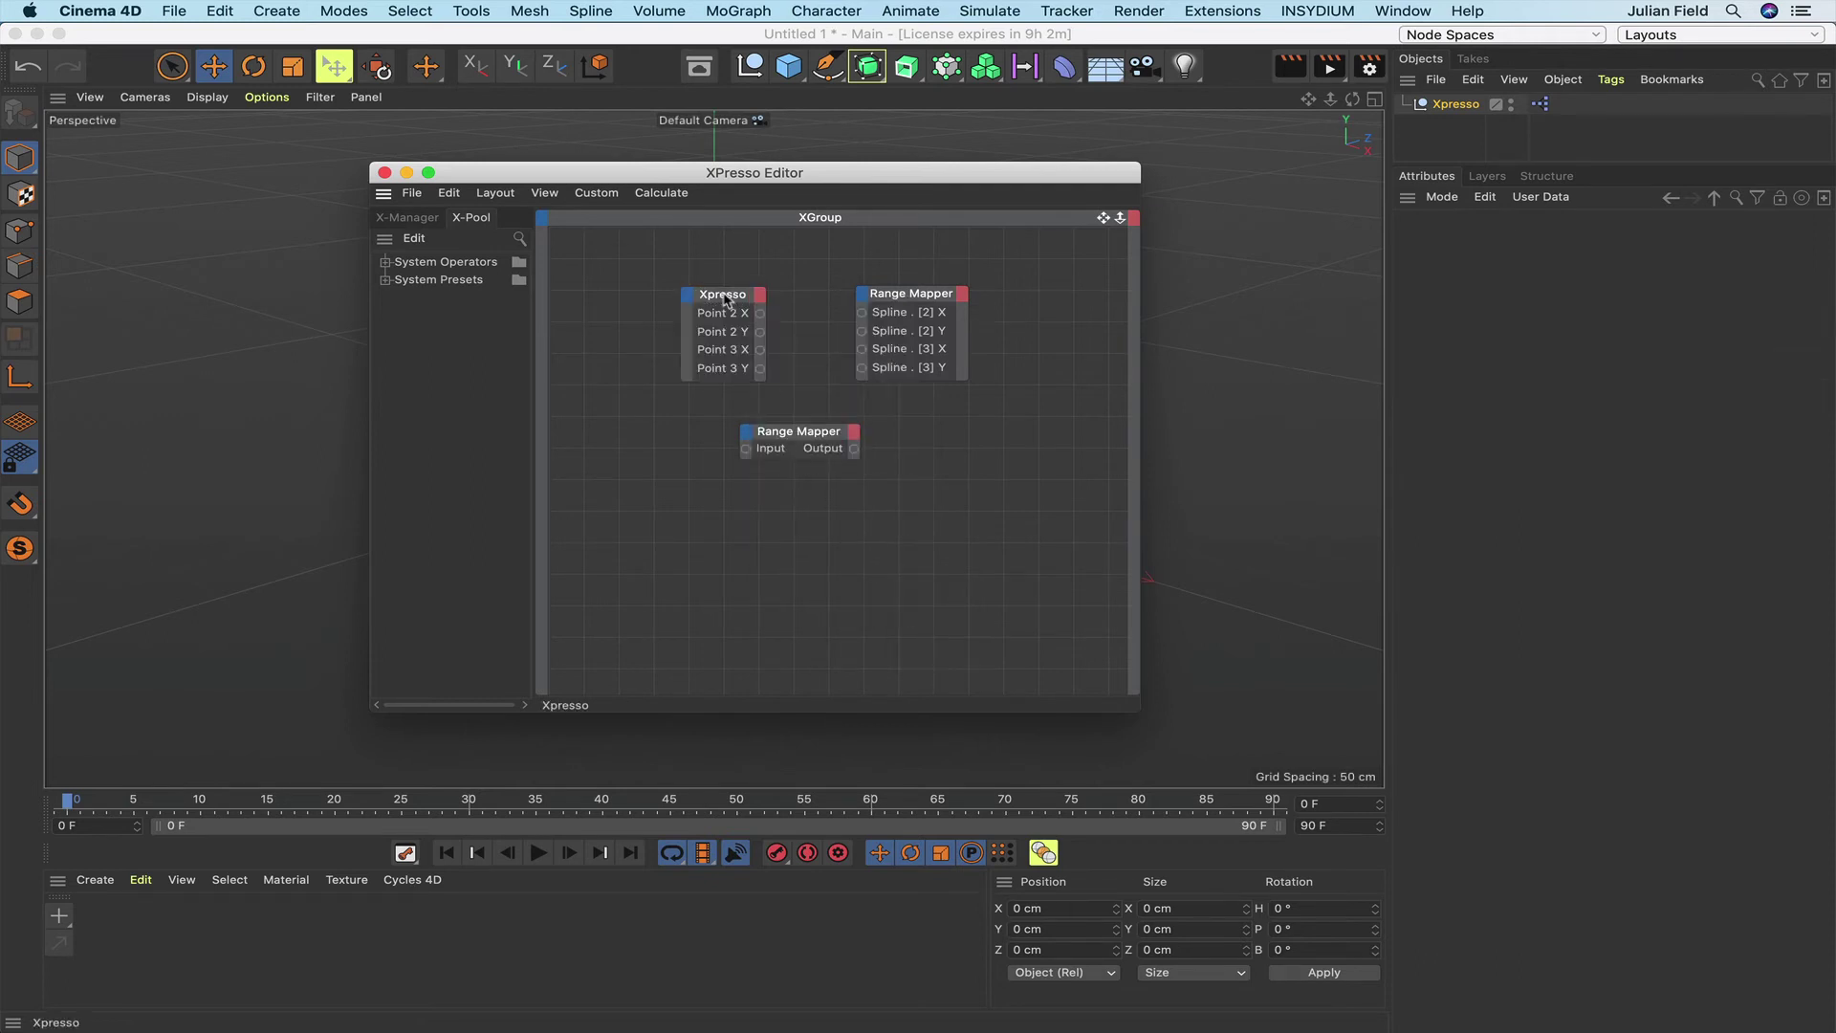
{"action": "left_click_drag", "start_coordinate": [731, 298], "coordinate": [747, 299]}
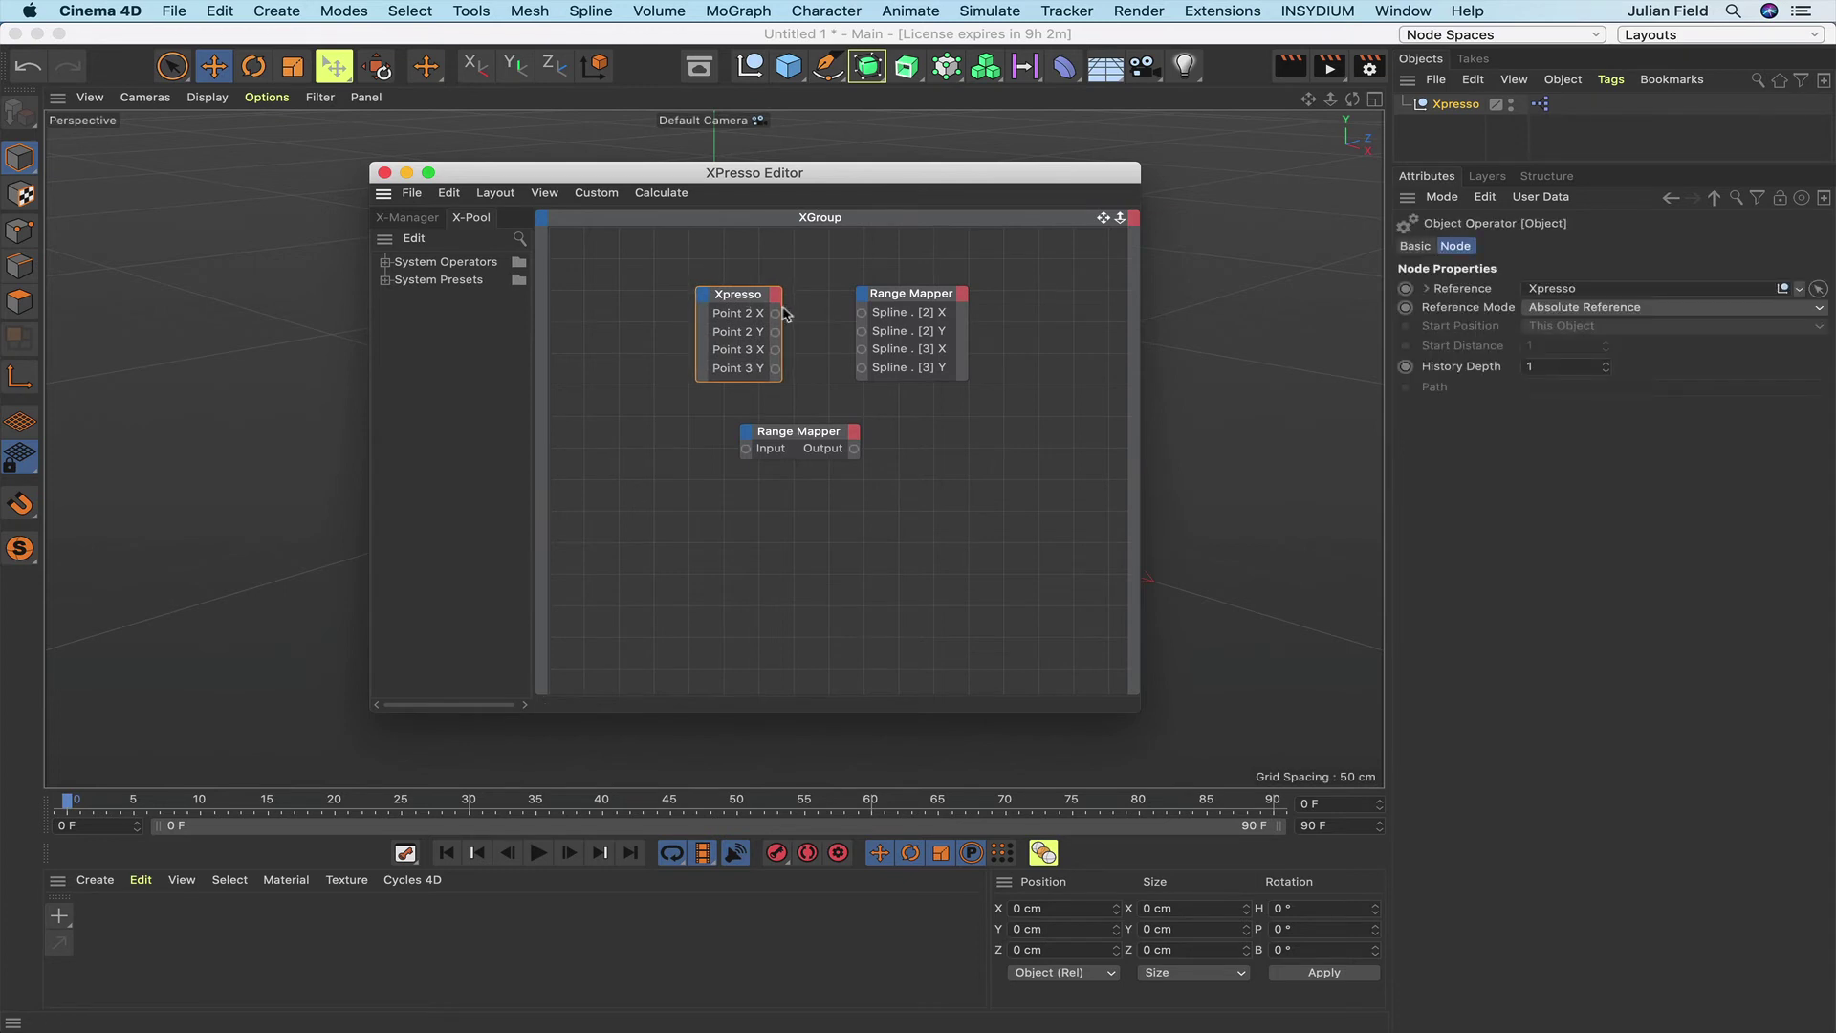
Connect the four Xpresso point outputs to the matching Spline [2] and [3] X and Y inputs, and show the original Range Mapper's spline.
{"action": "left_click", "coordinate": [803, 437]}
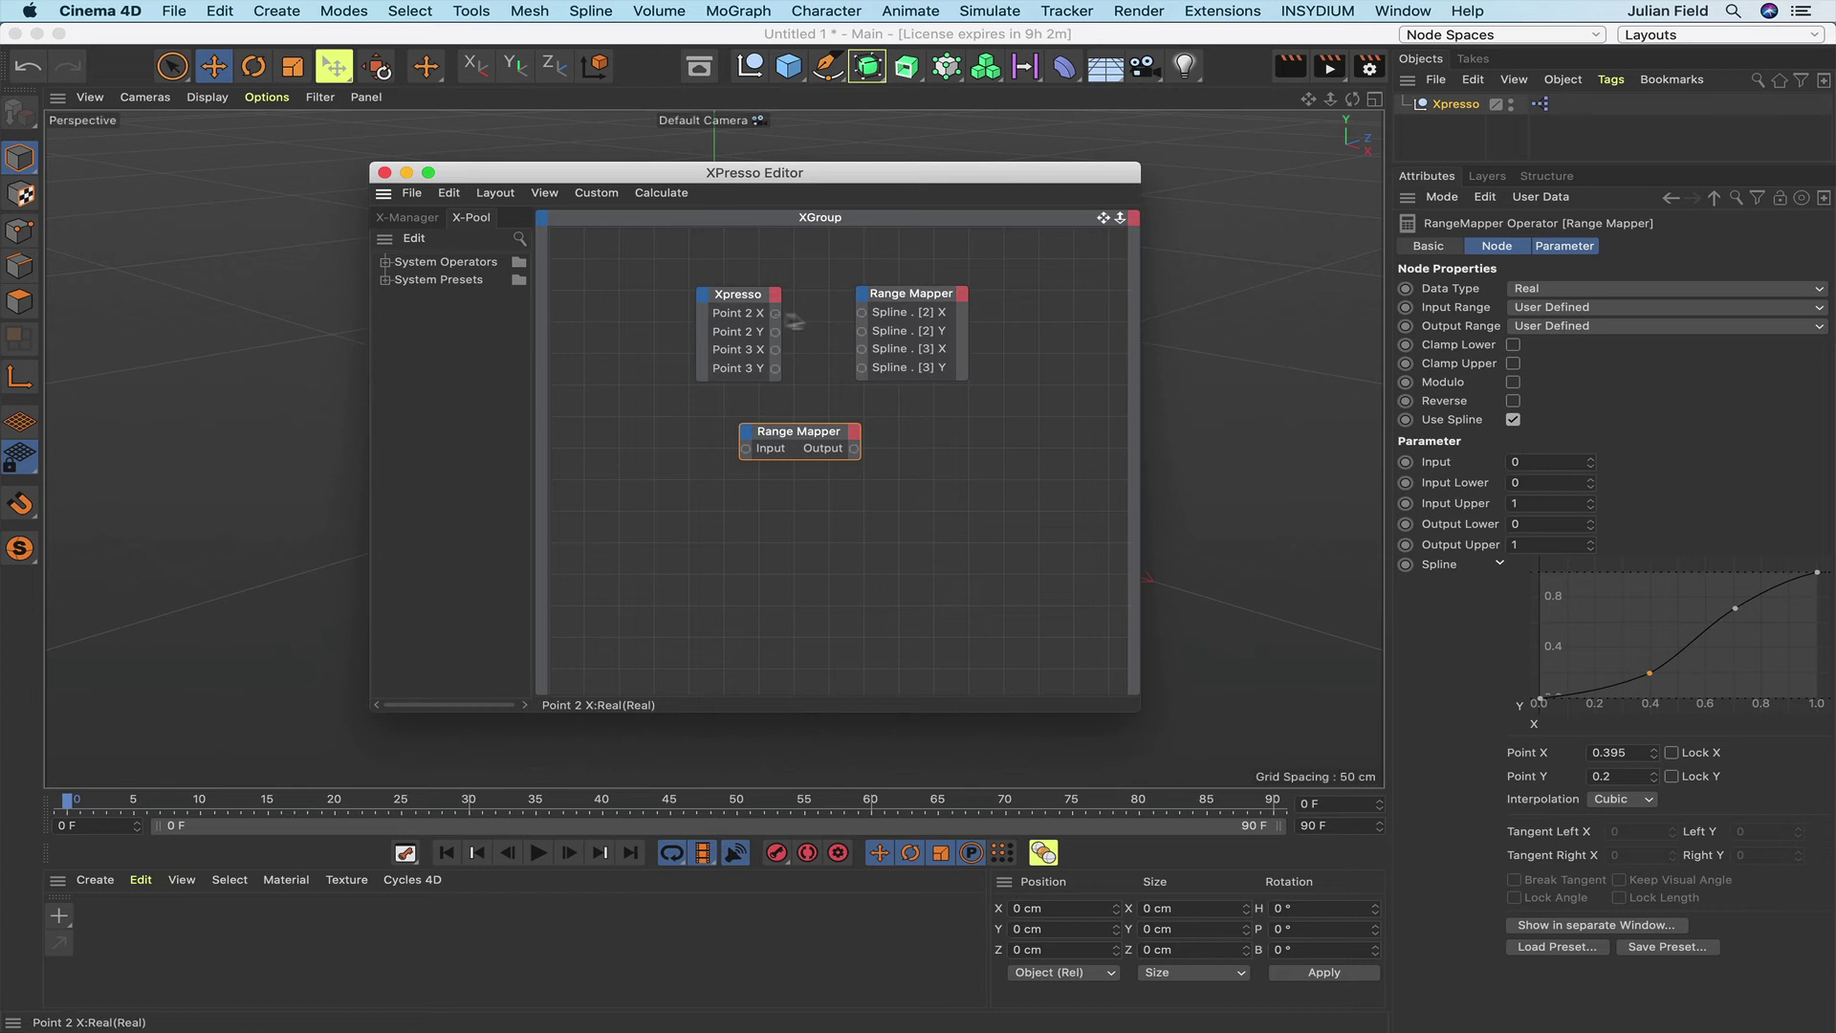
{"action": "left_click_drag", "start_coordinate": [795, 323], "coordinate": [866, 373]}
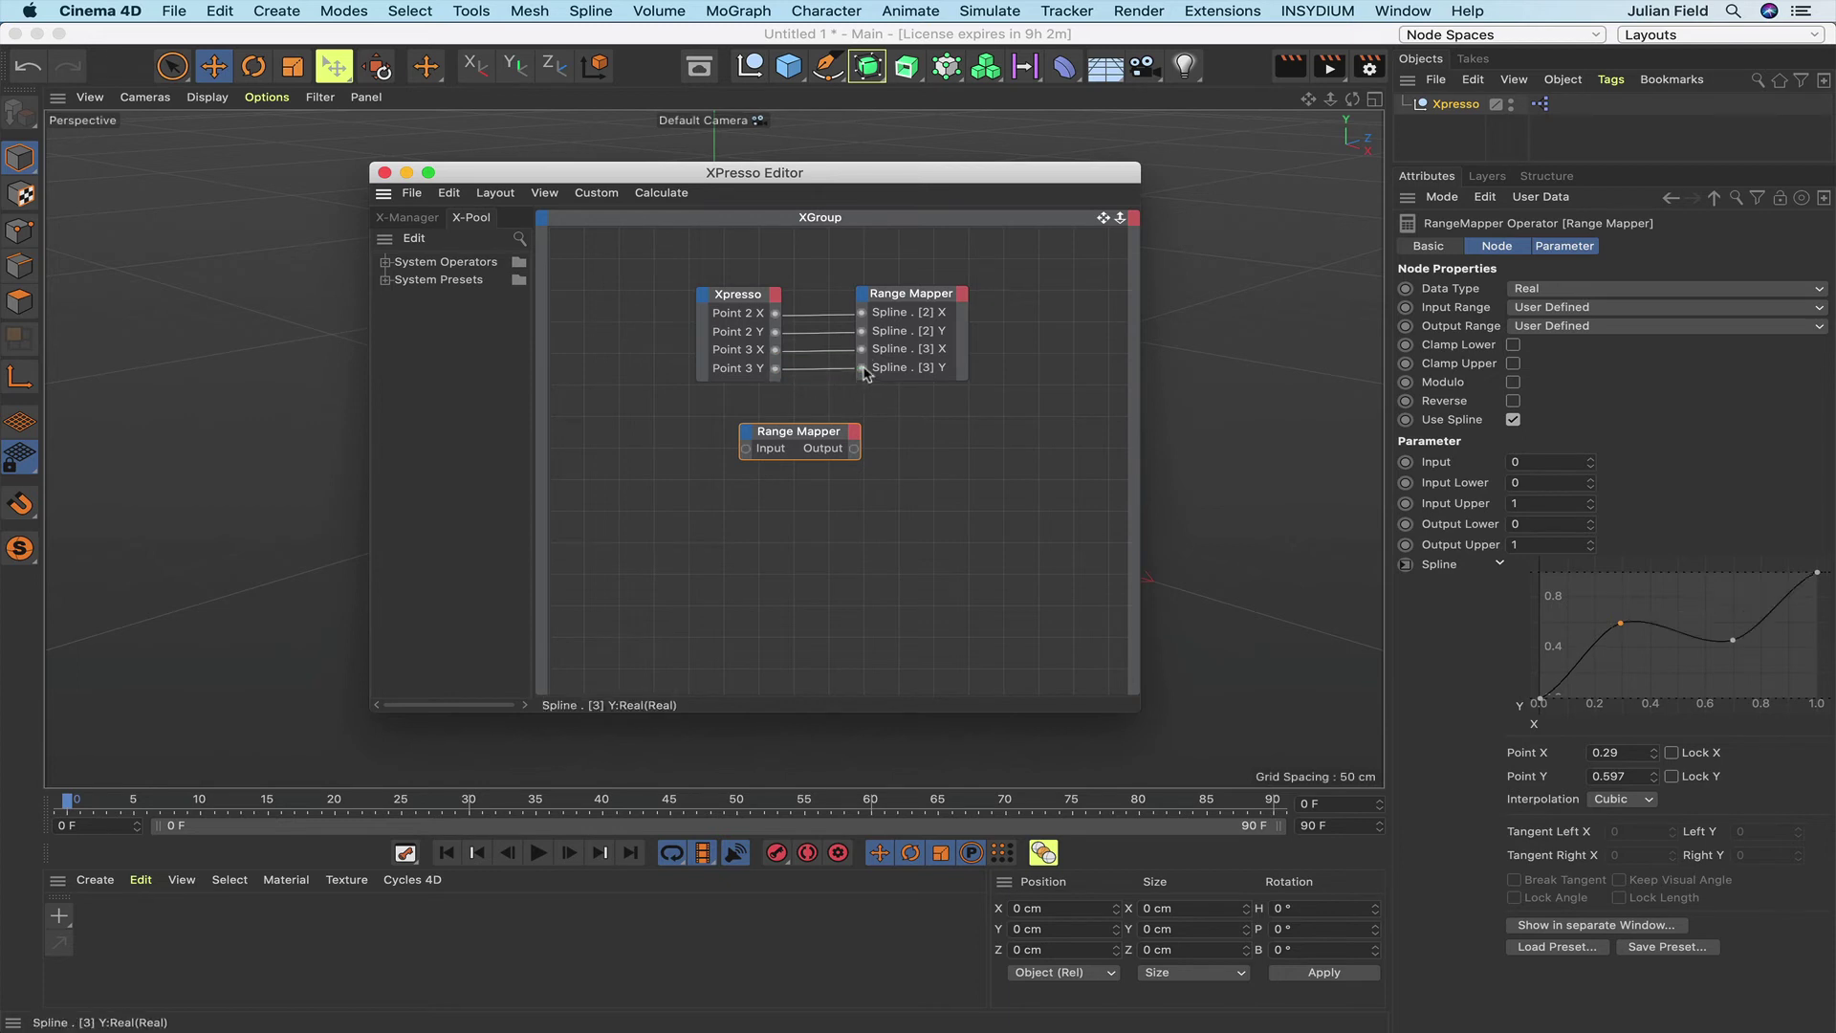
{"action": "left_click", "coordinate": [757, 295]}
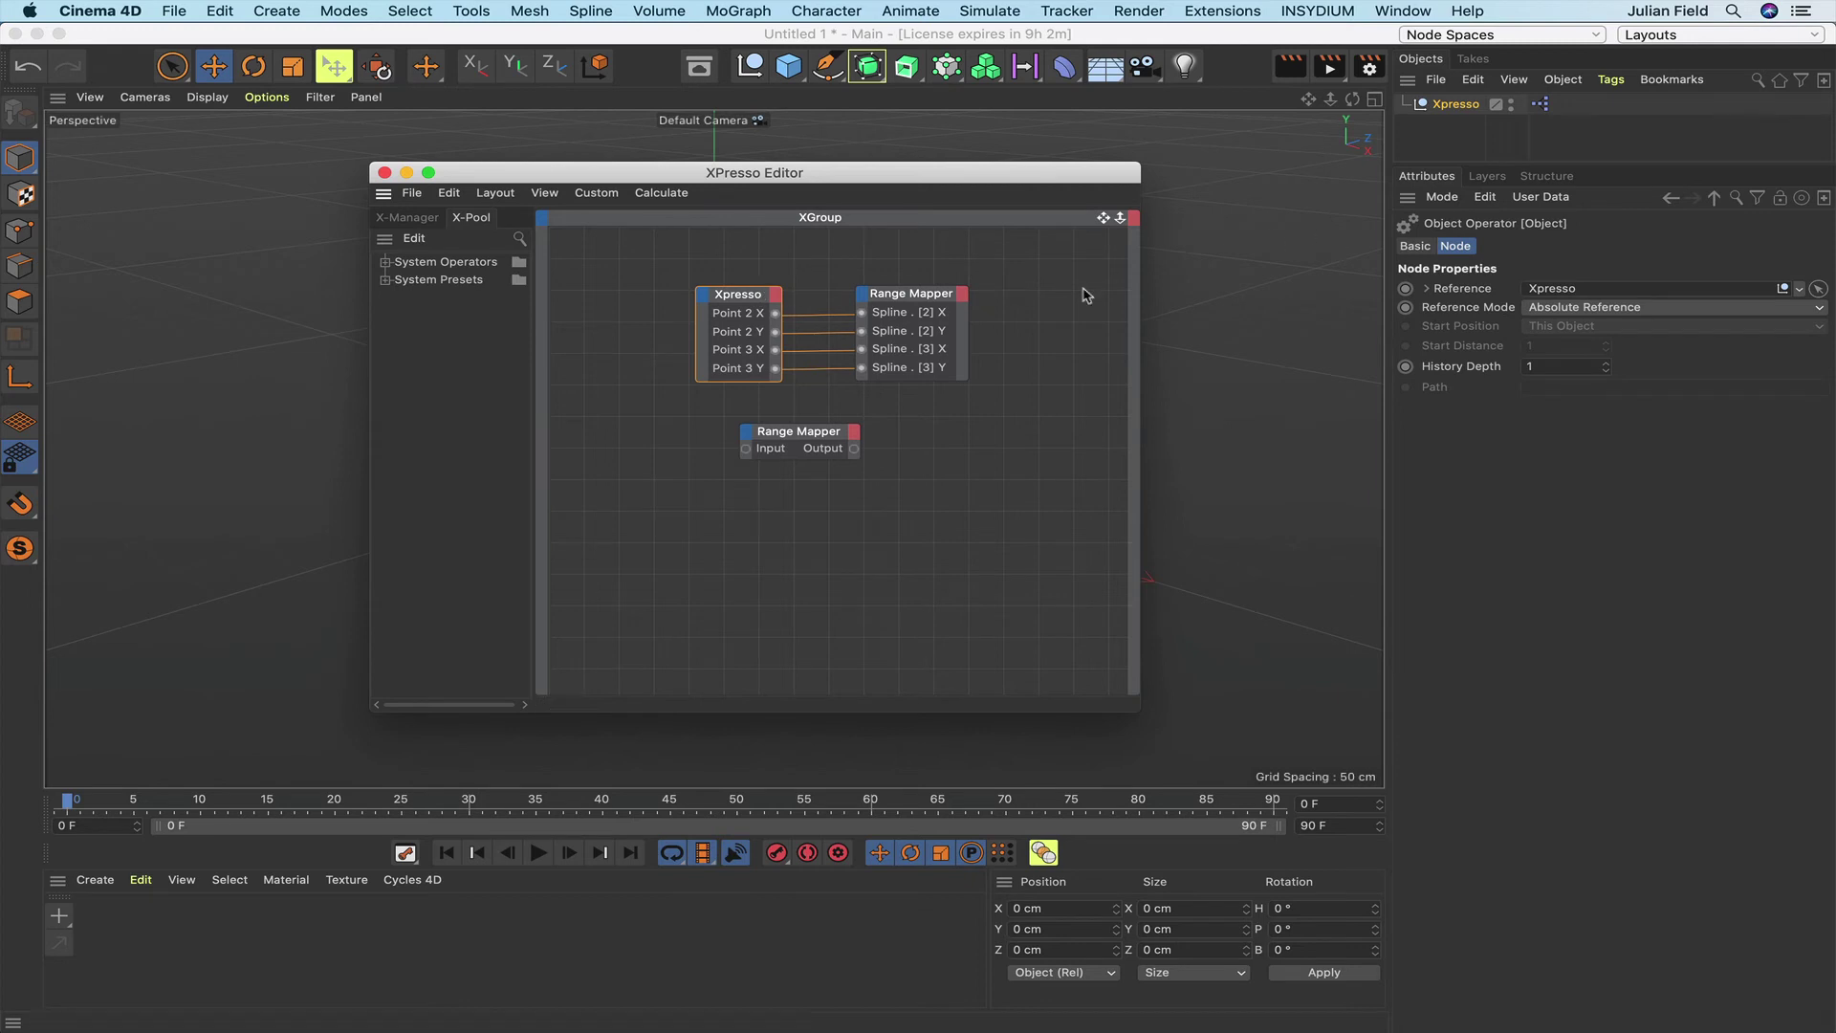
{"action": "left_click", "coordinate": [799, 431]}
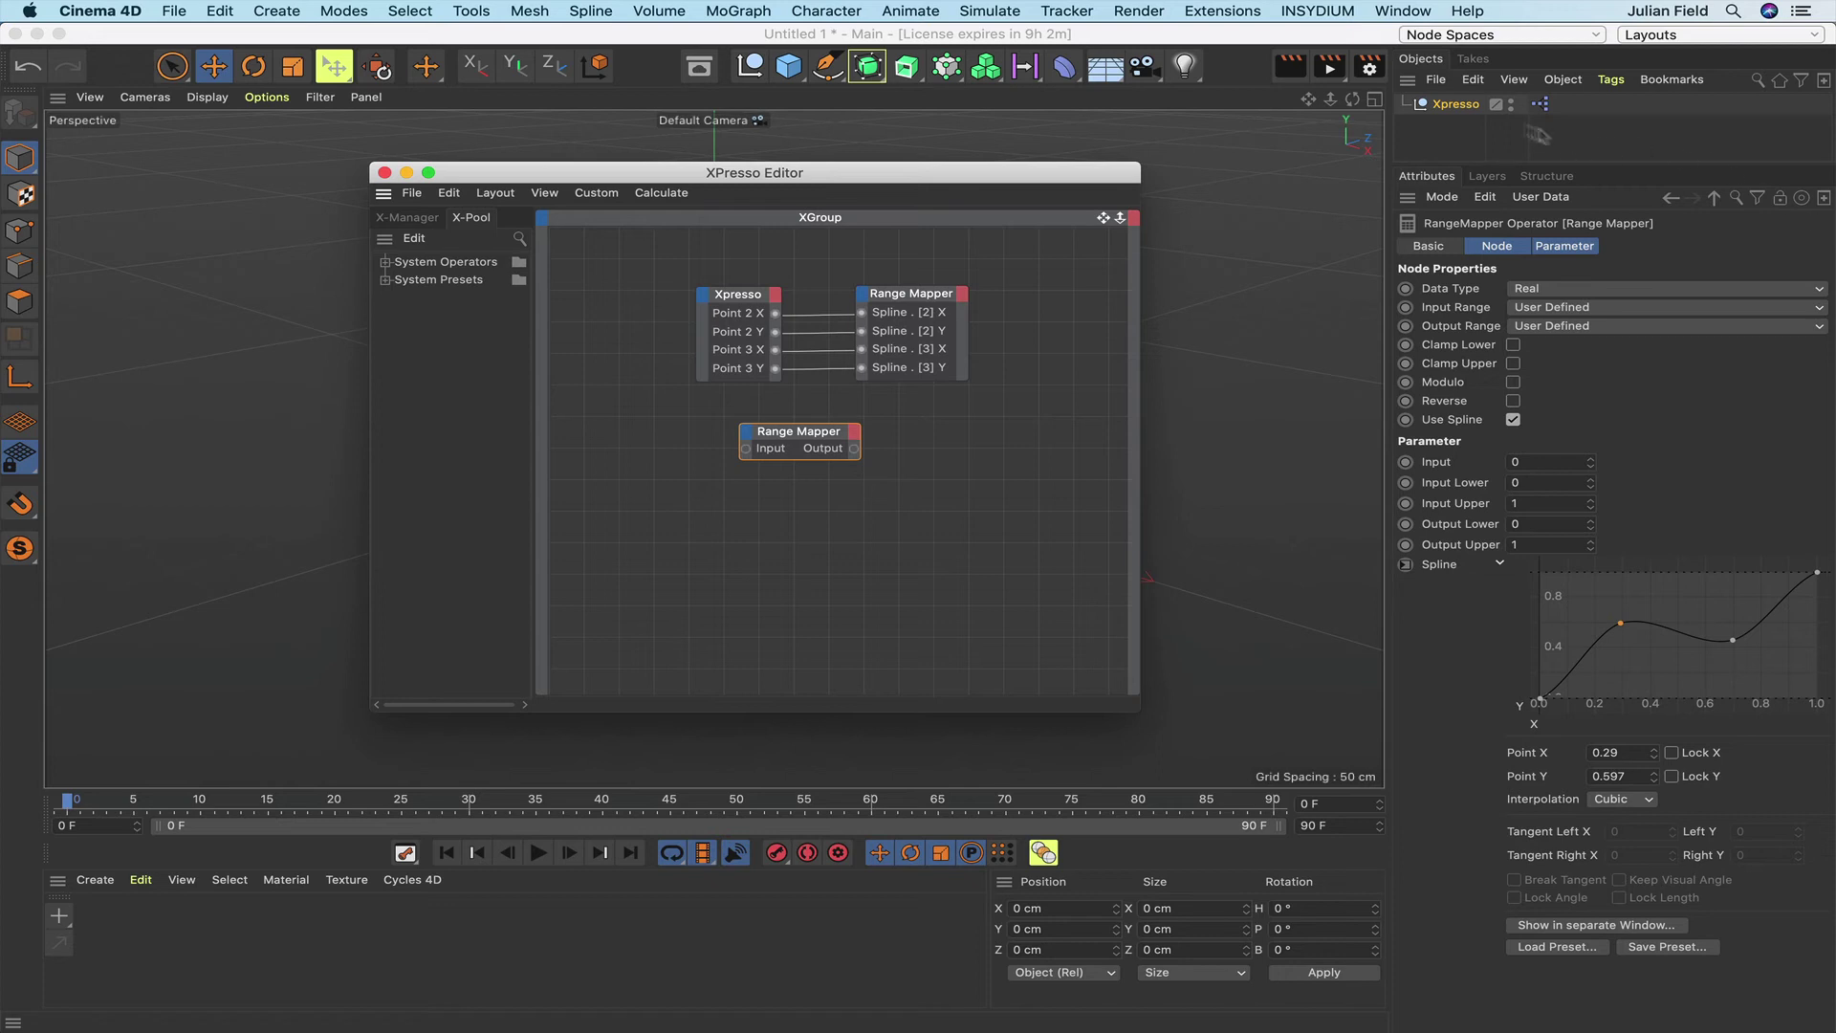
Open the Xpresso null's attributes in a separate window and move the XPresso Editor away from it.
{"action": "left_click", "coordinate": [1485, 111]}
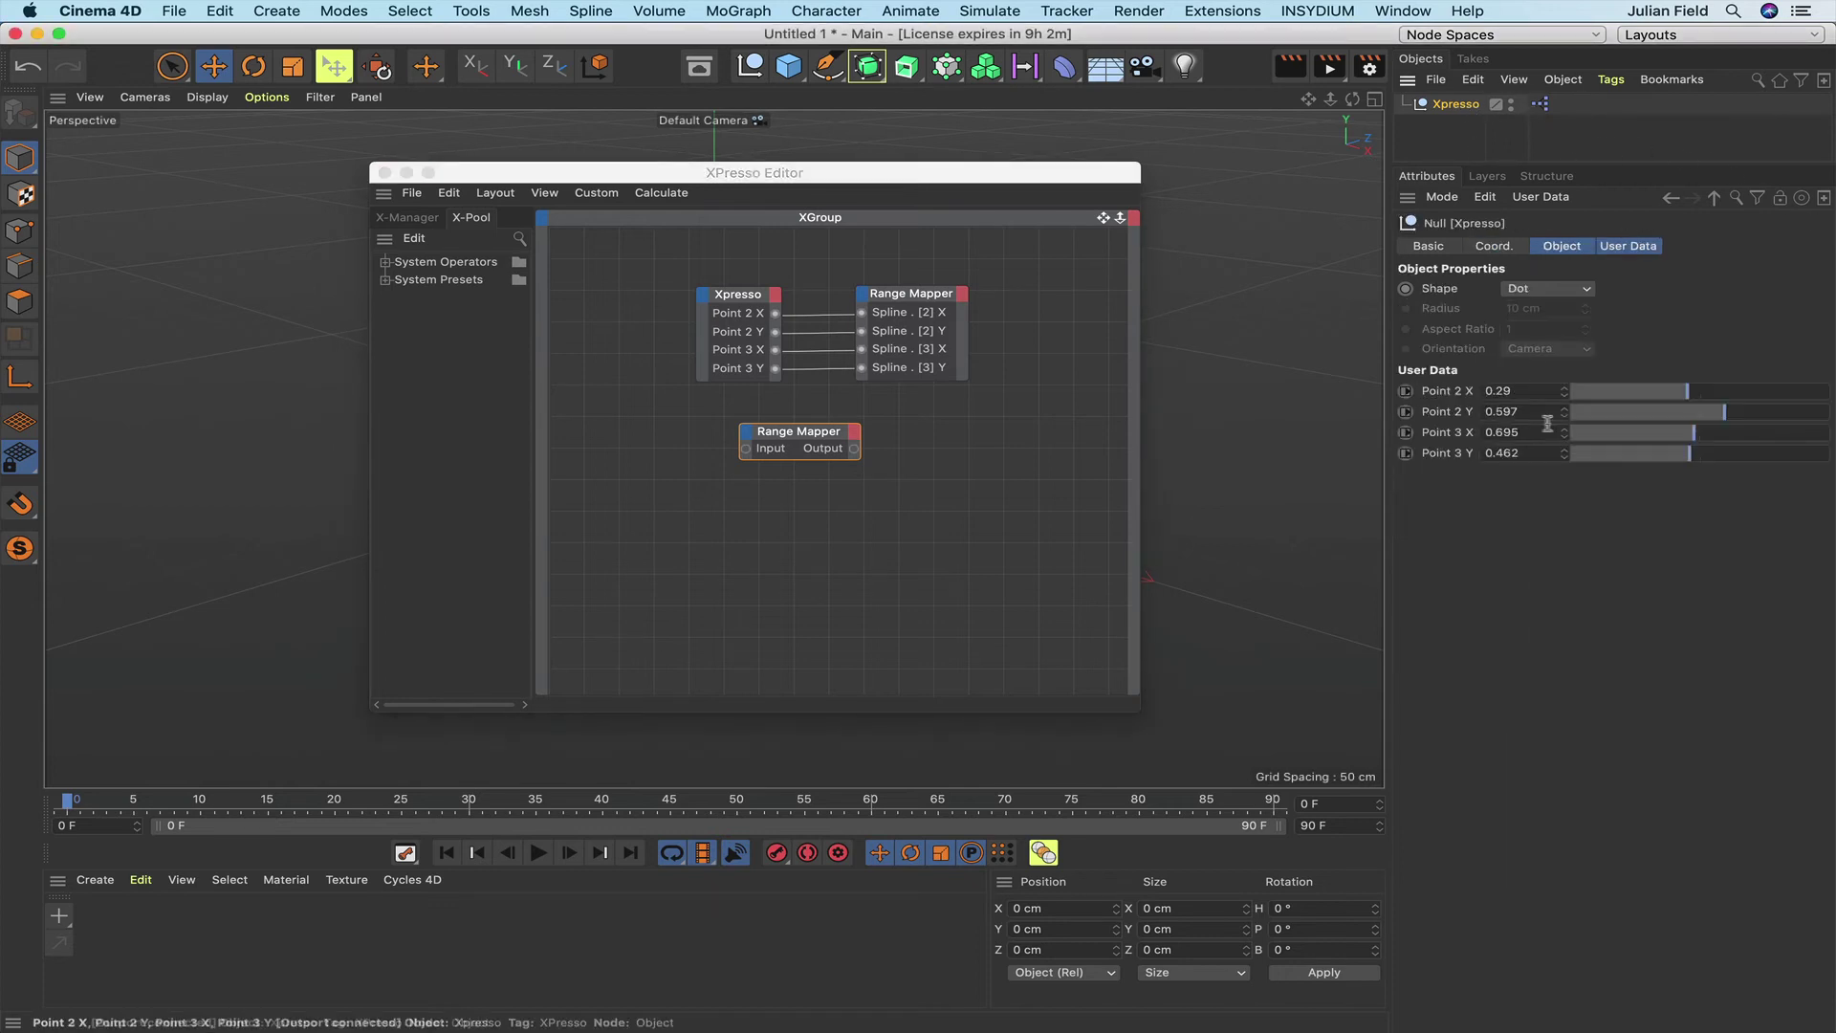
{"action": "left_click", "coordinate": [1825, 196]}
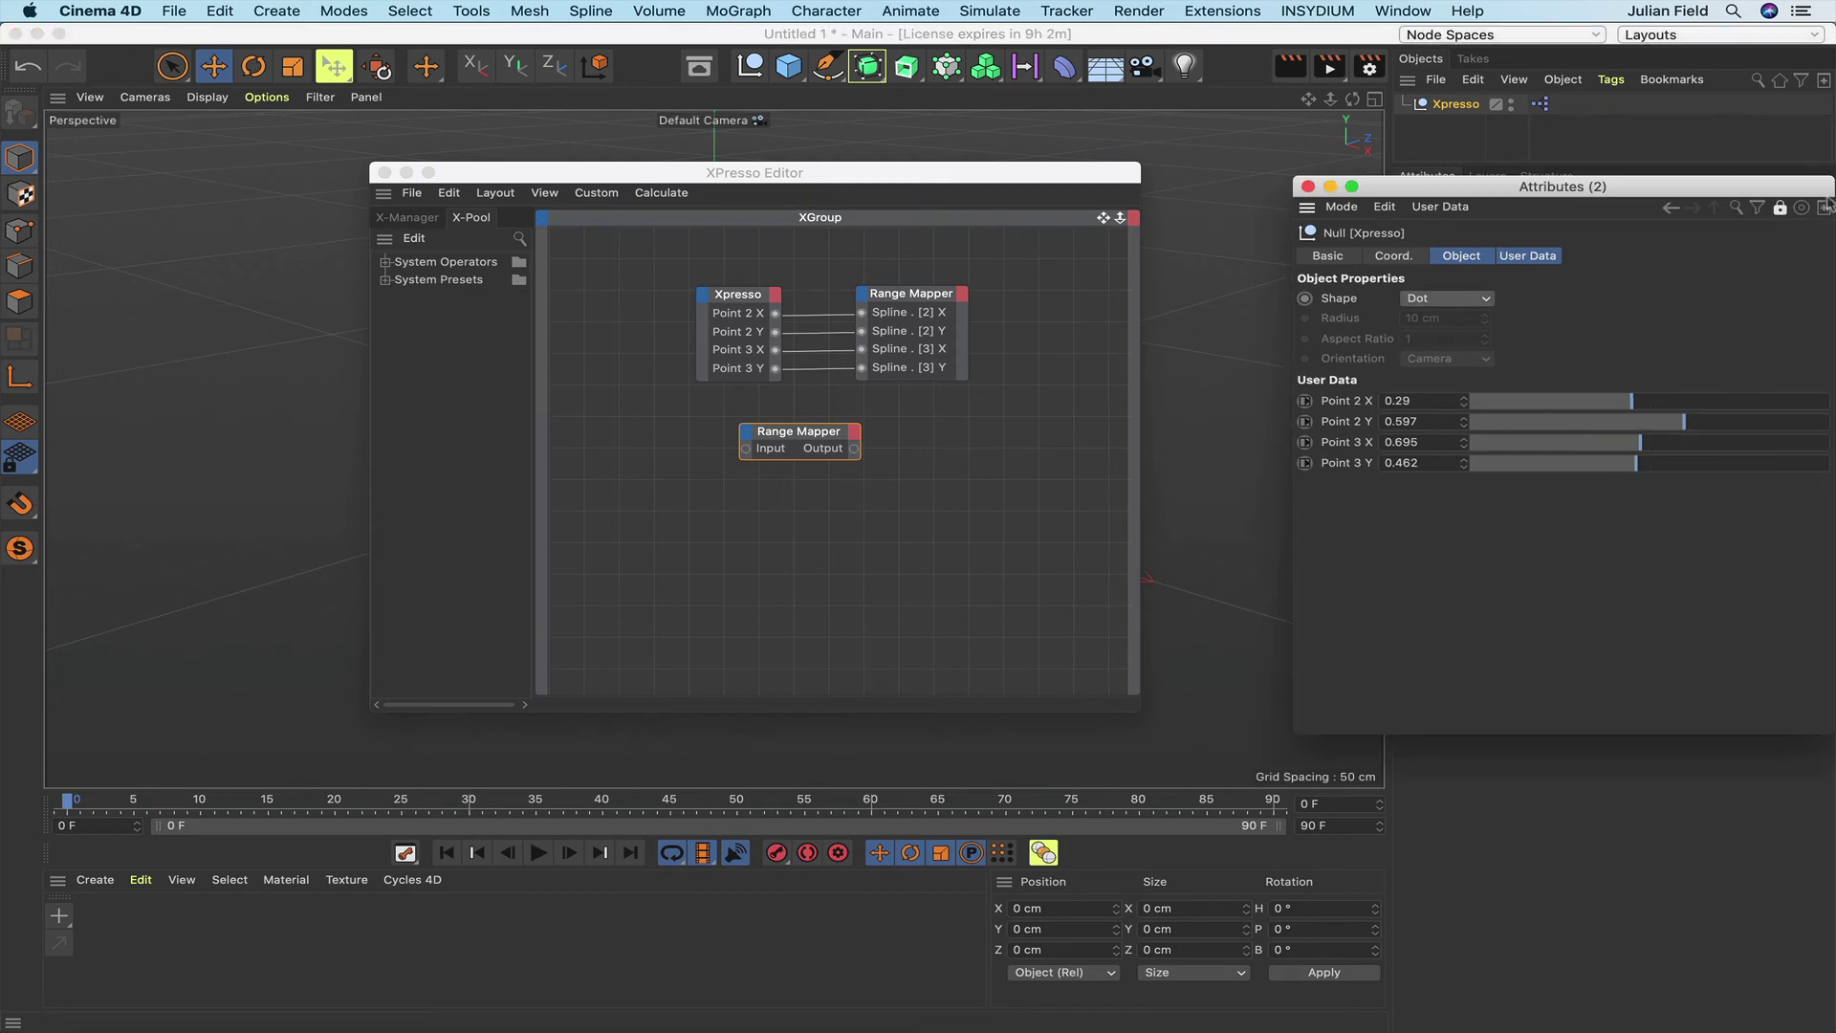
{"action": "left_click", "coordinate": [1090, 181]}
{"action": "left_click_drag", "start_coordinate": [1090, 182], "coordinate": [722, 109]}
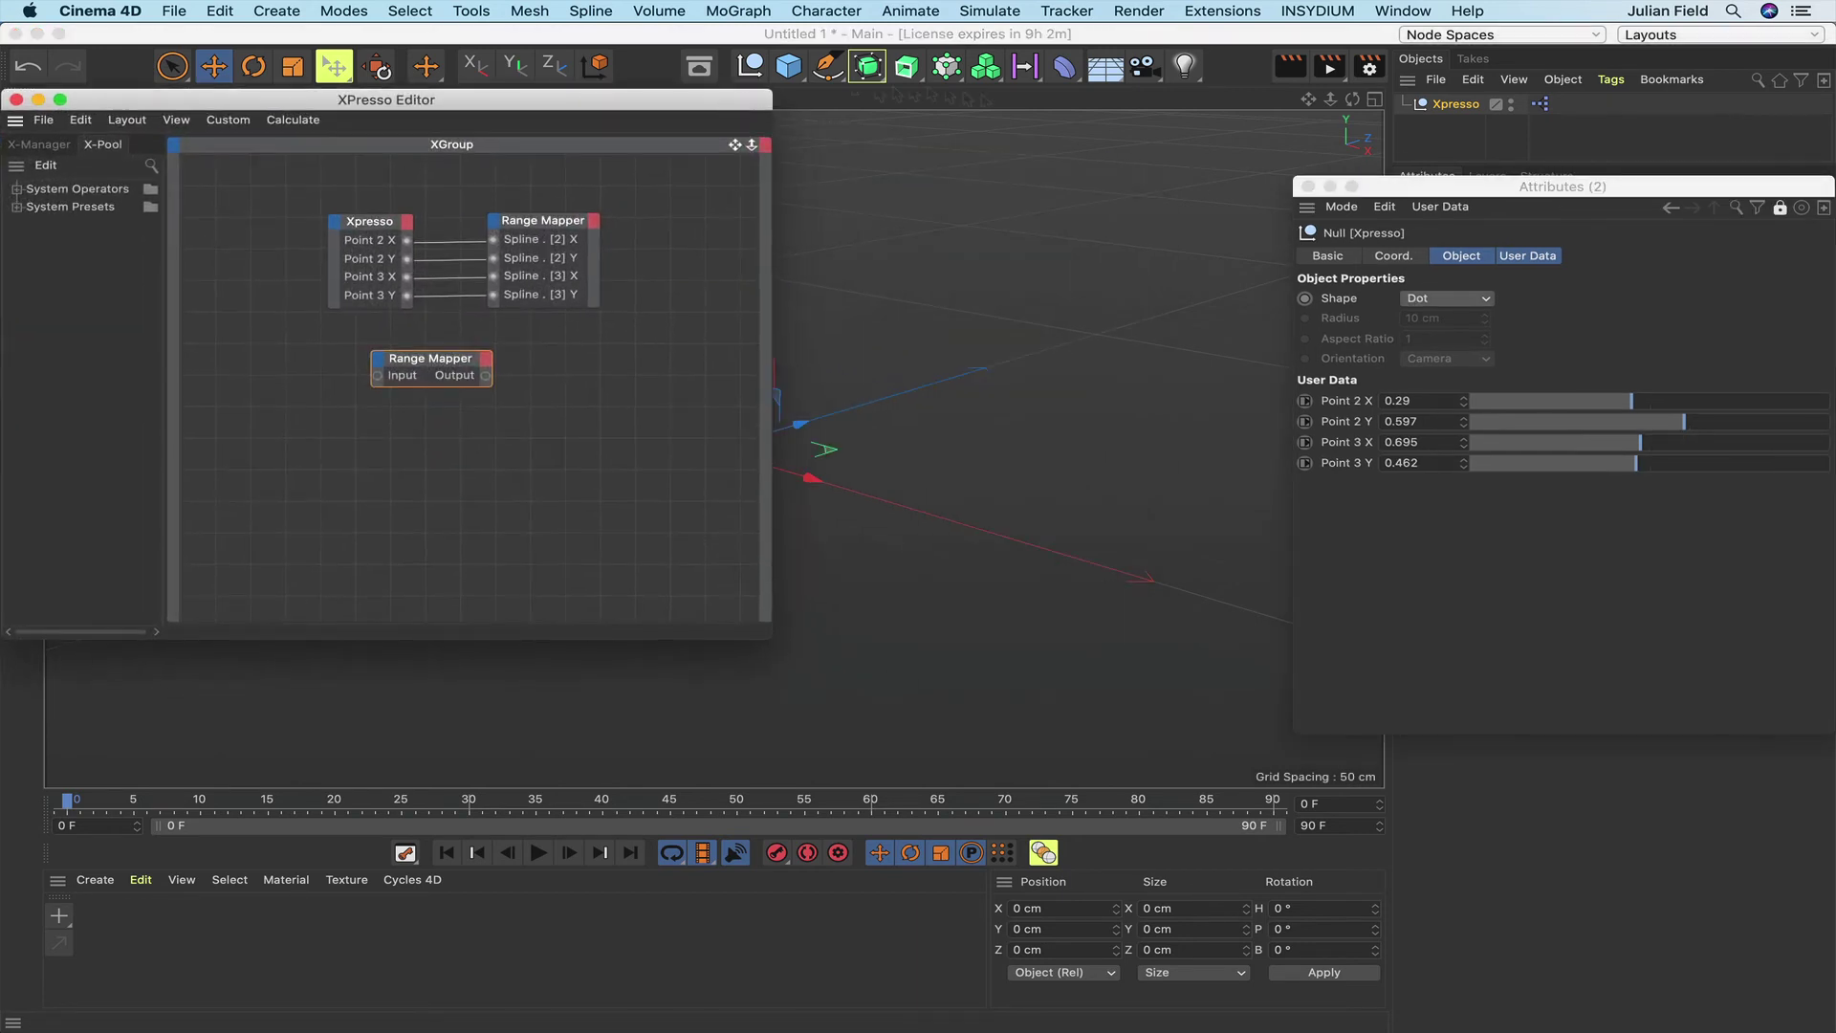
{"action": "left_click", "coordinate": [1520, 209]}
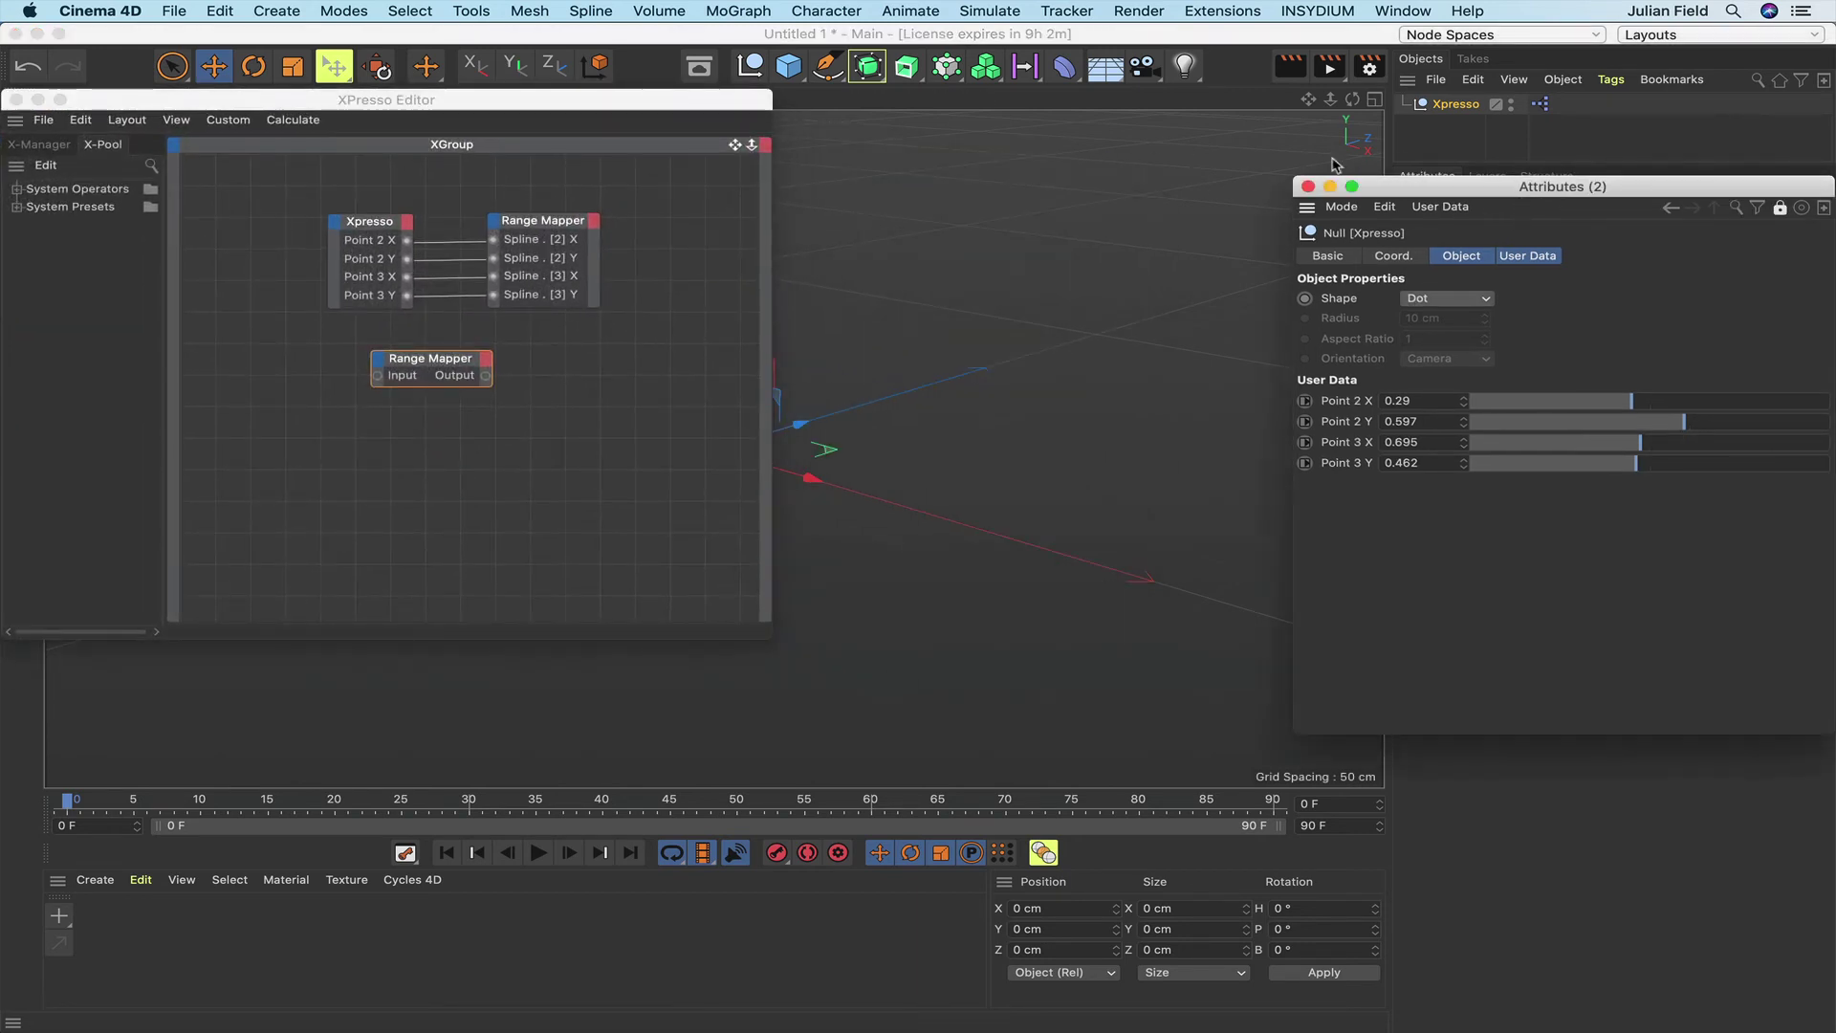
With the original Range Mapper's spline shown beside the null's attributes, adjust Point 2 to X 0.255, Y 0.871 and Point 3 to X 0.758, Y 0.147.
{"action": "left_click_drag", "start_coordinate": [1439, 189], "coordinate": [943, 91]}
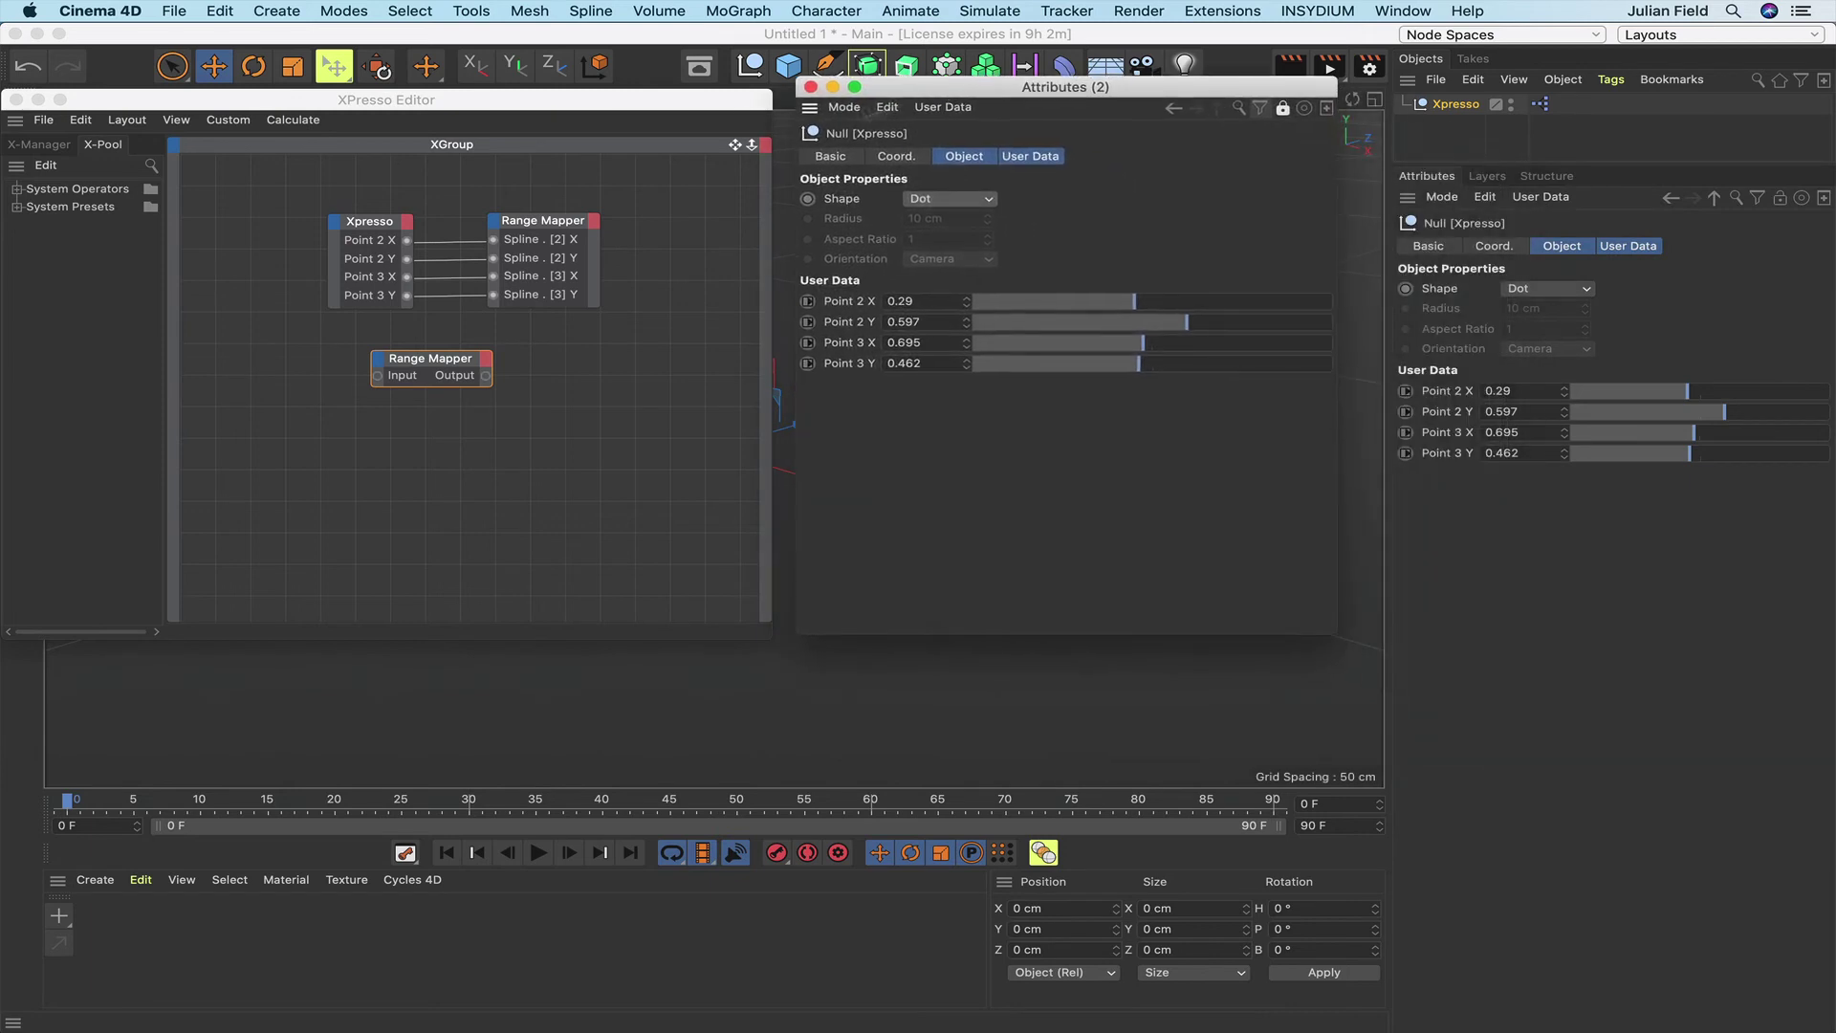
{"action": "left_click", "coordinate": [445, 362]}
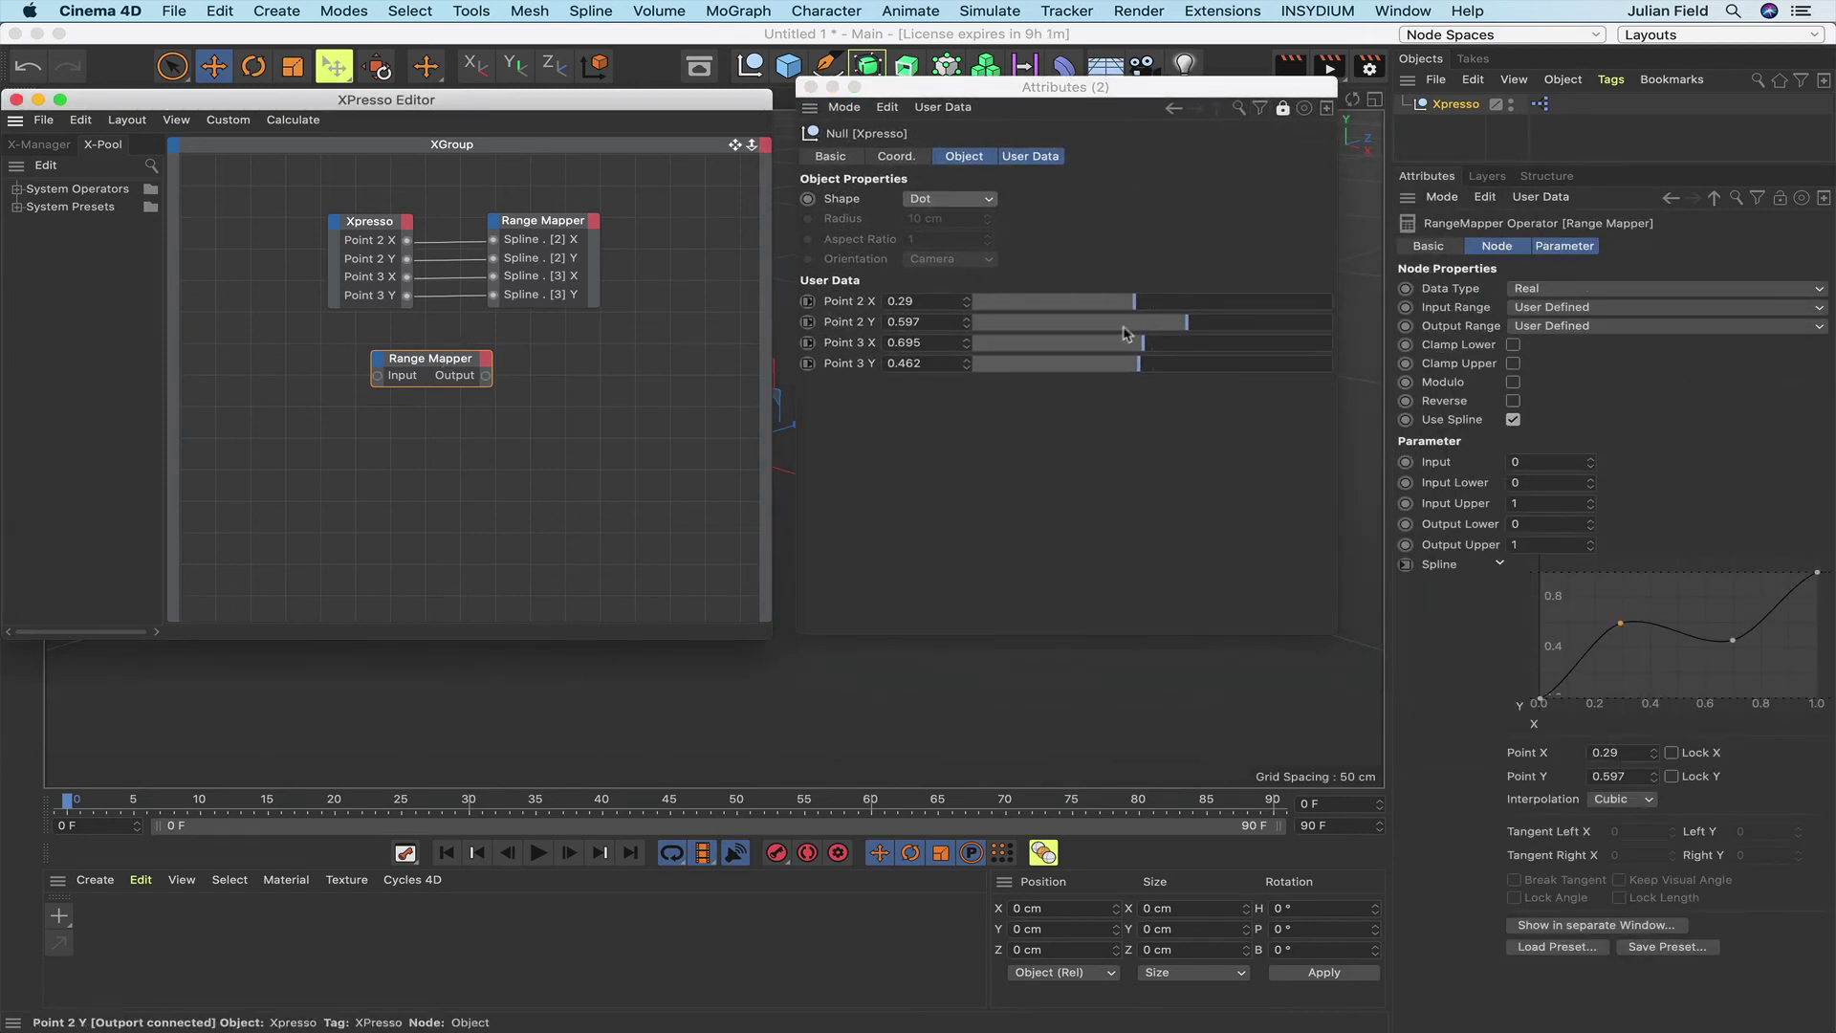
{"action": "left_click_drag", "start_coordinate": [1138, 312], "coordinate": [1075, 315]}
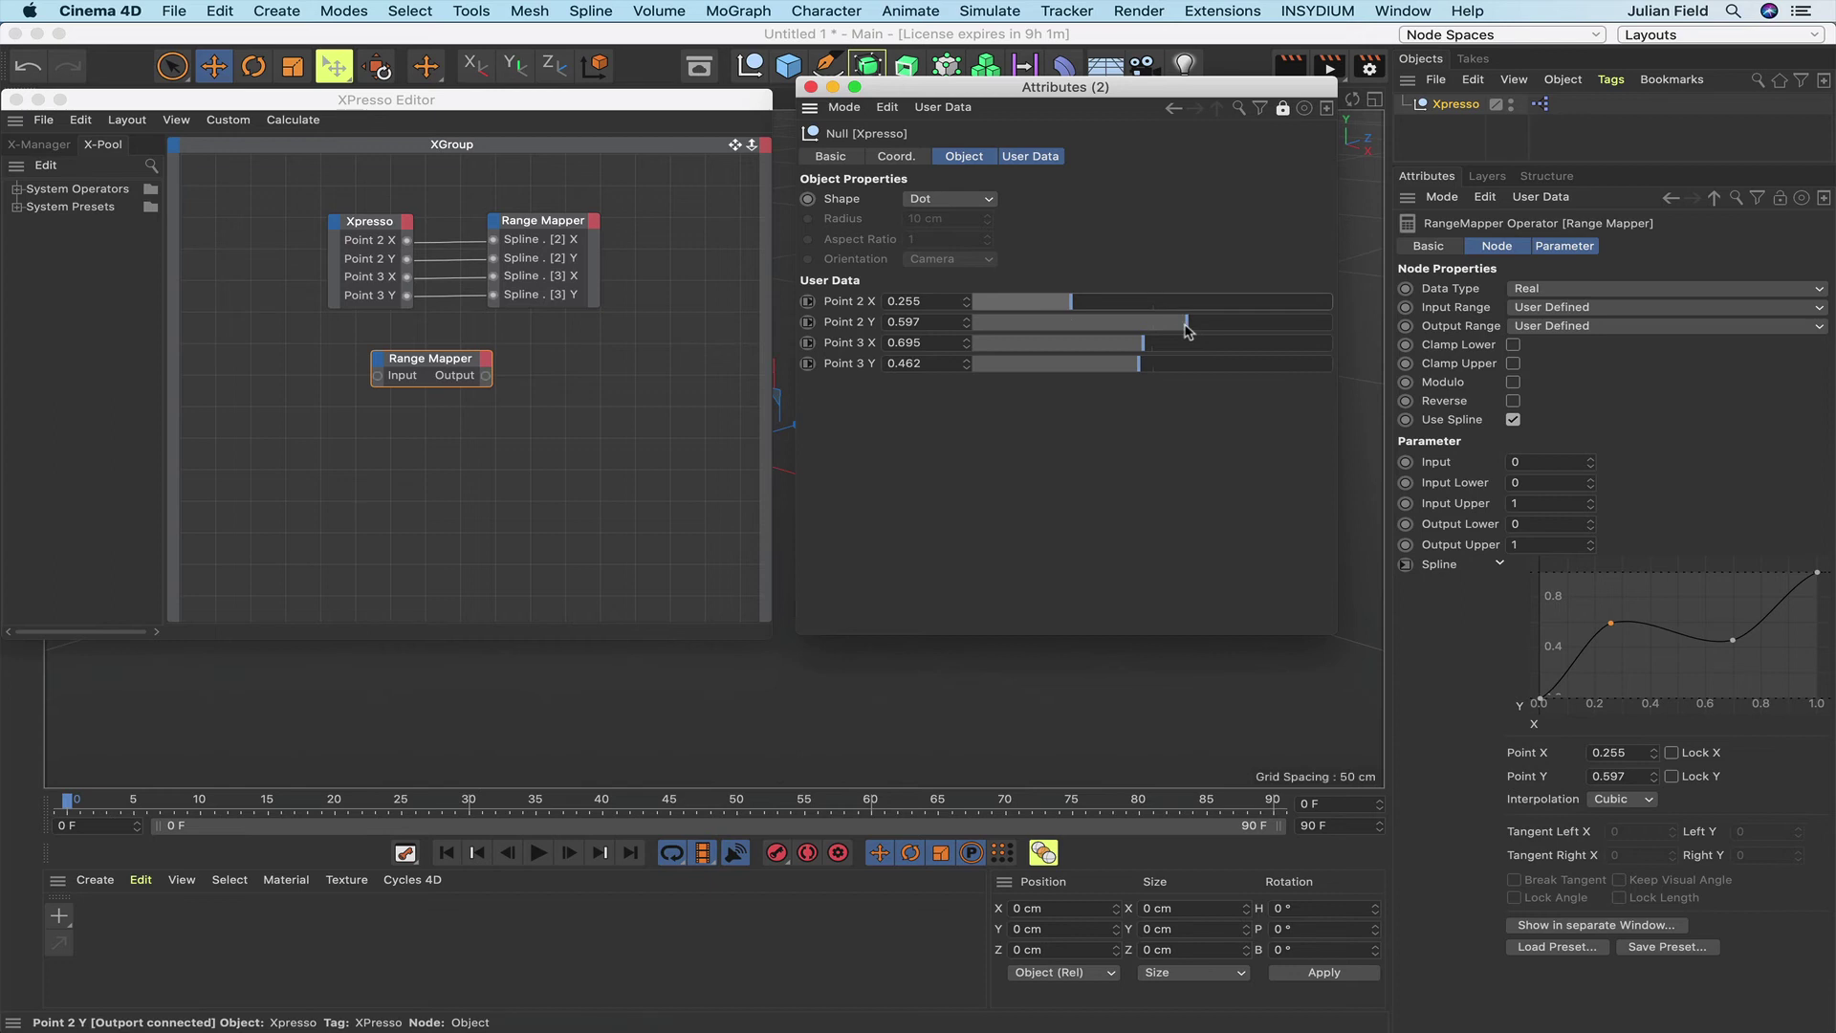
{"action": "left_click_drag", "start_coordinate": [1186, 324], "coordinate": [1286, 322]}
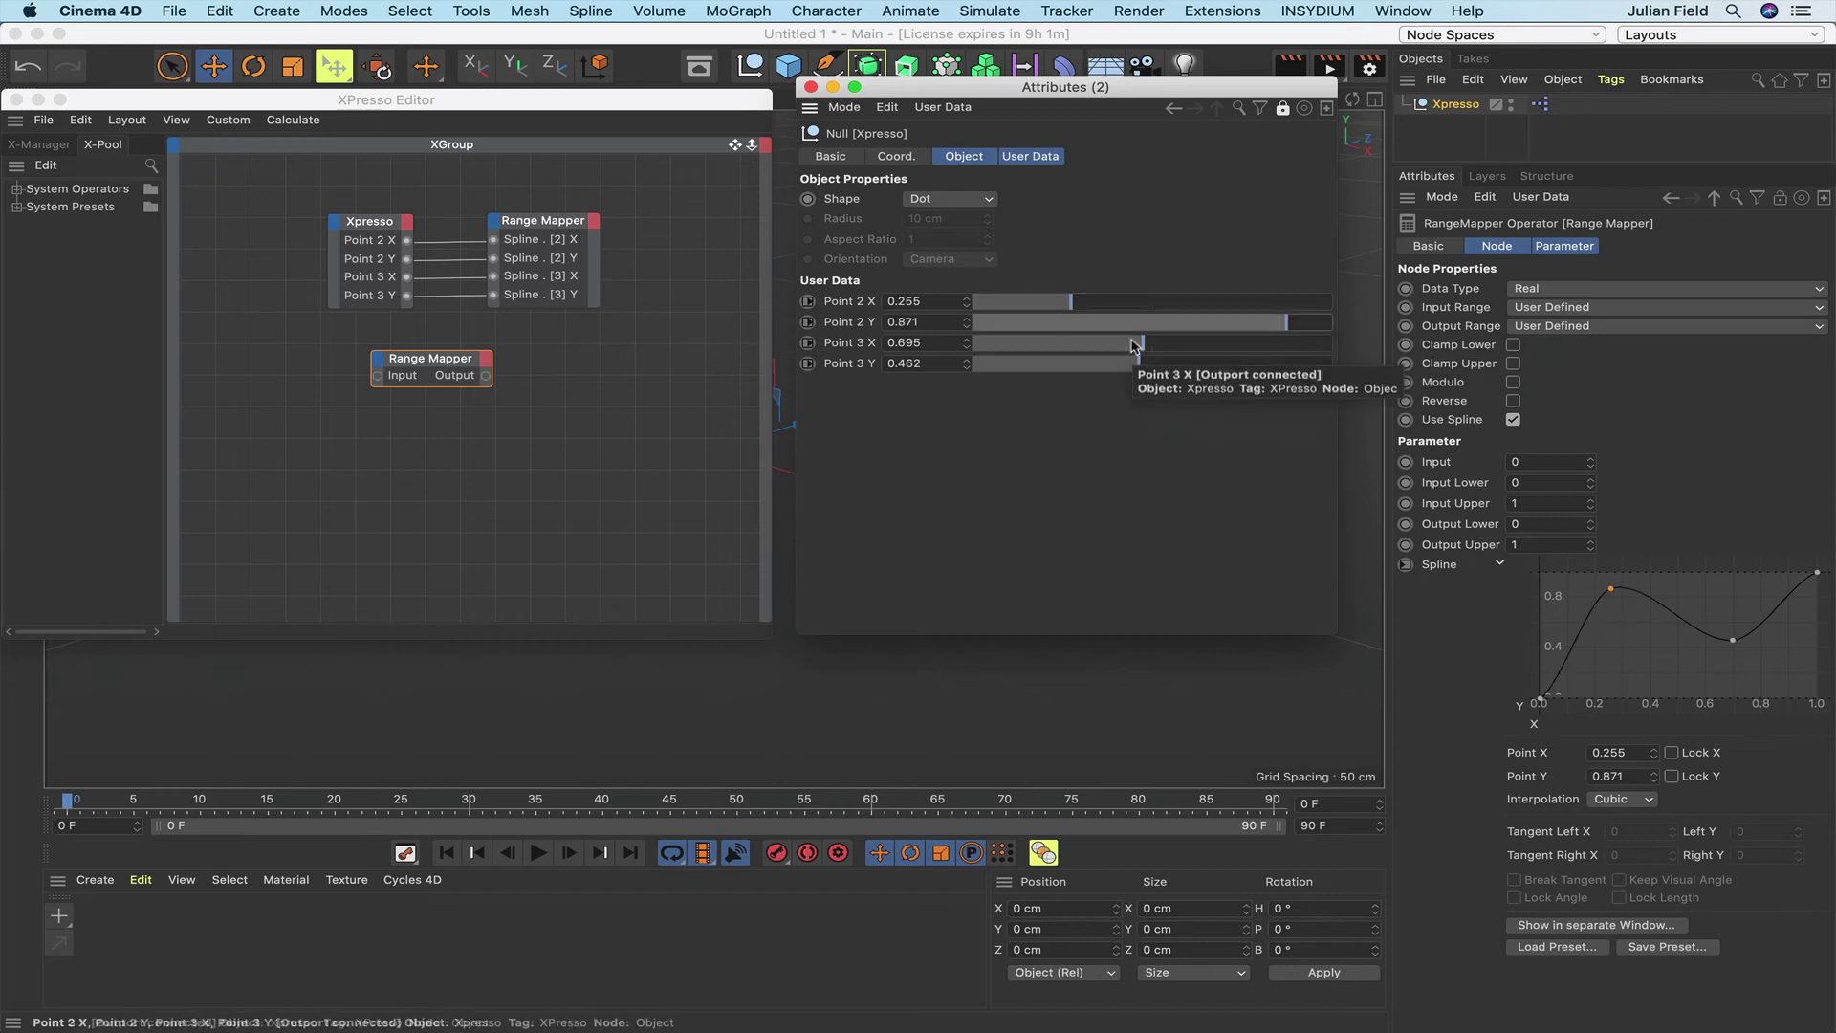
{"action": "left_click_drag", "start_coordinate": [1136, 345], "coordinate": [1255, 346]}
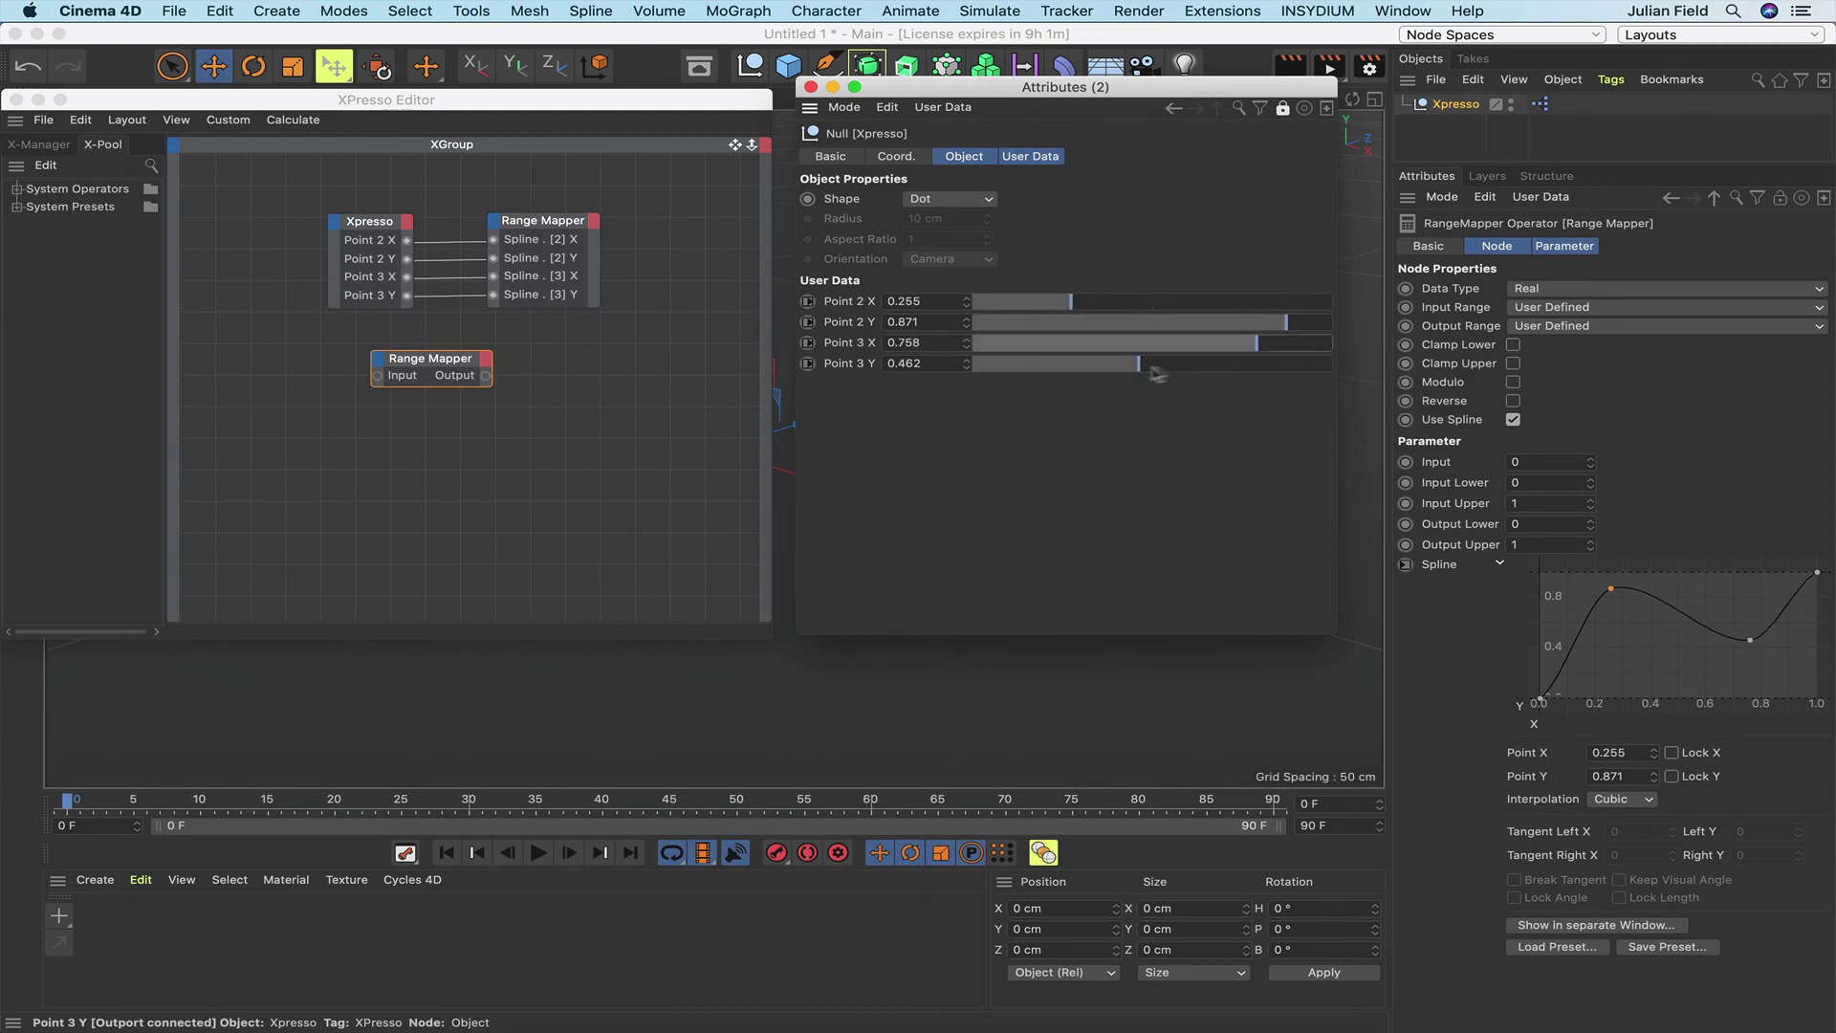
{"action": "left_click_drag", "start_coordinate": [1139, 367], "coordinate": [1025, 371]}
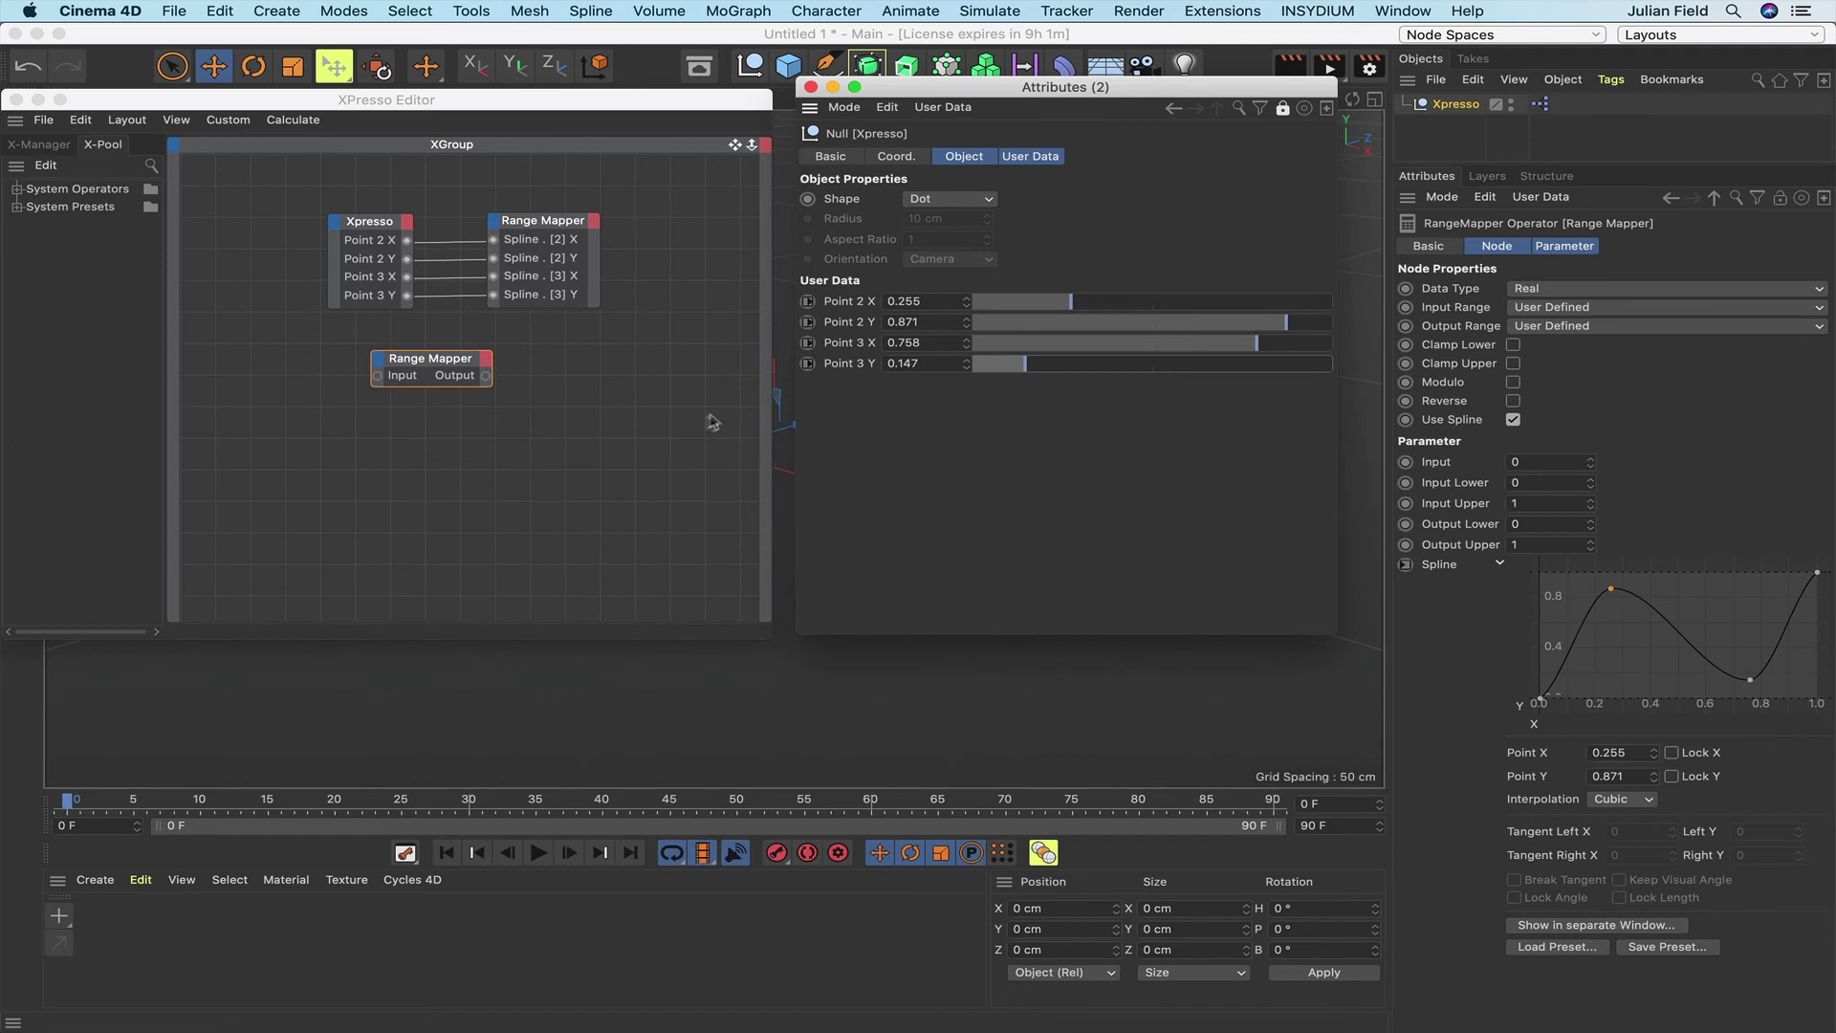
Set keyframes at frame 0 for the Point 2 X, Point 2 Y, Point 3 X and Point 3 Y user data.
{"action": "left_click", "coordinate": [808, 301], "text": "ctrl"}
{"action": "left_click", "coordinate": [808, 322], "text": "ctrl"}
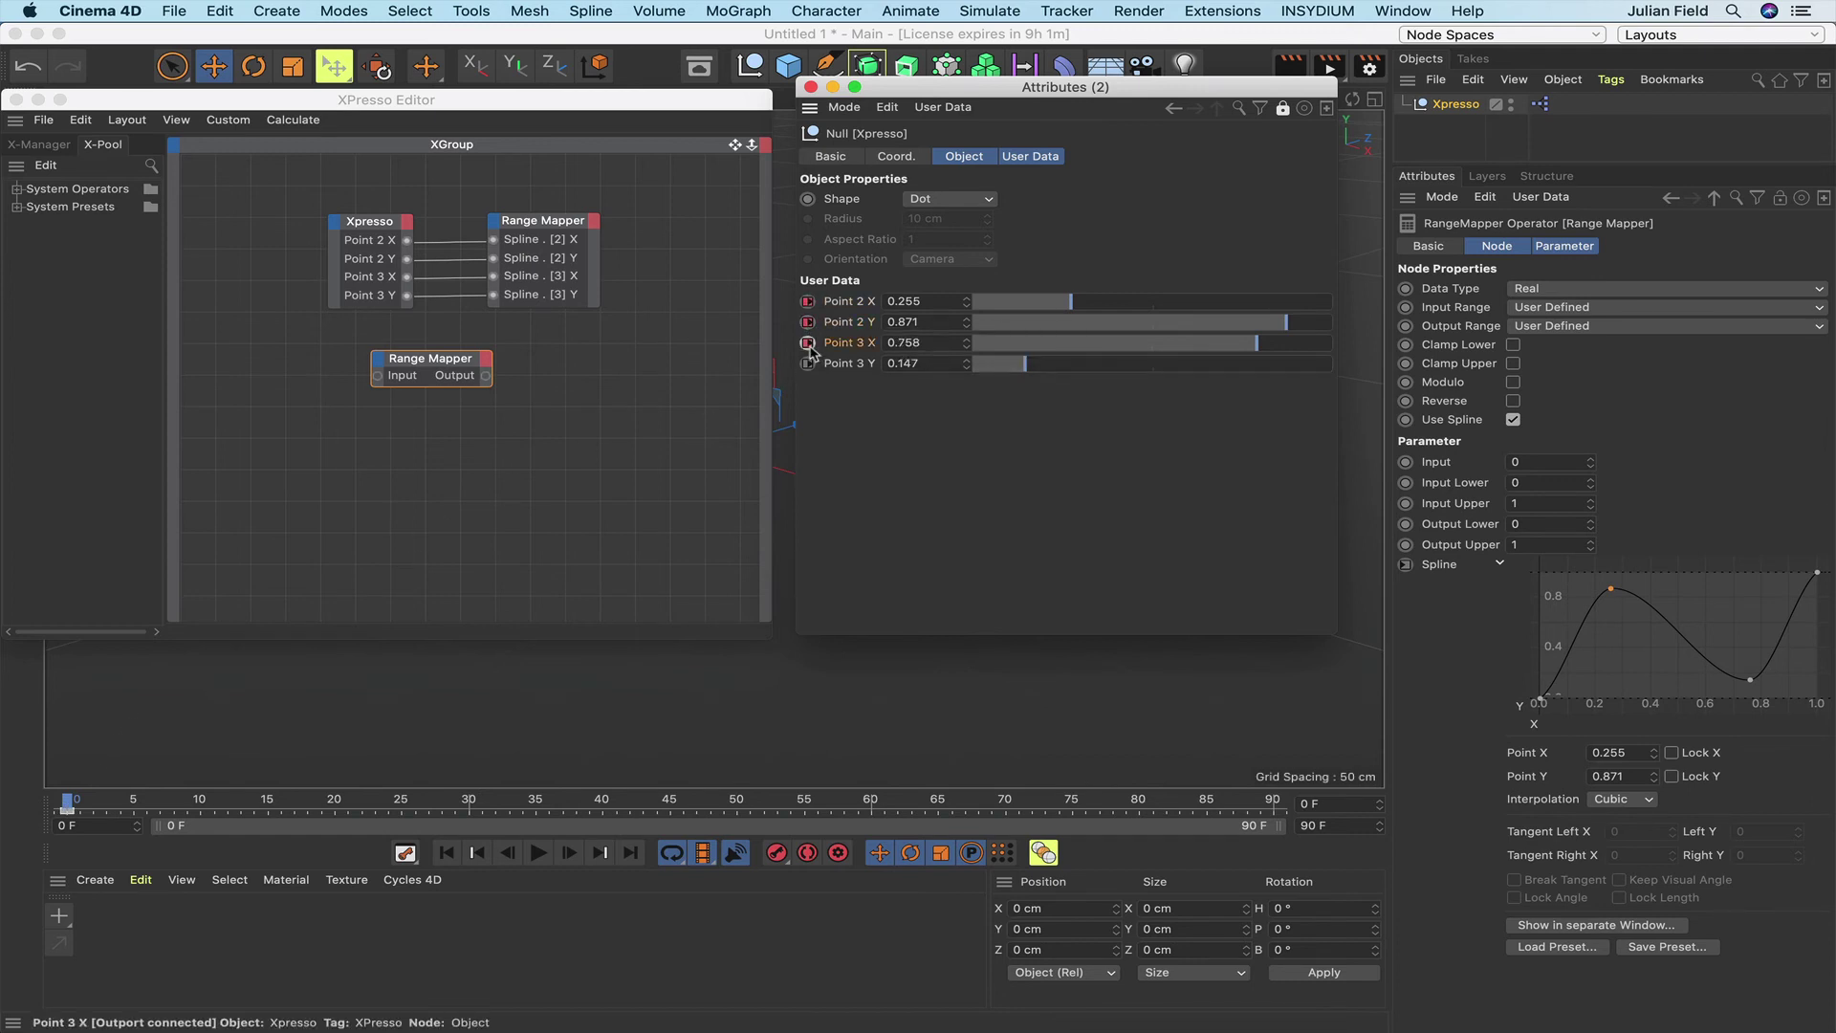
{"action": "left_click", "coordinate": [808, 363], "text": "ctrl"}
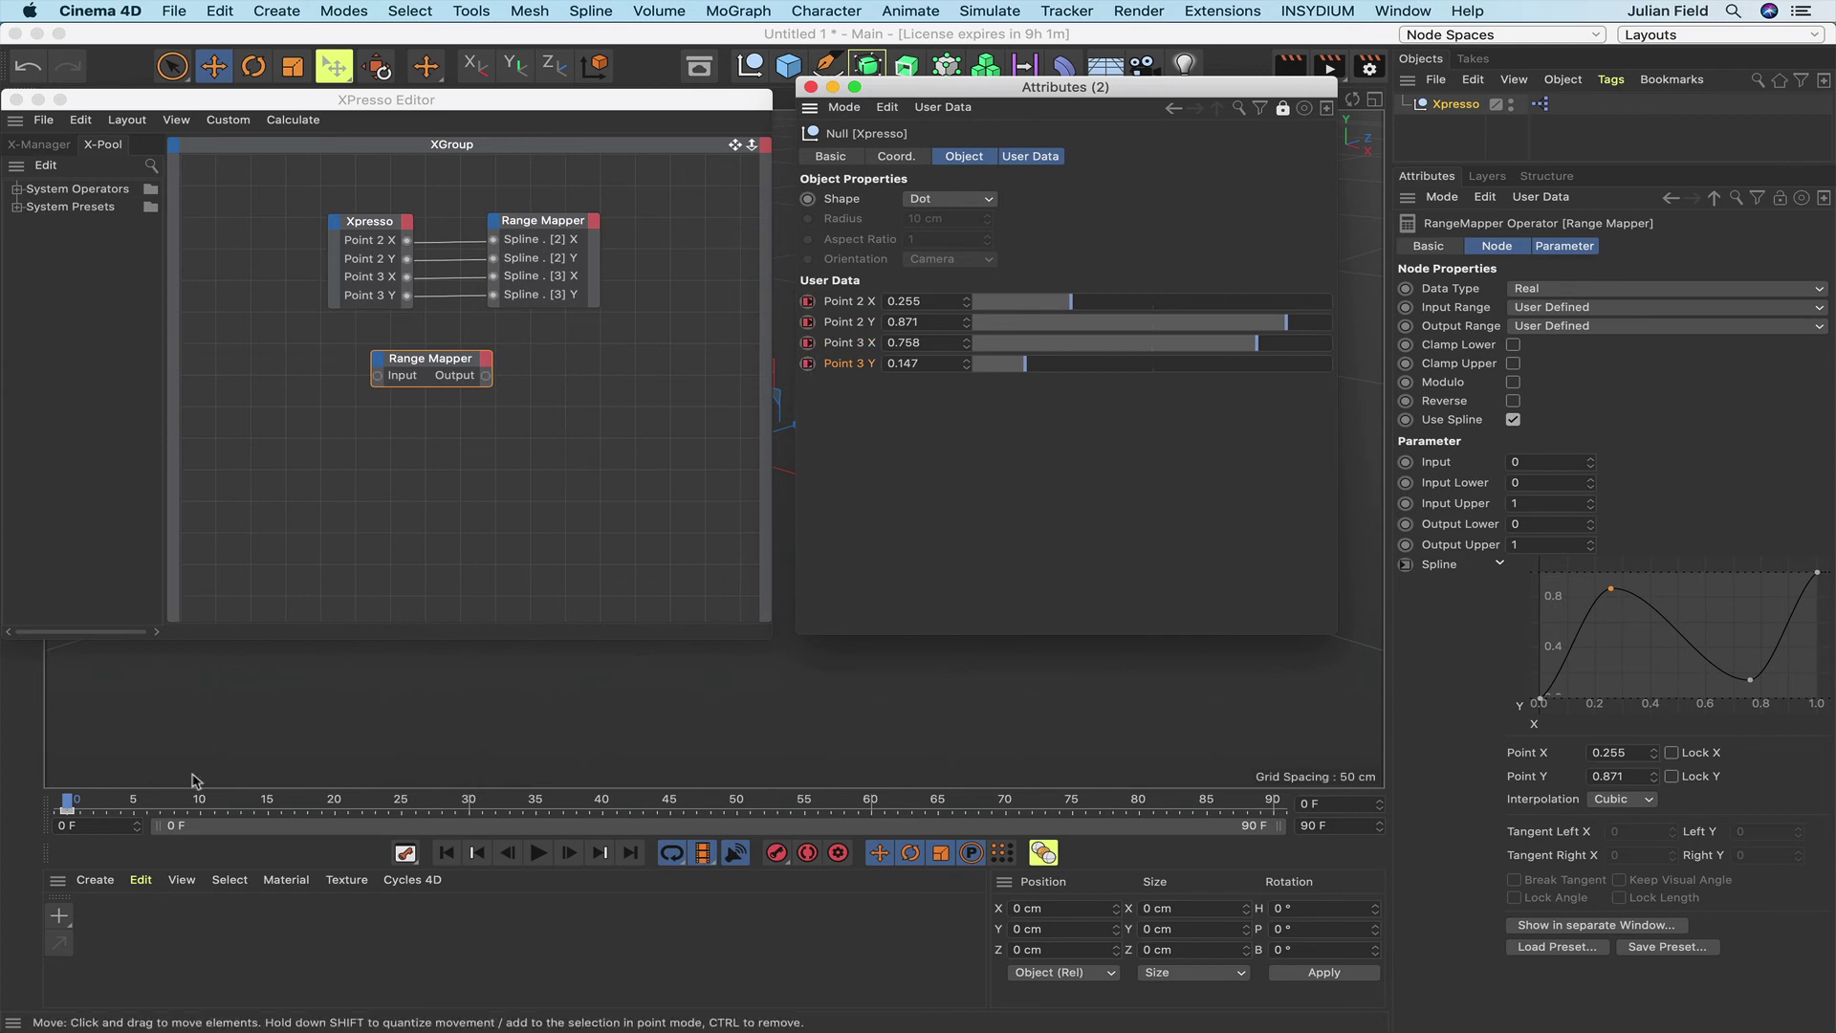
At frame 90, set Point 2 to X 0.313, Y 0.153 and Point 3 to X 0.656, Y 0.774, and keyframe all four values.
{"action": "left_click", "coordinate": [630, 853]}
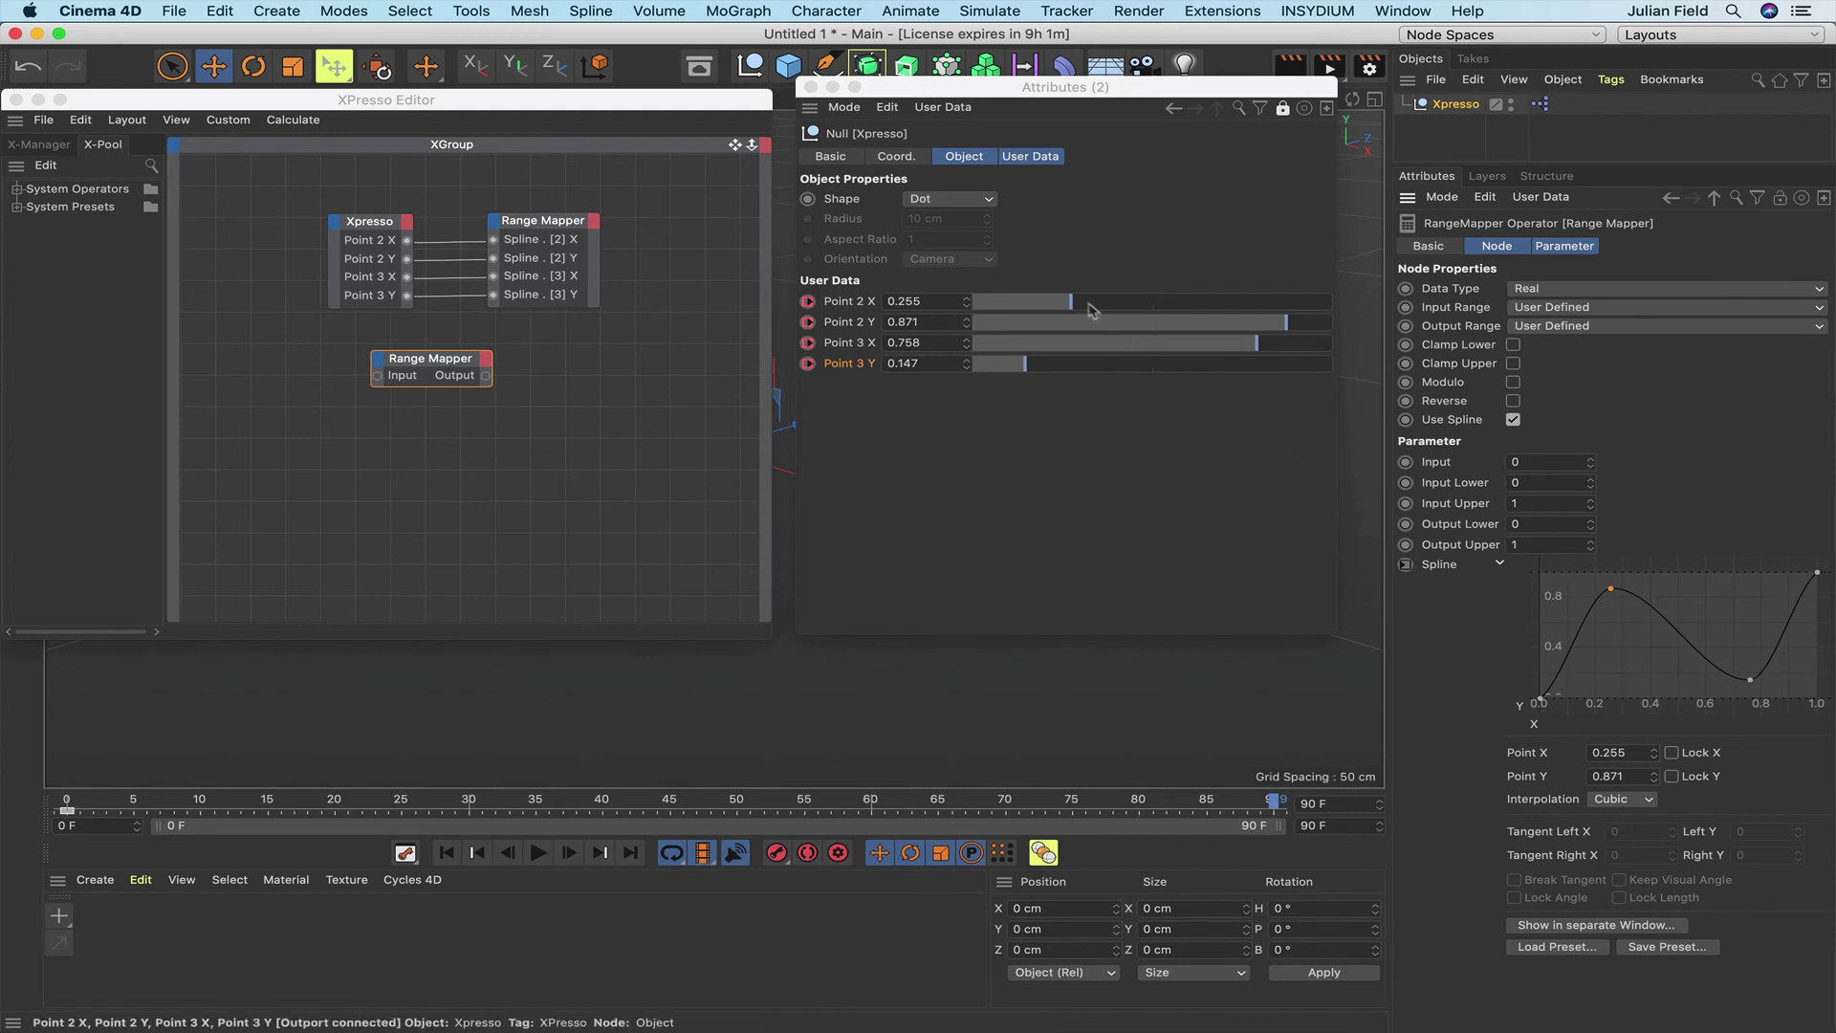
{"action": "left_click_drag", "start_coordinate": [1071, 304], "coordinate": [1175, 305]}
{"action": "left_click_drag", "start_coordinate": [1288, 325], "coordinate": [1033, 349]}
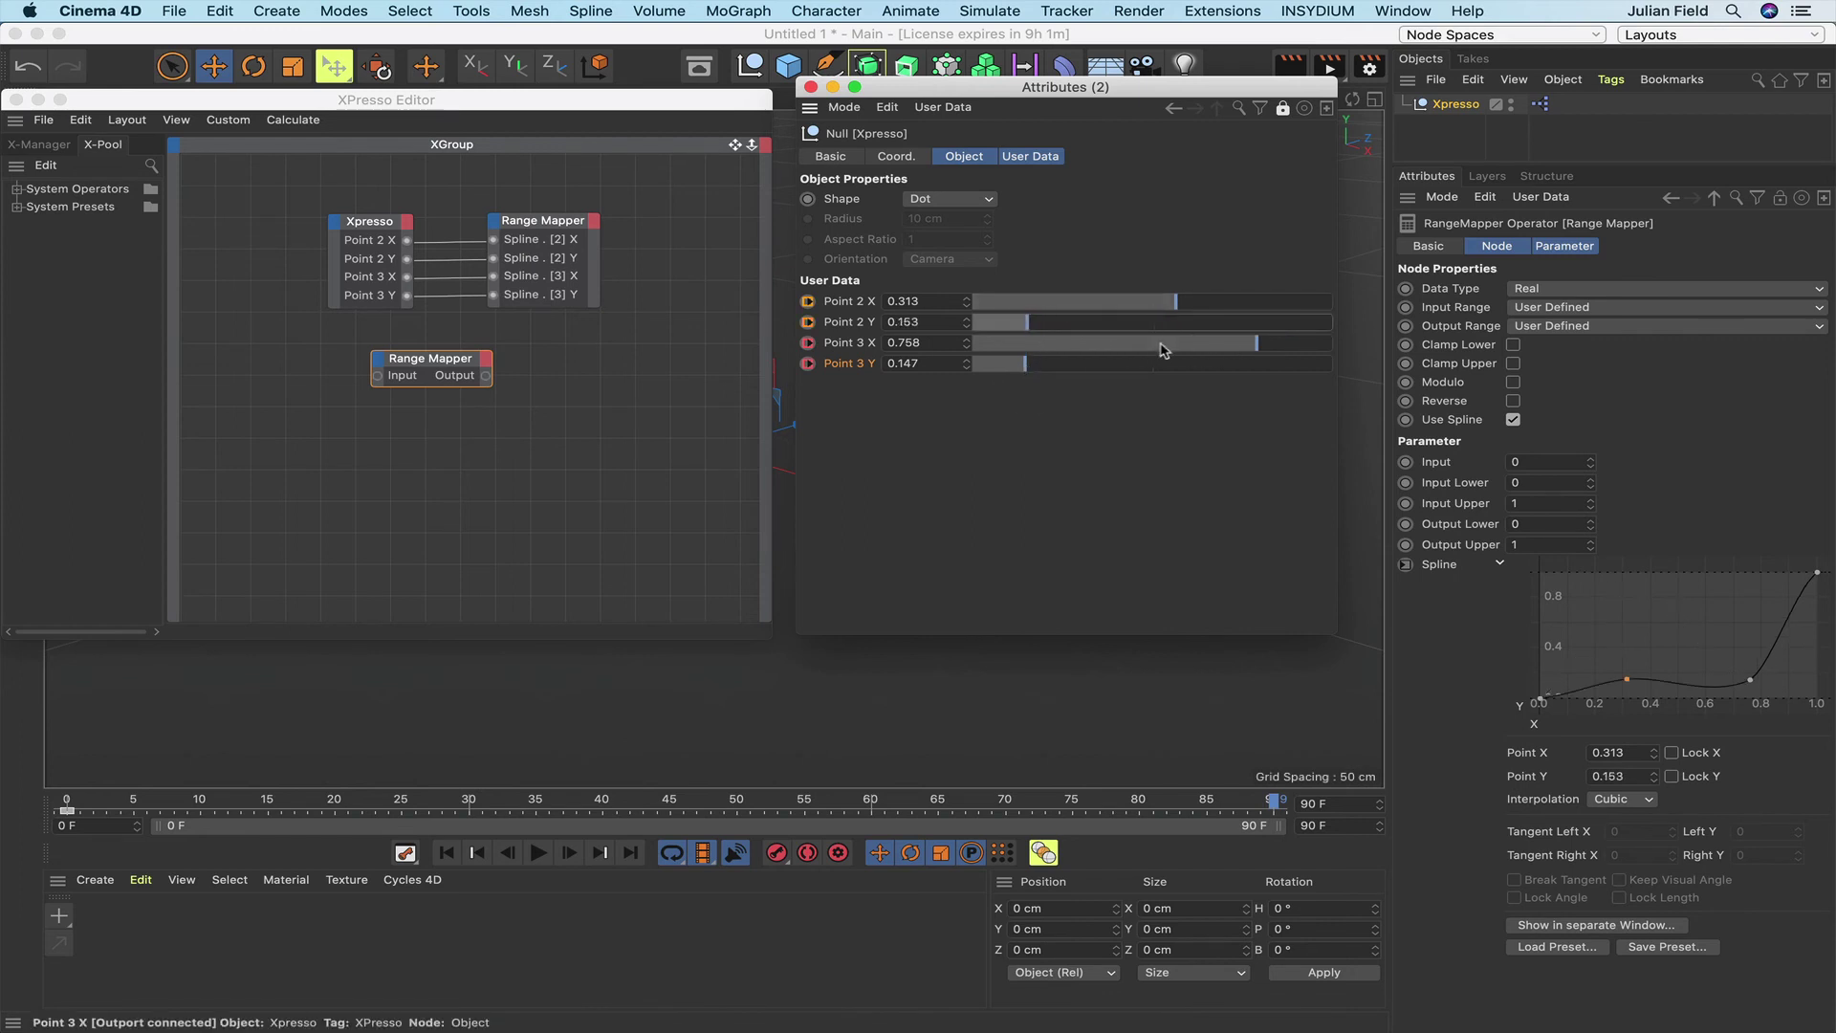
{"action": "left_click_drag", "start_coordinate": [1162, 349], "coordinate": [1261, 372]}
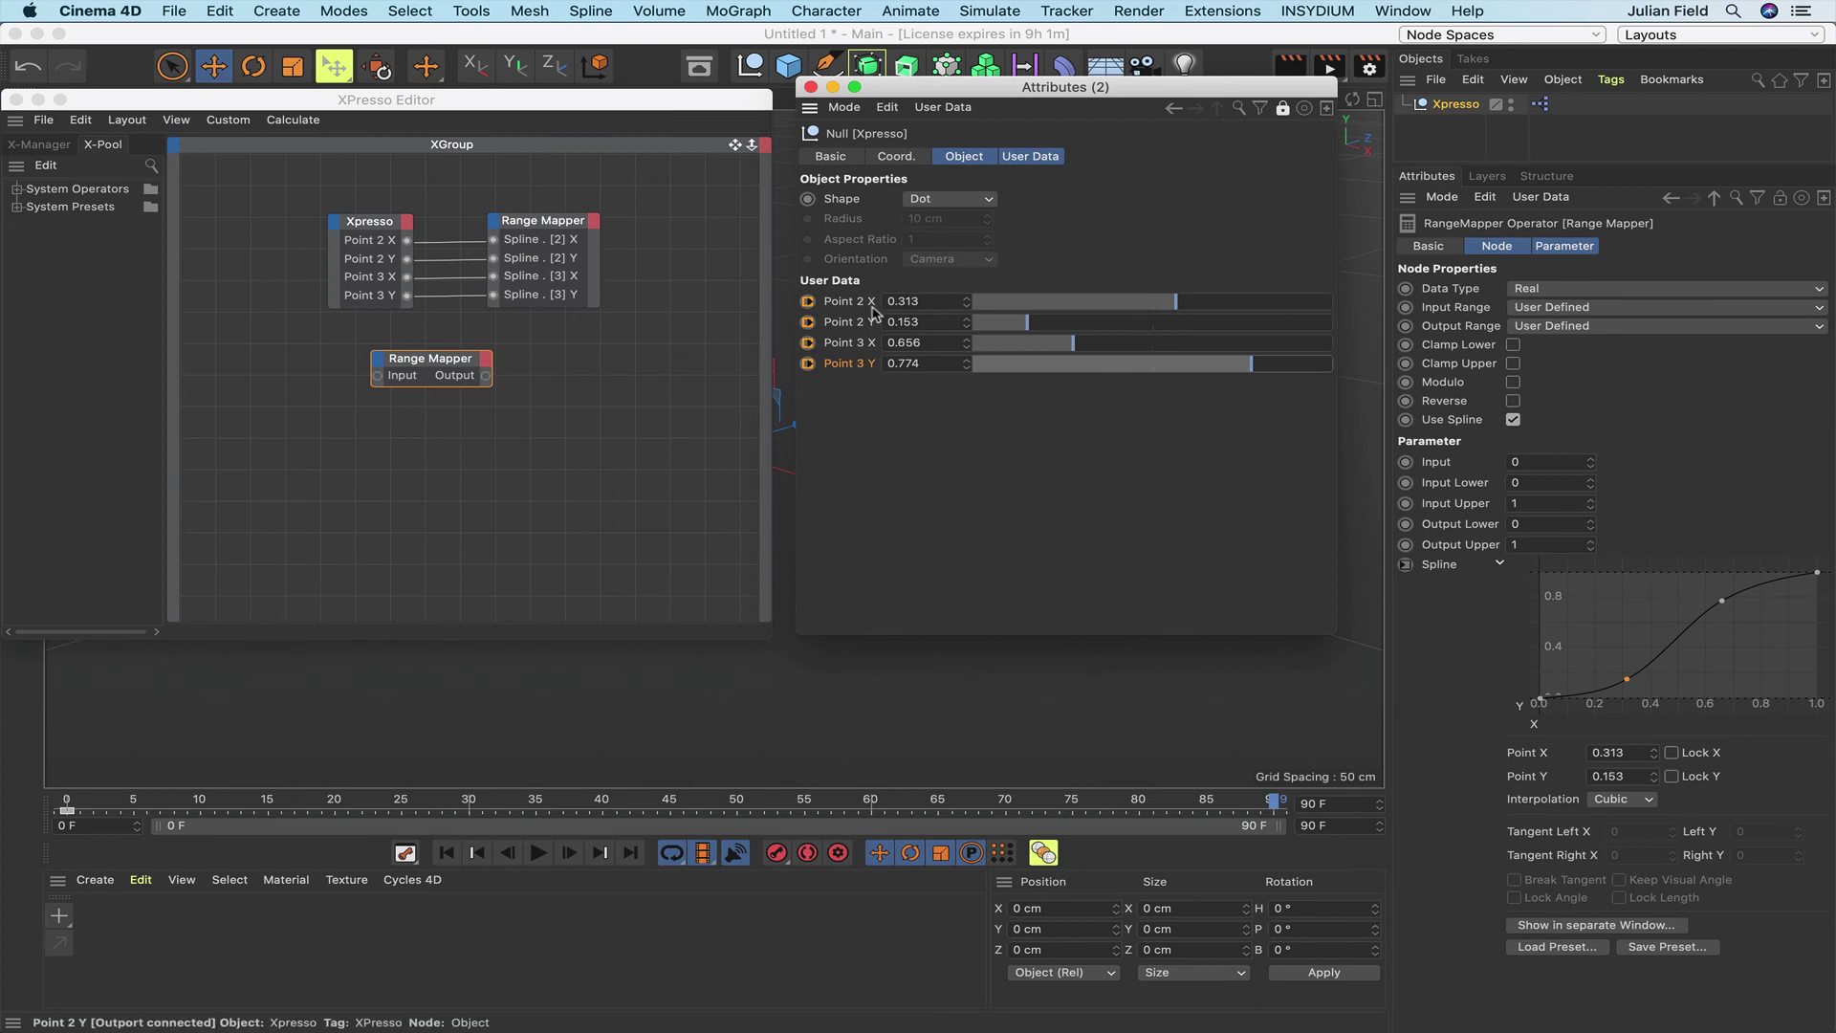
{"action": "left_click", "coordinate": [809, 322]}
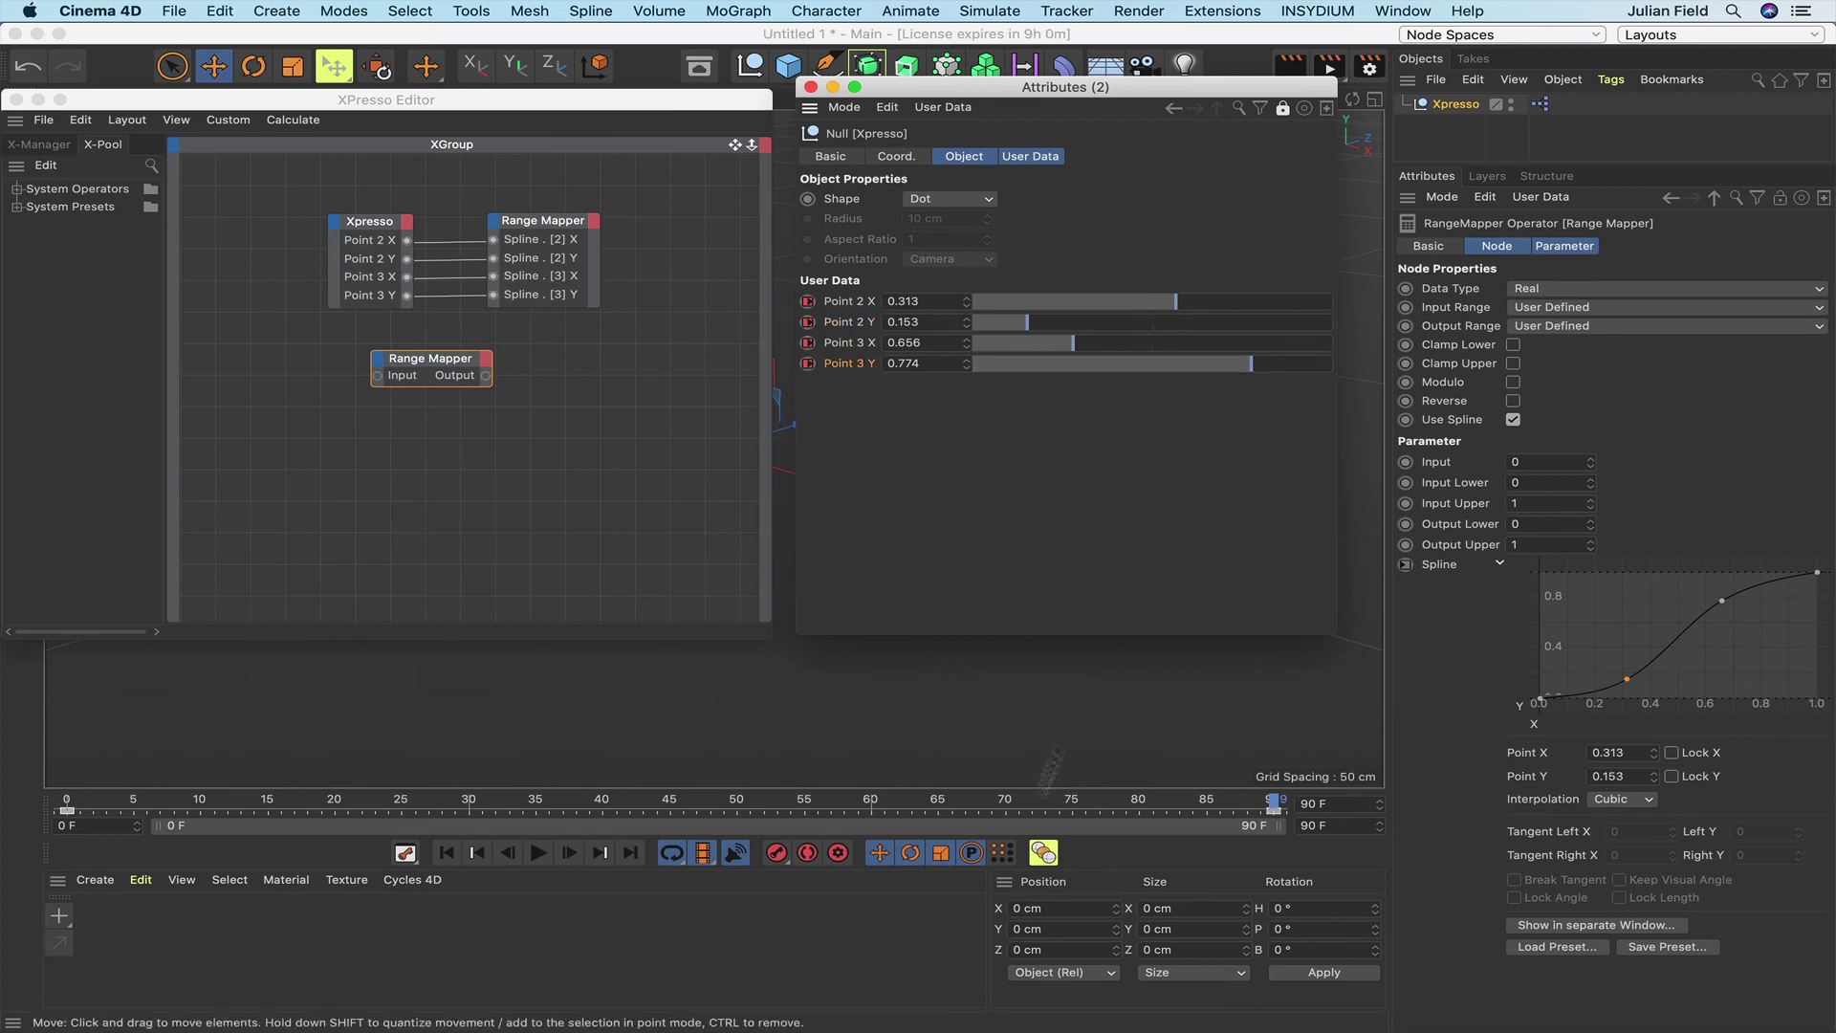
Play the animation from frame 0 to check the Range Mapper's spline movement, and stop playback at frame 20.
{"action": "left_click", "coordinate": [447, 852]}
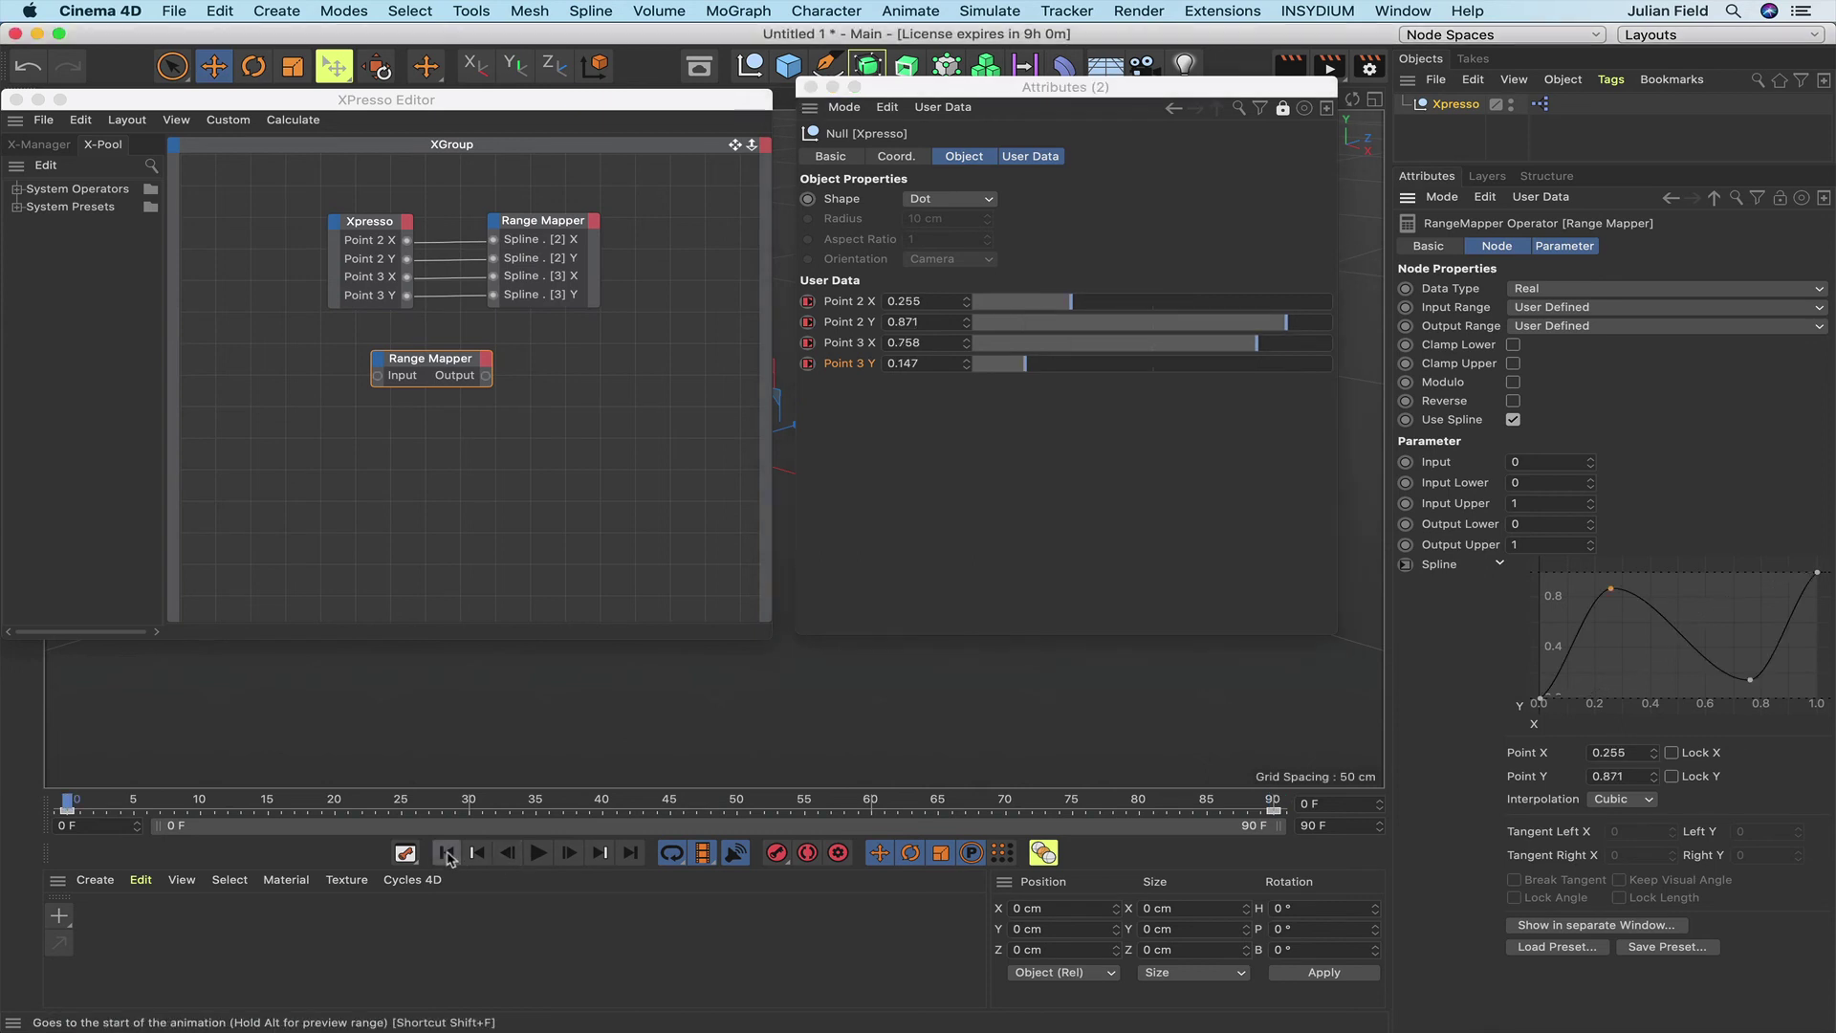
{"action": "left_click", "coordinate": [539, 852]}
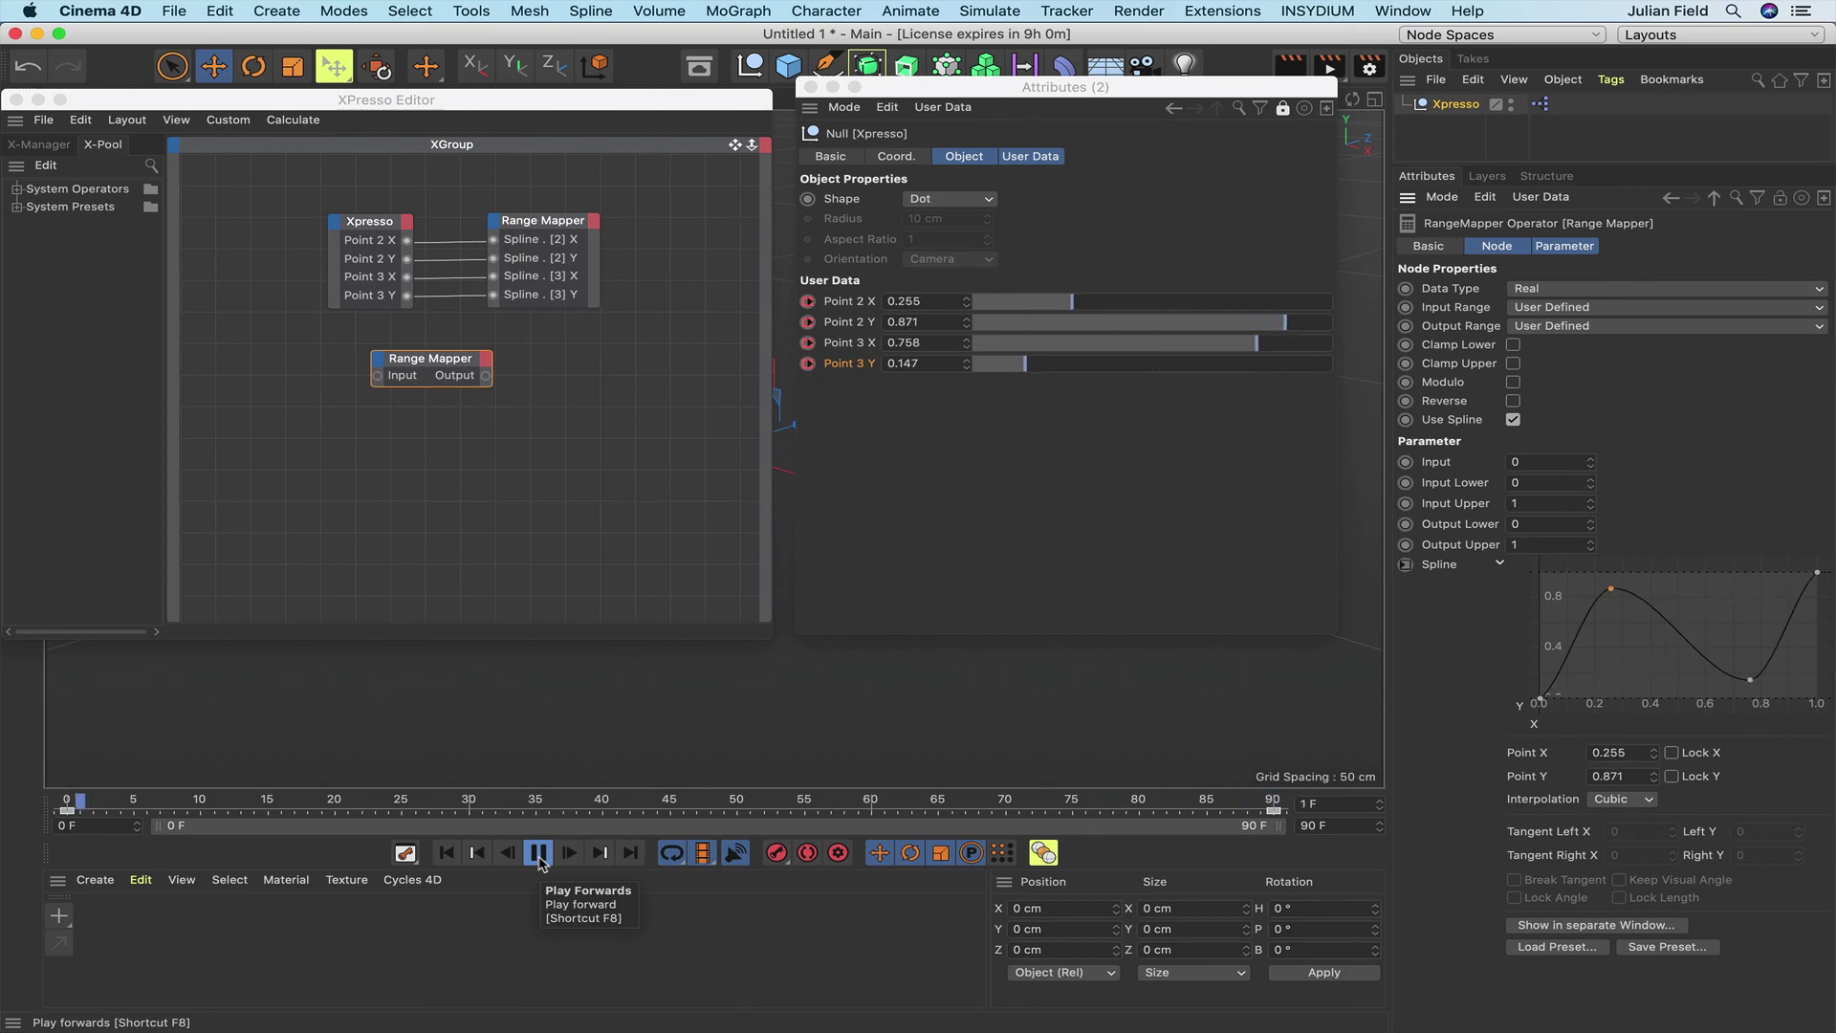
{"action": "left_click", "coordinate": [539, 859]}
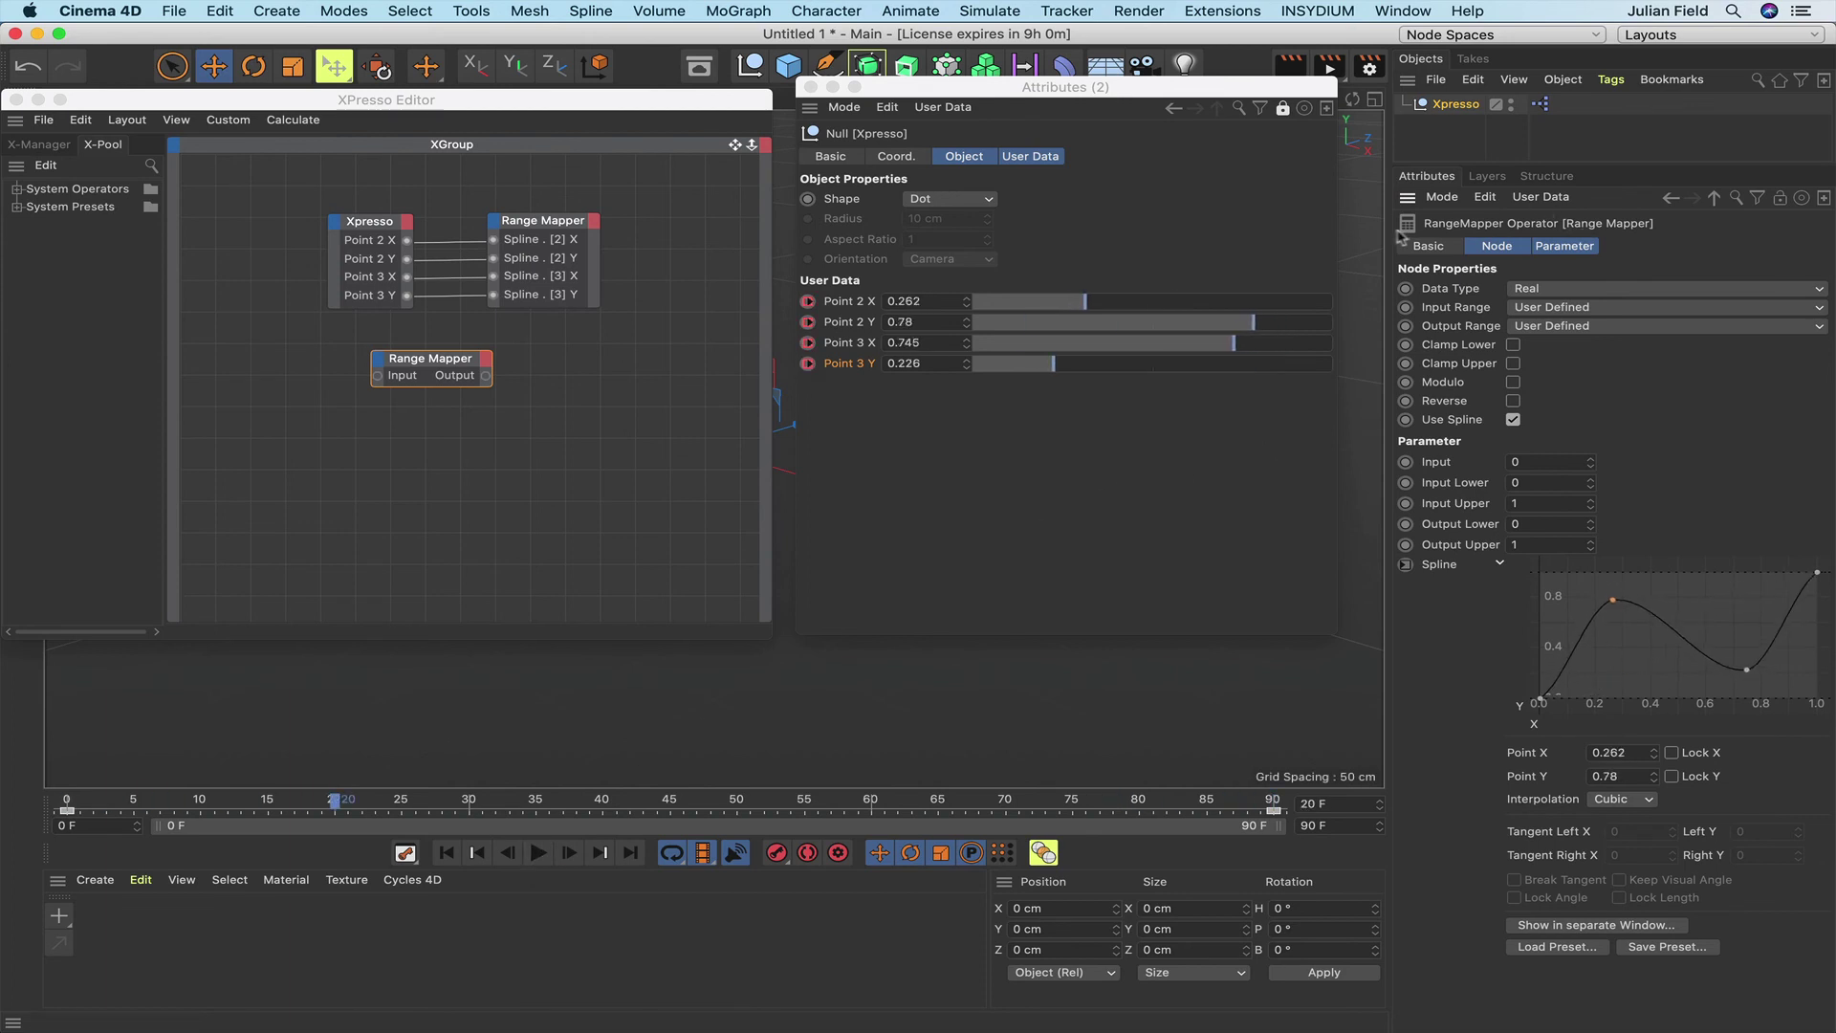